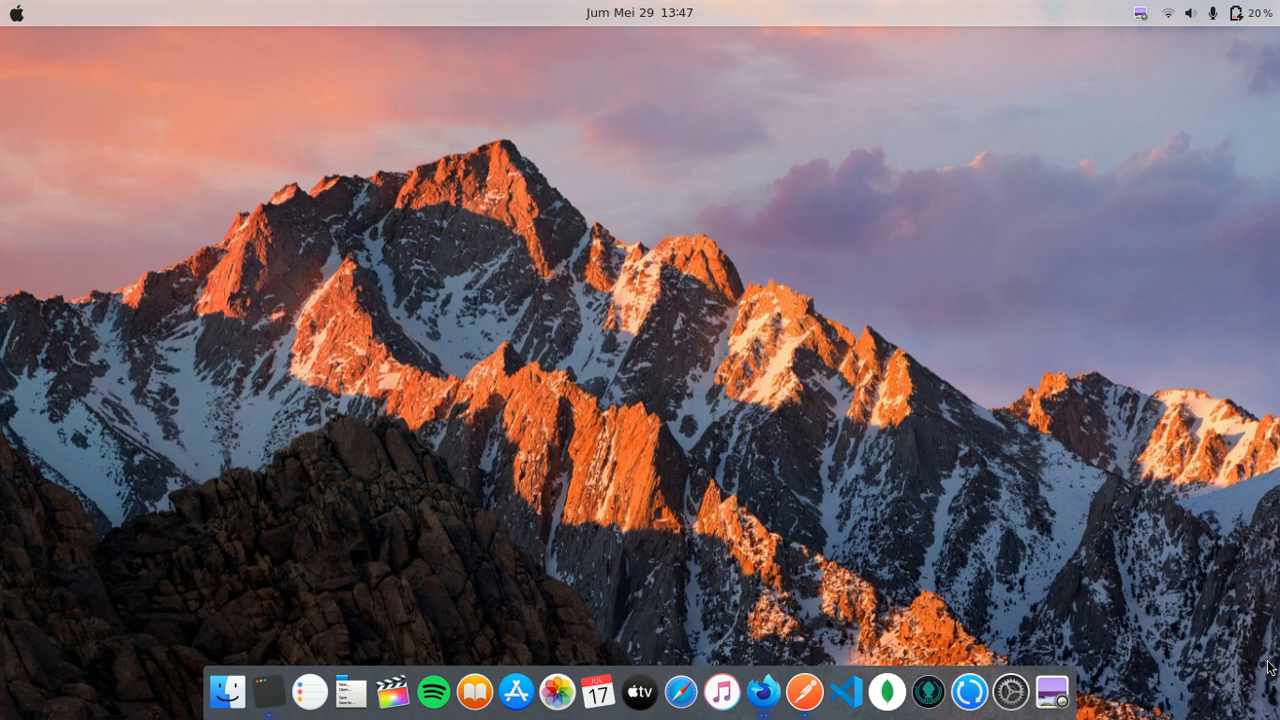
- Start the Strapi development server with cd imagerepo and yarn develop in Terminal
left_click(267, 690)
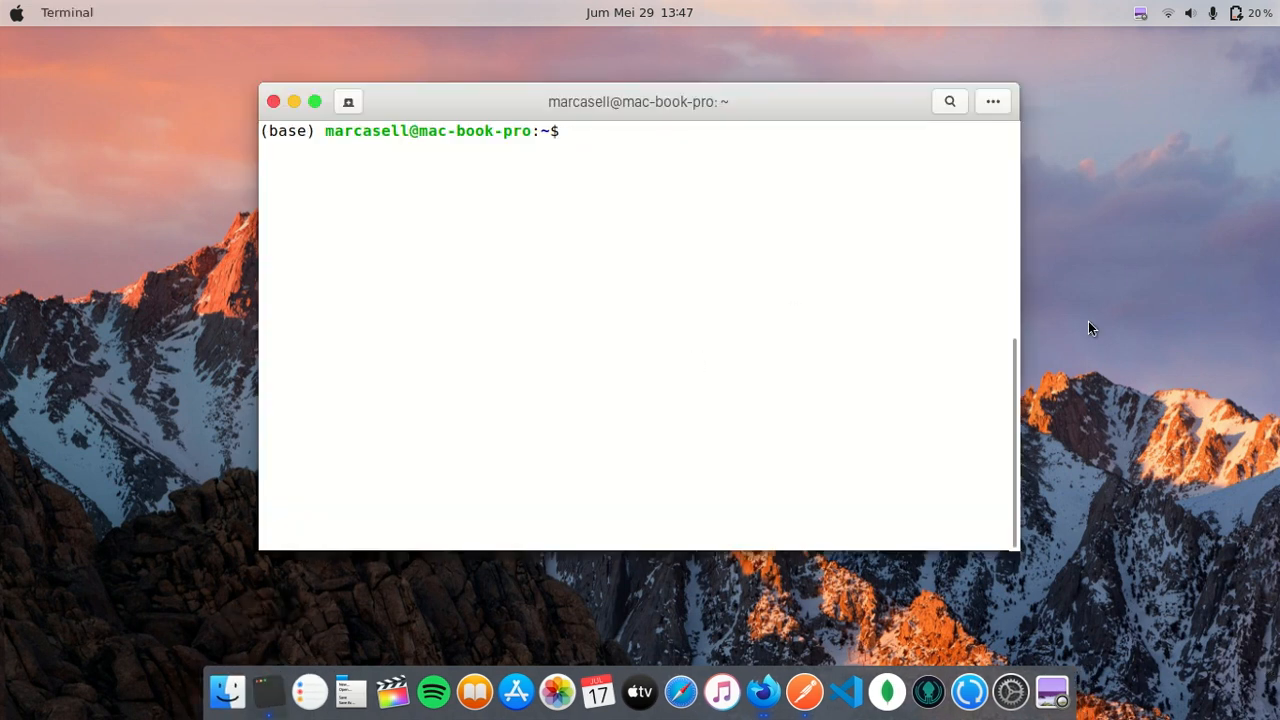
type("cd imagerepo")
key("Return")
type("yarn")
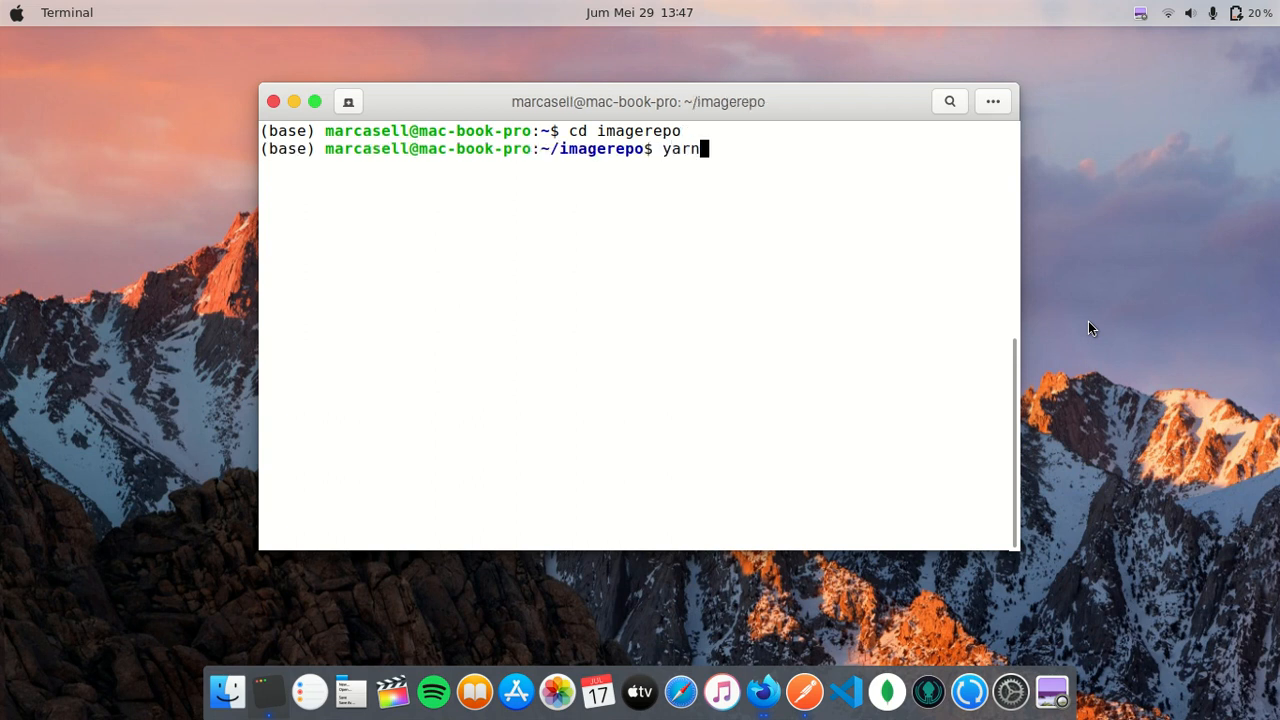
type(" develop")
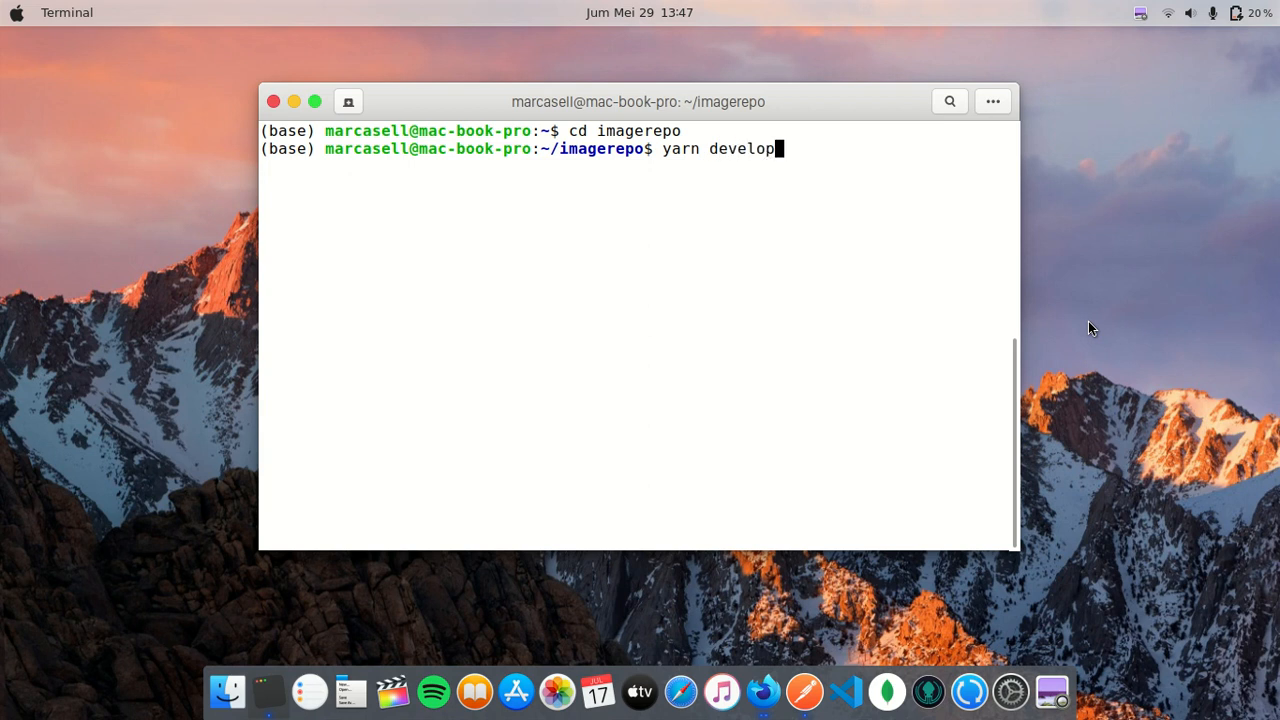
key("Return")
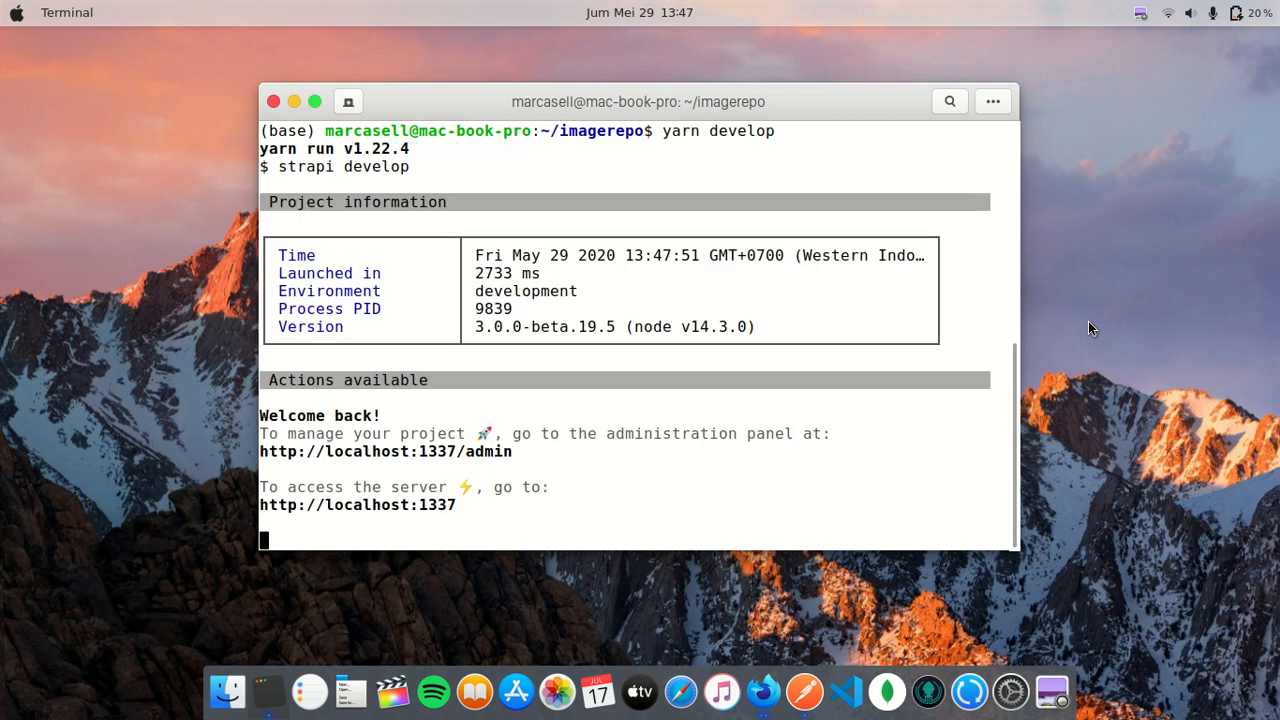
- Copy the localhost:1337 server address and minimize the Terminal window
right_click(384, 508)
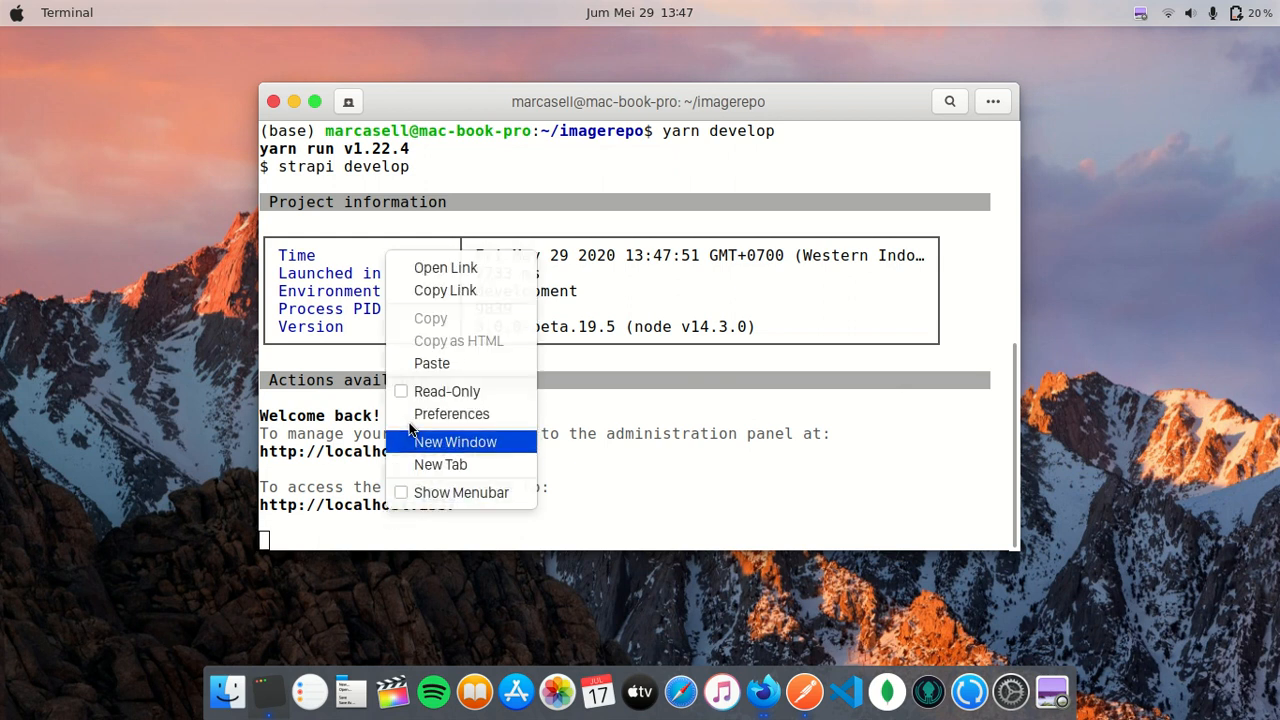
left_click(445, 290)
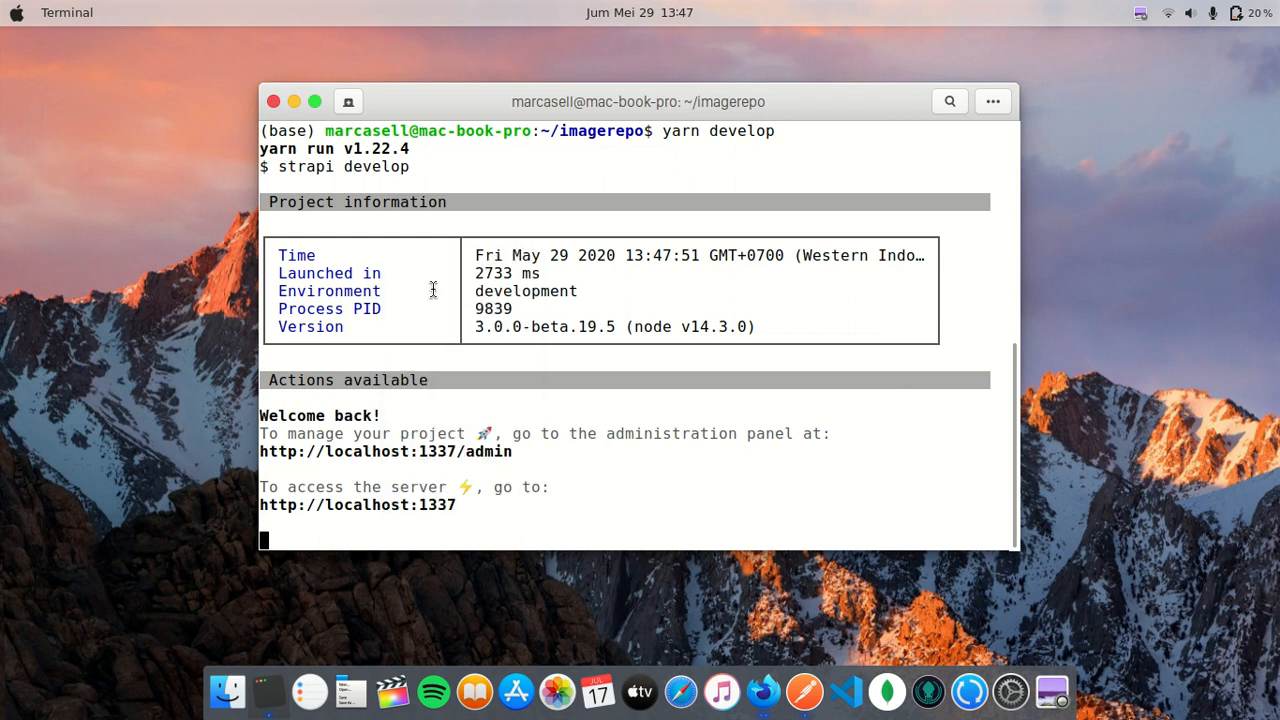
left_click(294, 102)
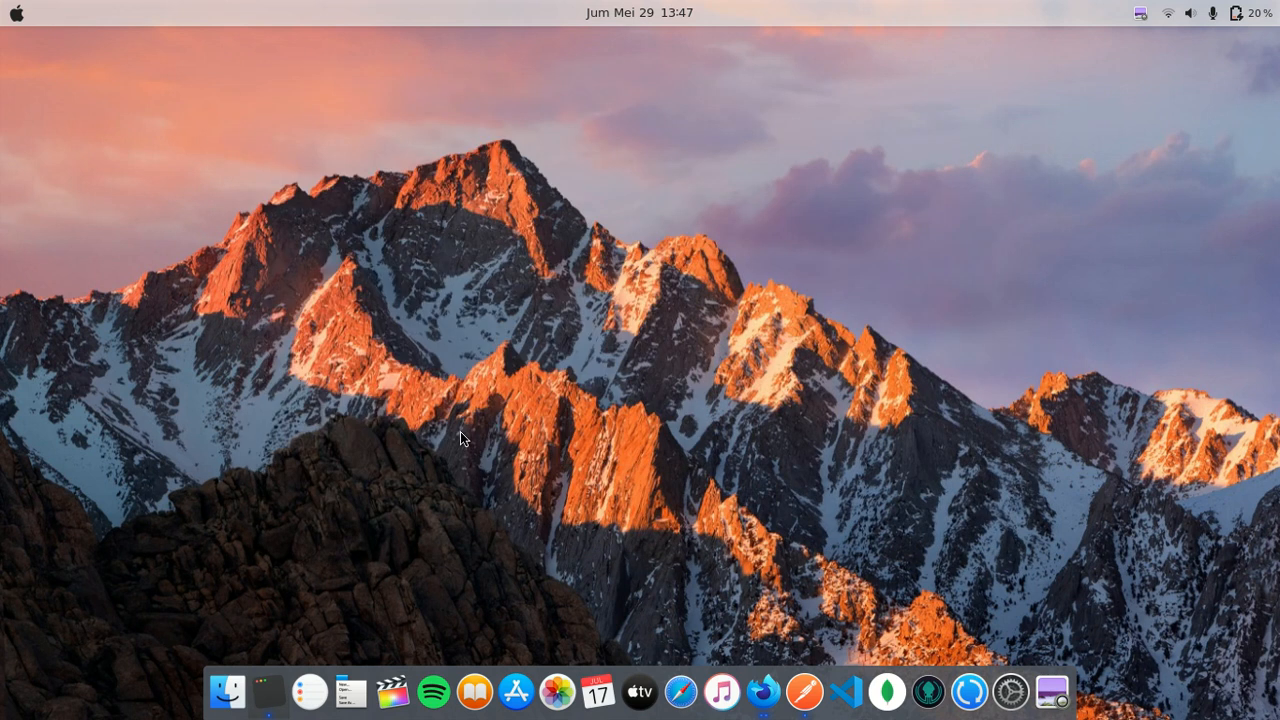
- Load localhost:1337 in Firefox and open the Strapi administration login page
left_click(759, 674)
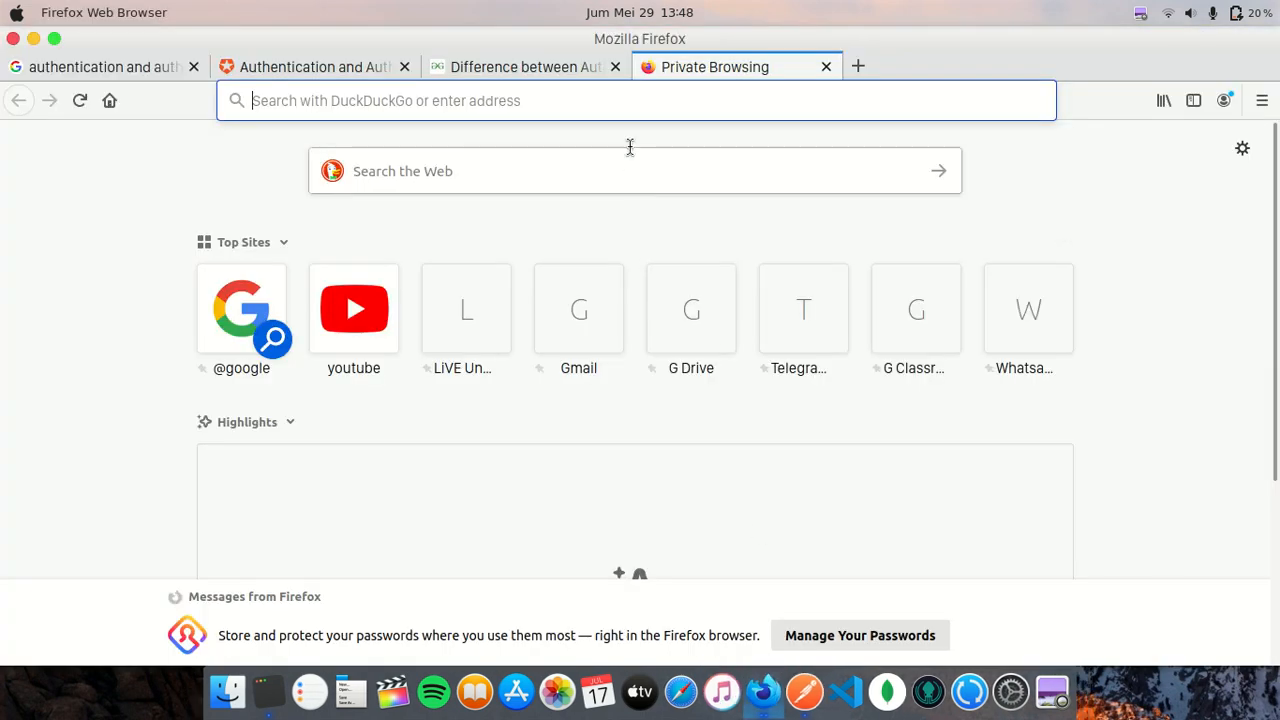
right_click(624, 108)
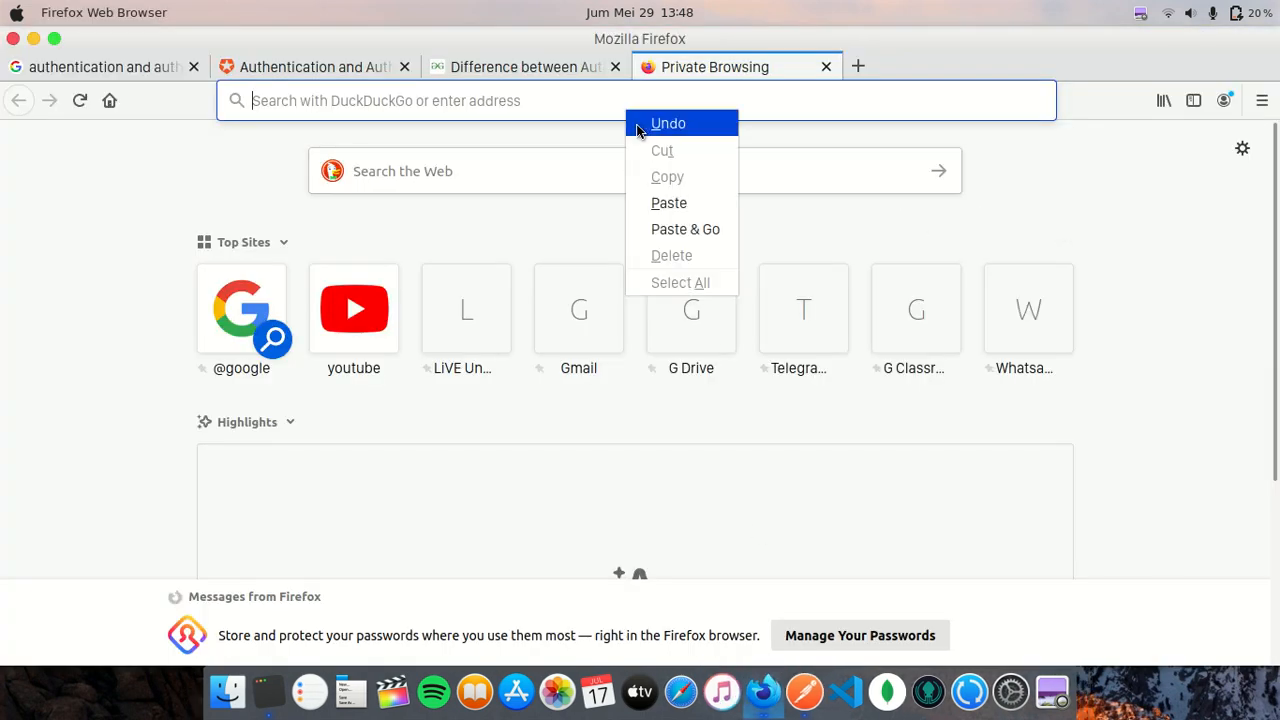
left_click(680, 227)
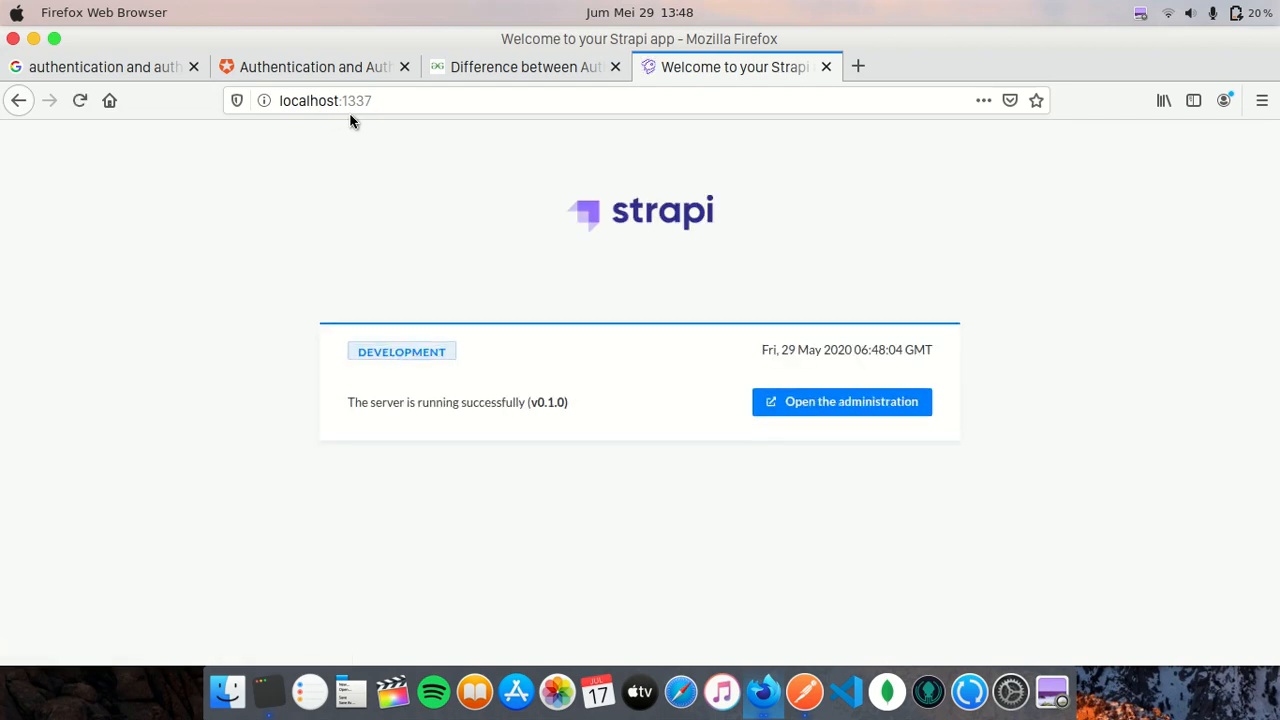
left_click(800, 410)
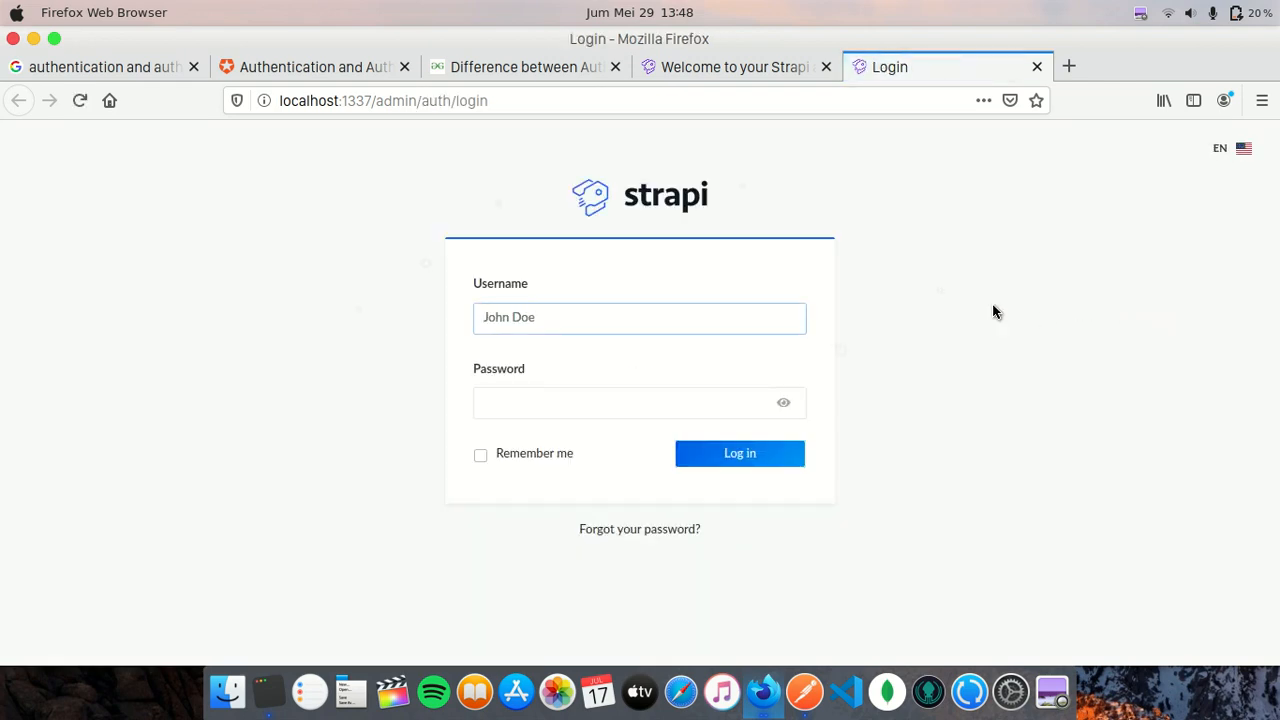
left_click(1140, 12)
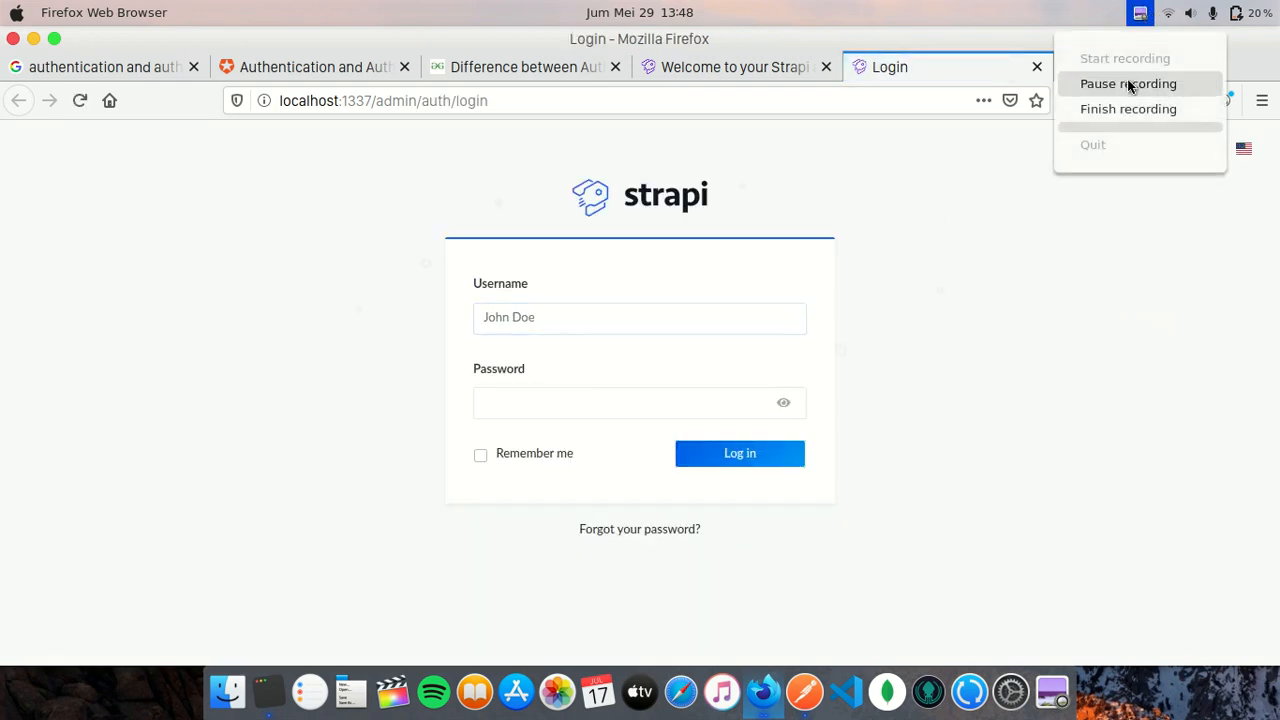
left_click(1131, 83)
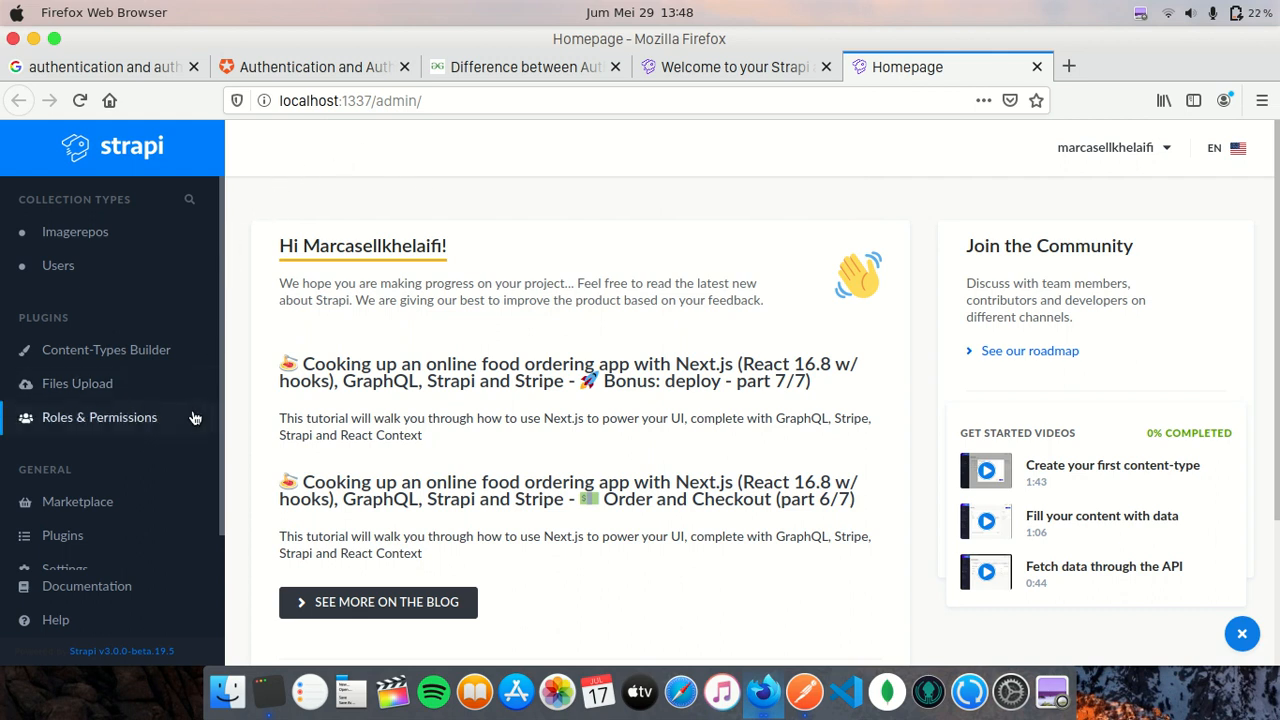
- Go to Roles & Permissions and open the Authenticated role for editing
left_click(163, 417)
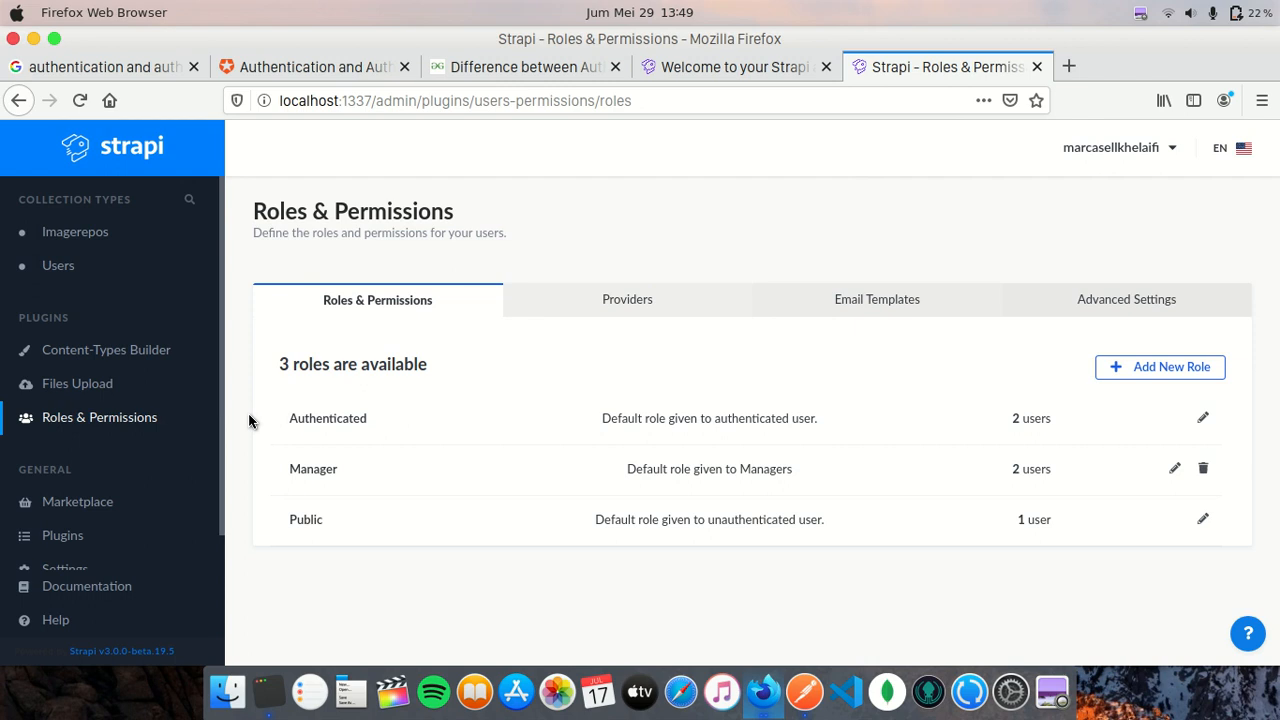
left_click(299, 415)
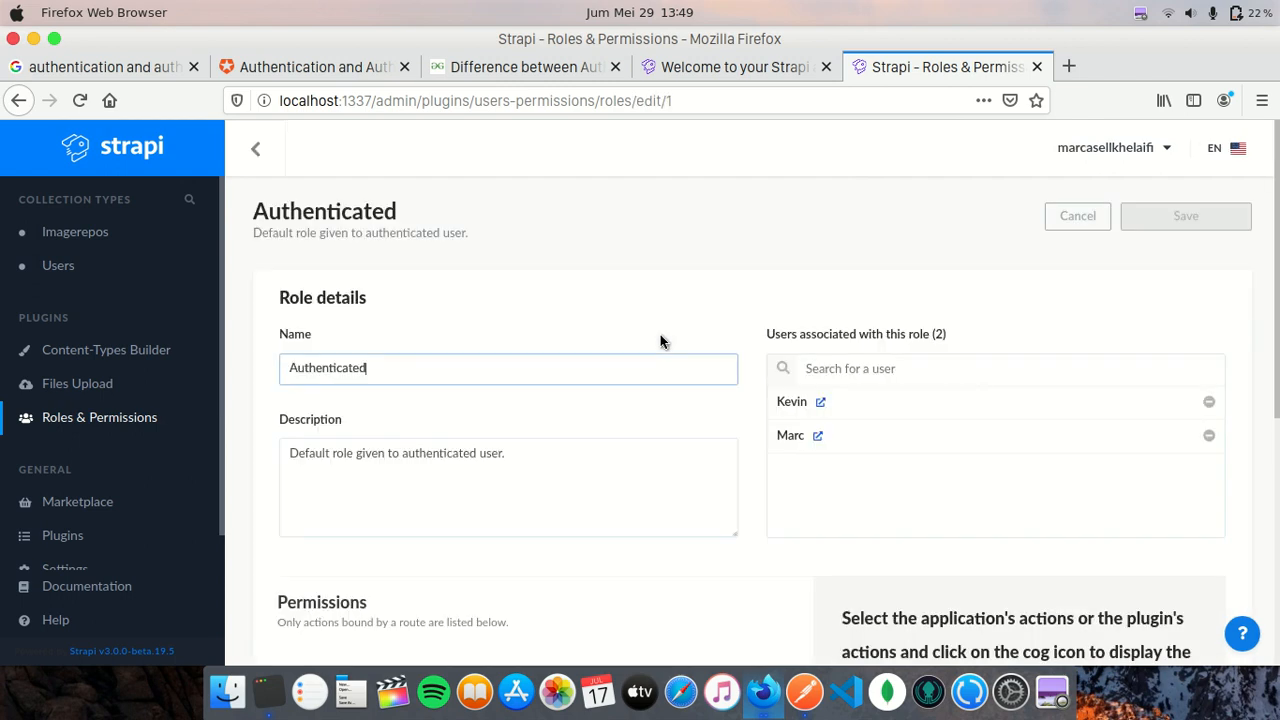
- Inspect the bound routes of the Authenticated role's Imagerepo count and create permissions
left_click(697, 284)
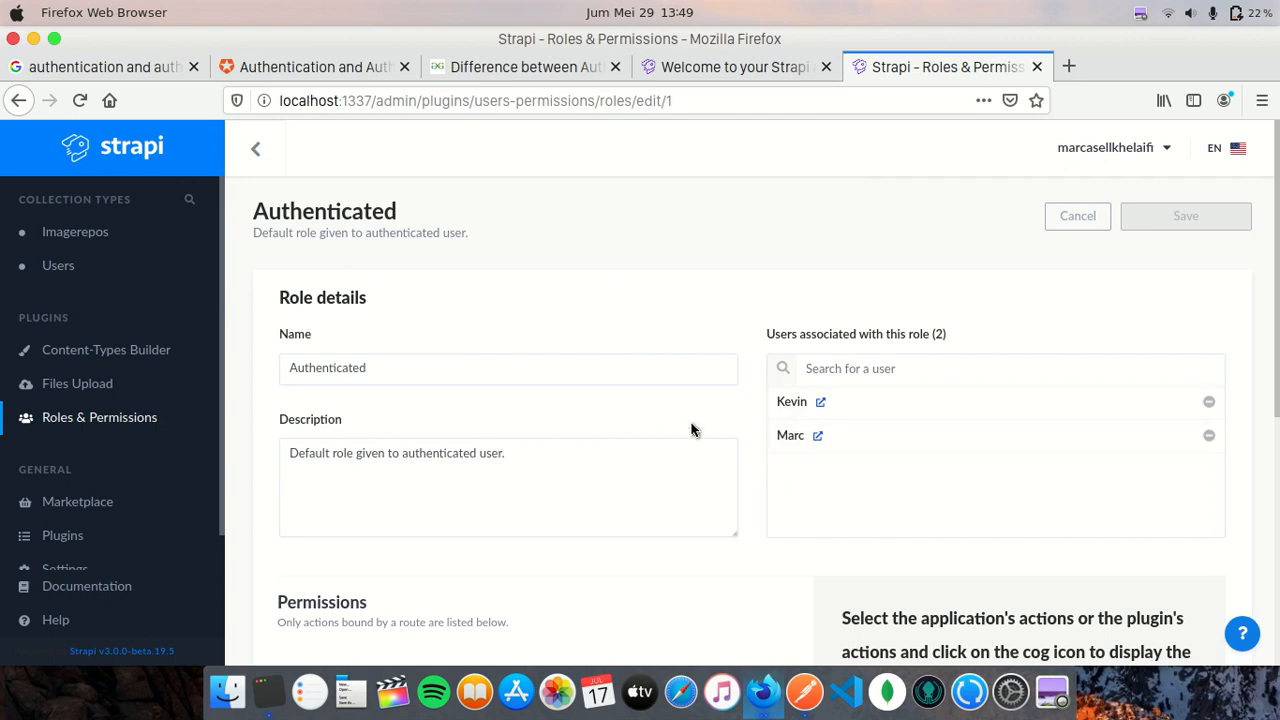
scroll(692, 430, "down", 5)
scroll(720, 400, "down", 3)
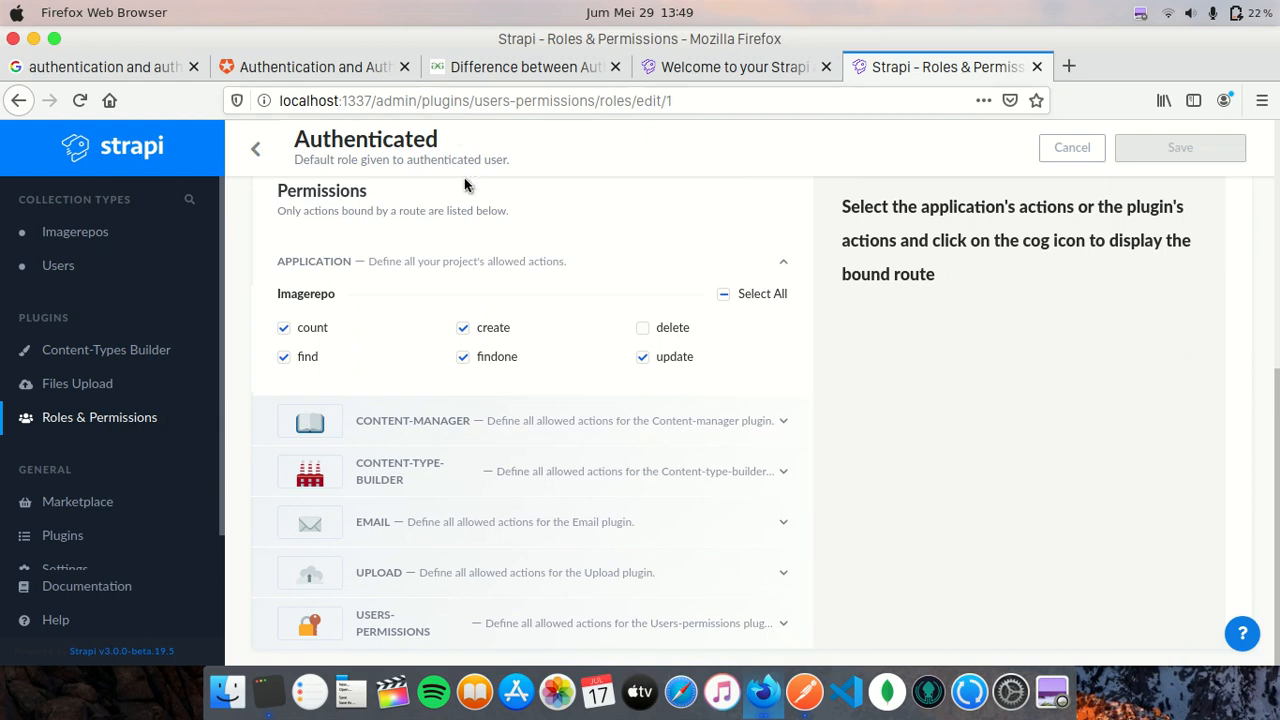
mouse_move(346, 329)
left_click(312, 336)
left_click(314, 338)
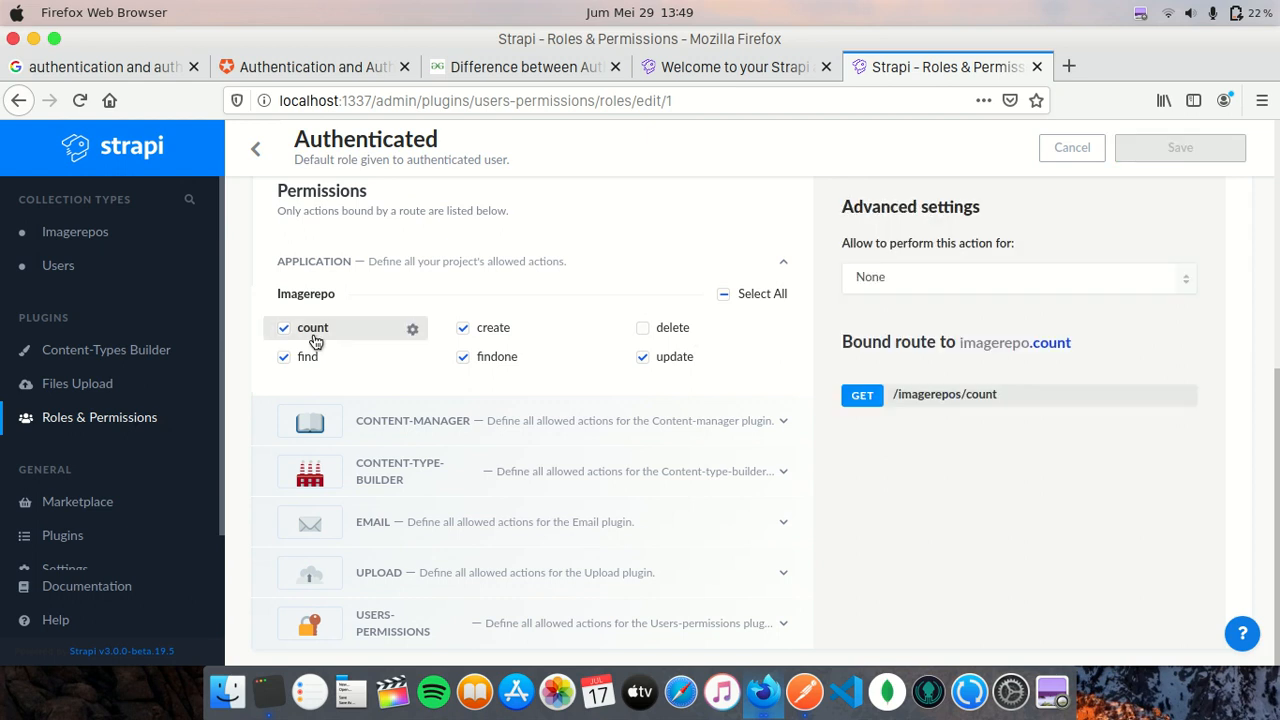
double_click(505, 330)
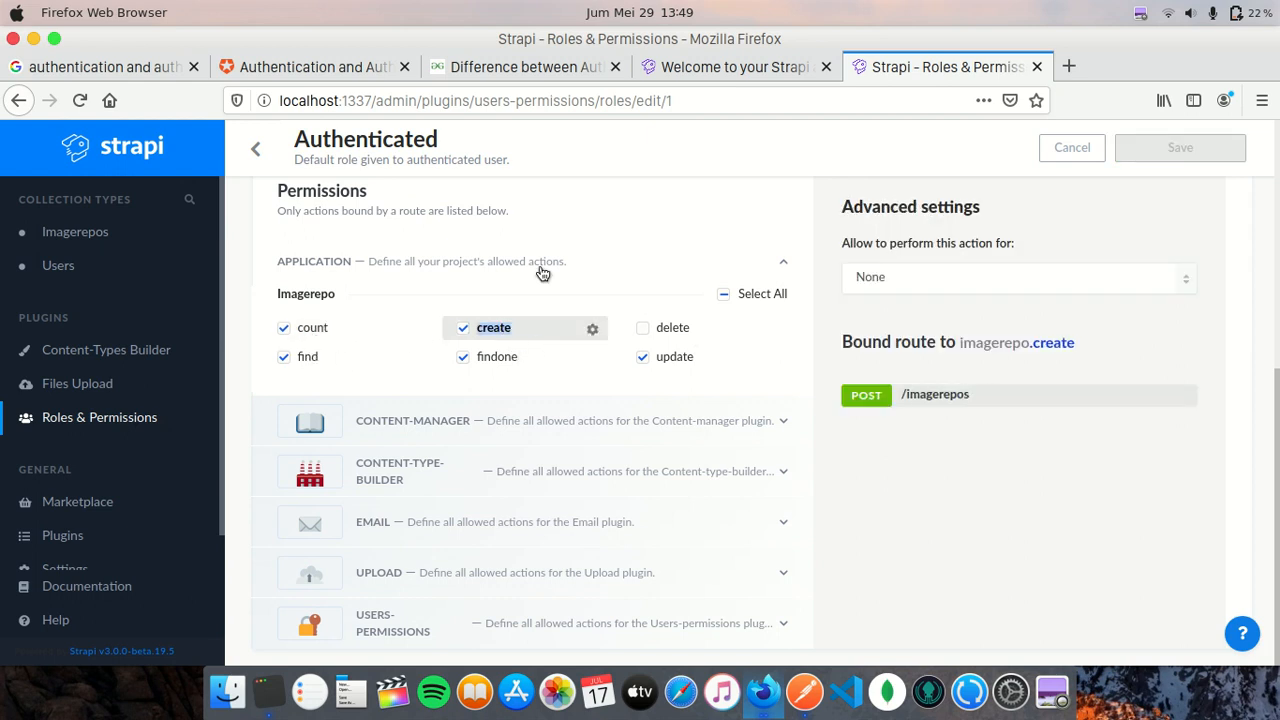
left_click(543, 272)
left_click(545, 365)
scroll(549, 355, "down", 2)
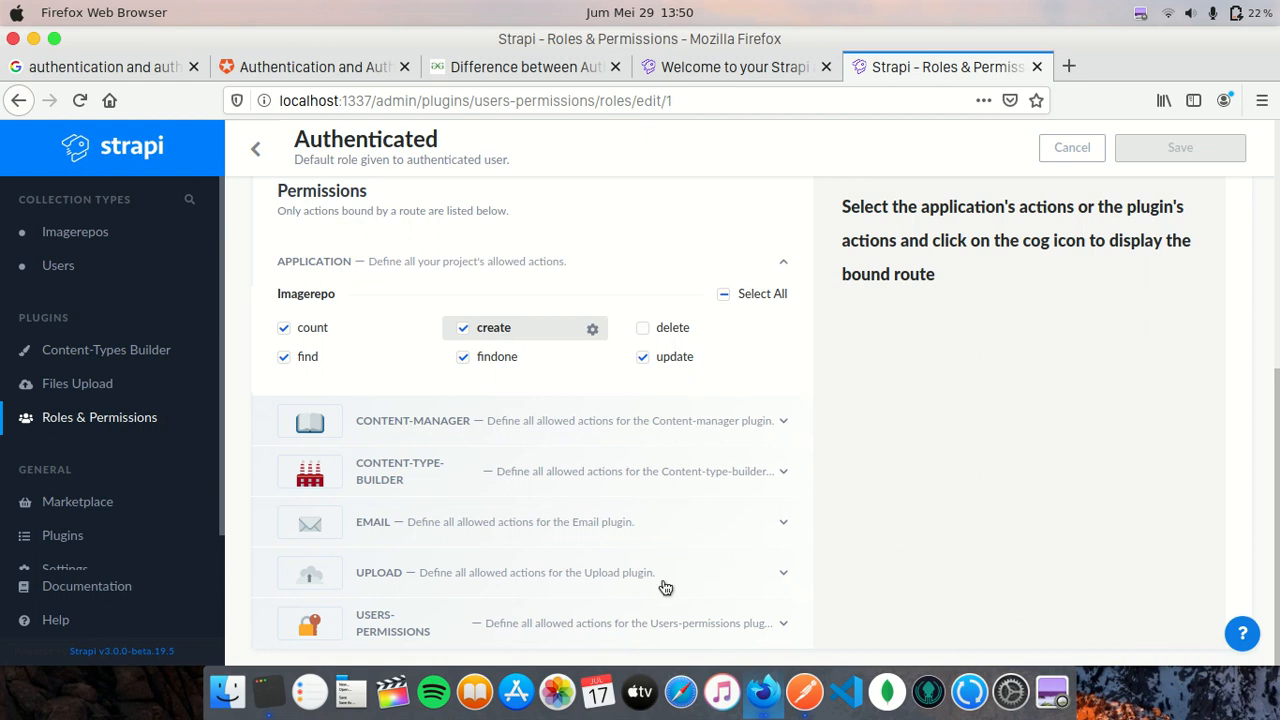
- Check the UPLOAD plugin's upload route, POST /upload/, and return to the roles list
left_click(706, 575)
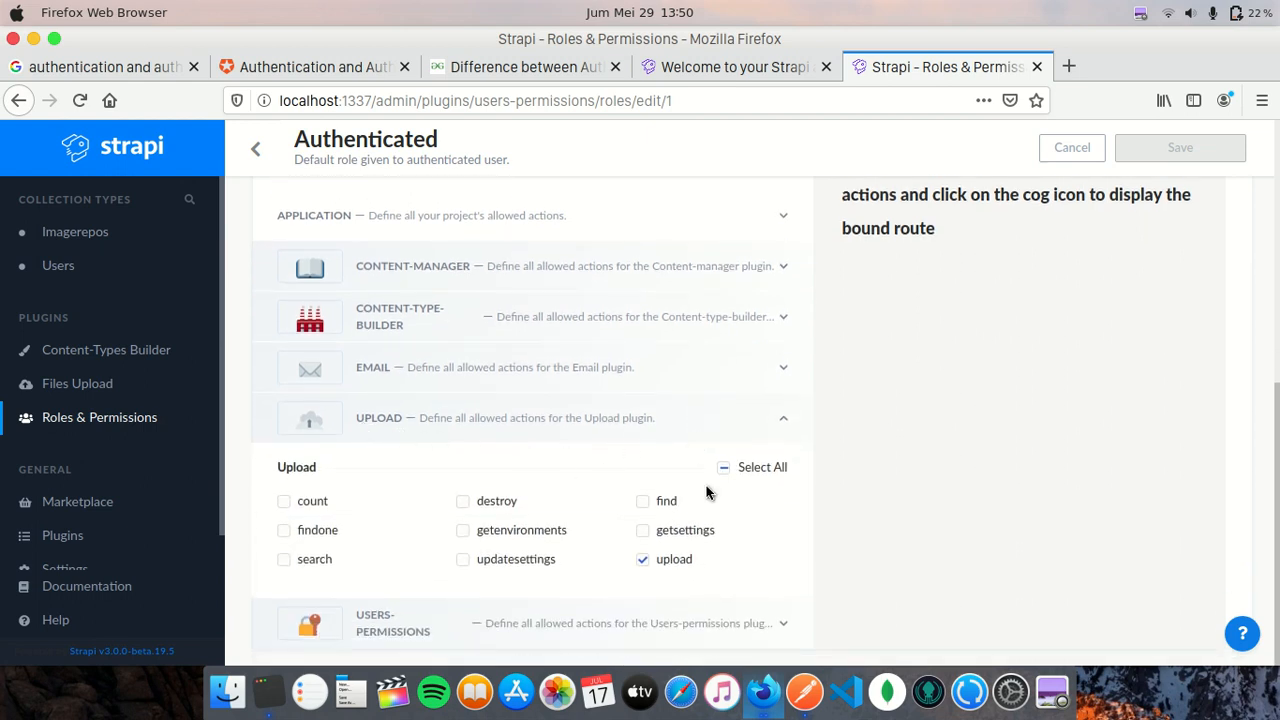
double_click(673, 566)
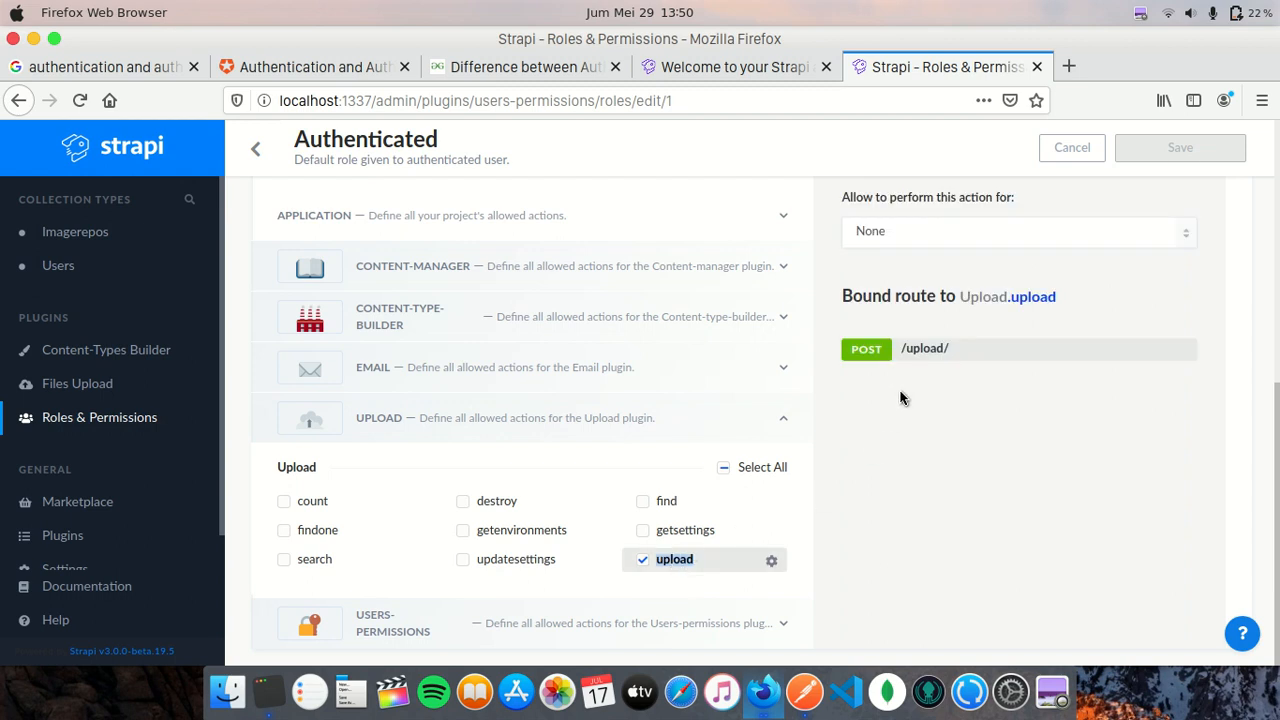
left_click(903, 492)
left_click(265, 149)
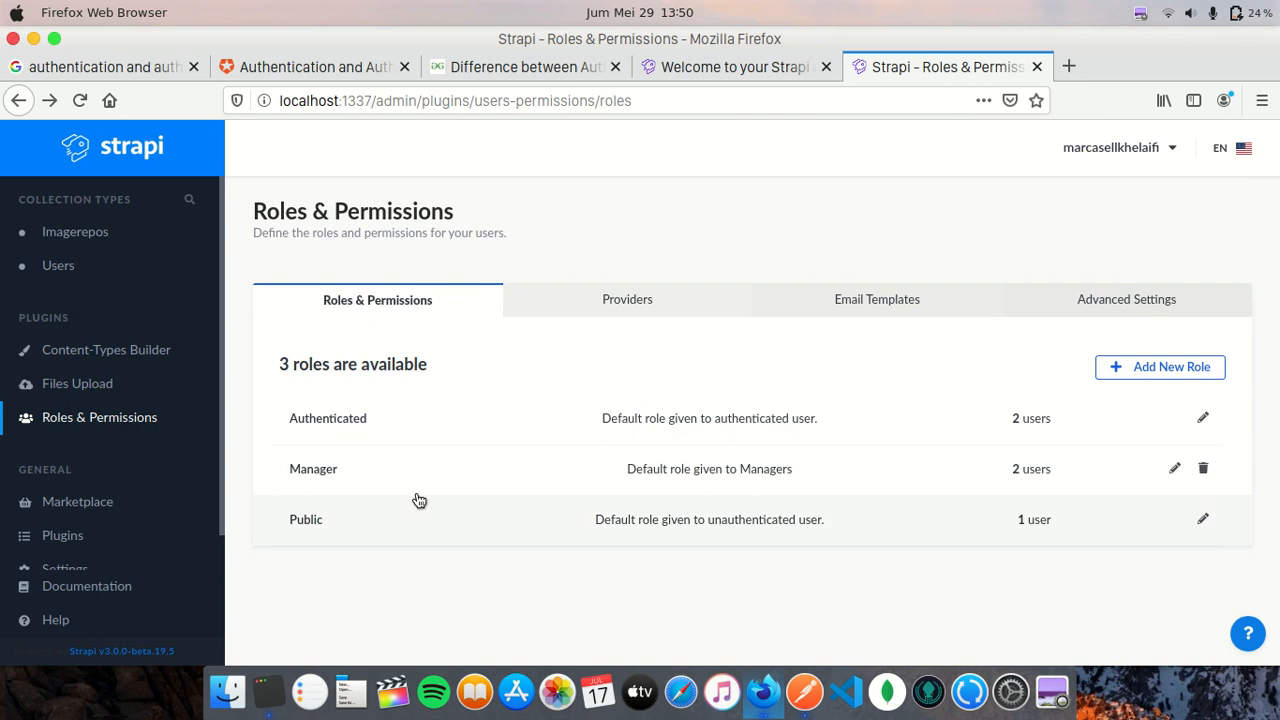
- Review the Manager role's Imagerepo permissions, allowing every action except delete
left_click(416, 471)
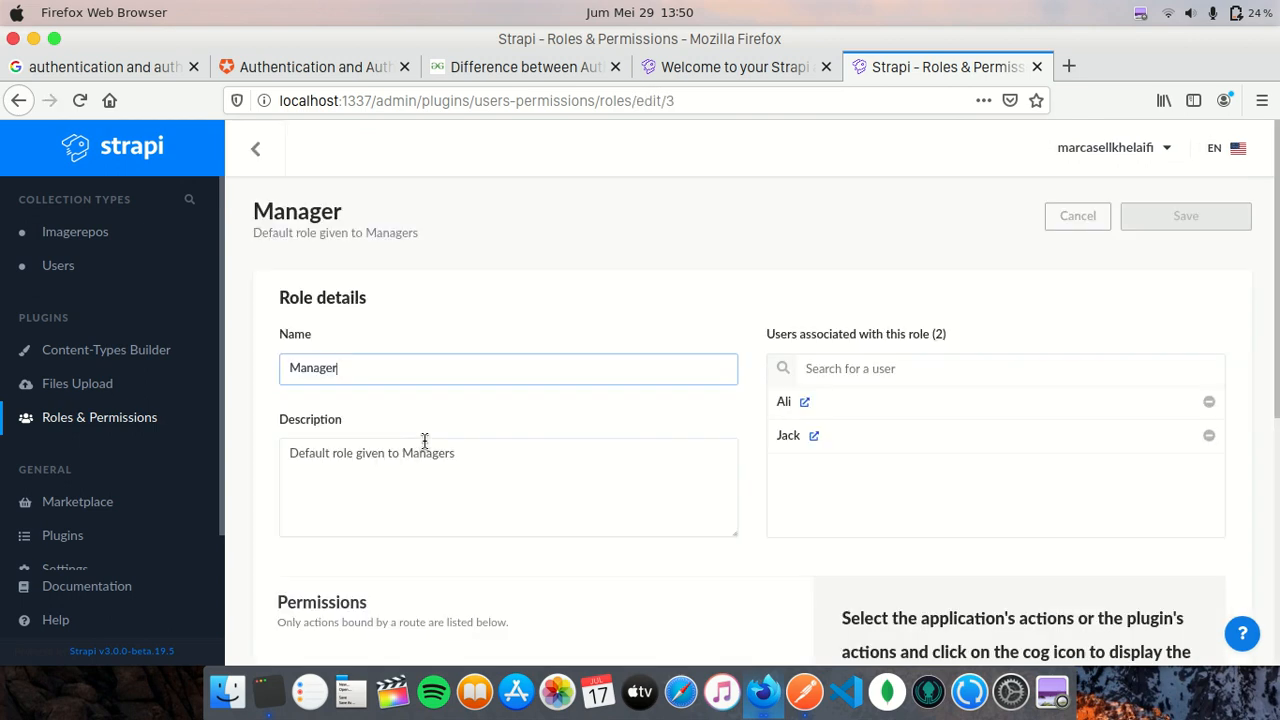
left_click(674, 285)
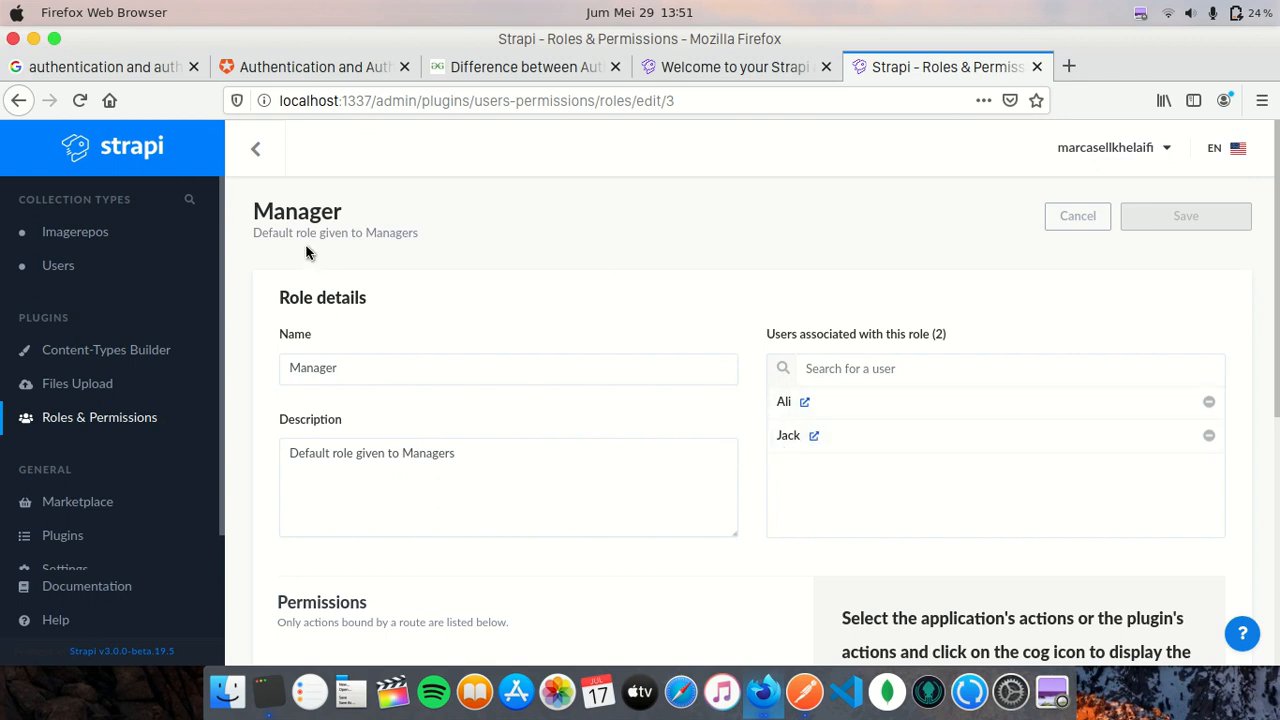
scroll(660, 356, "down", 6)
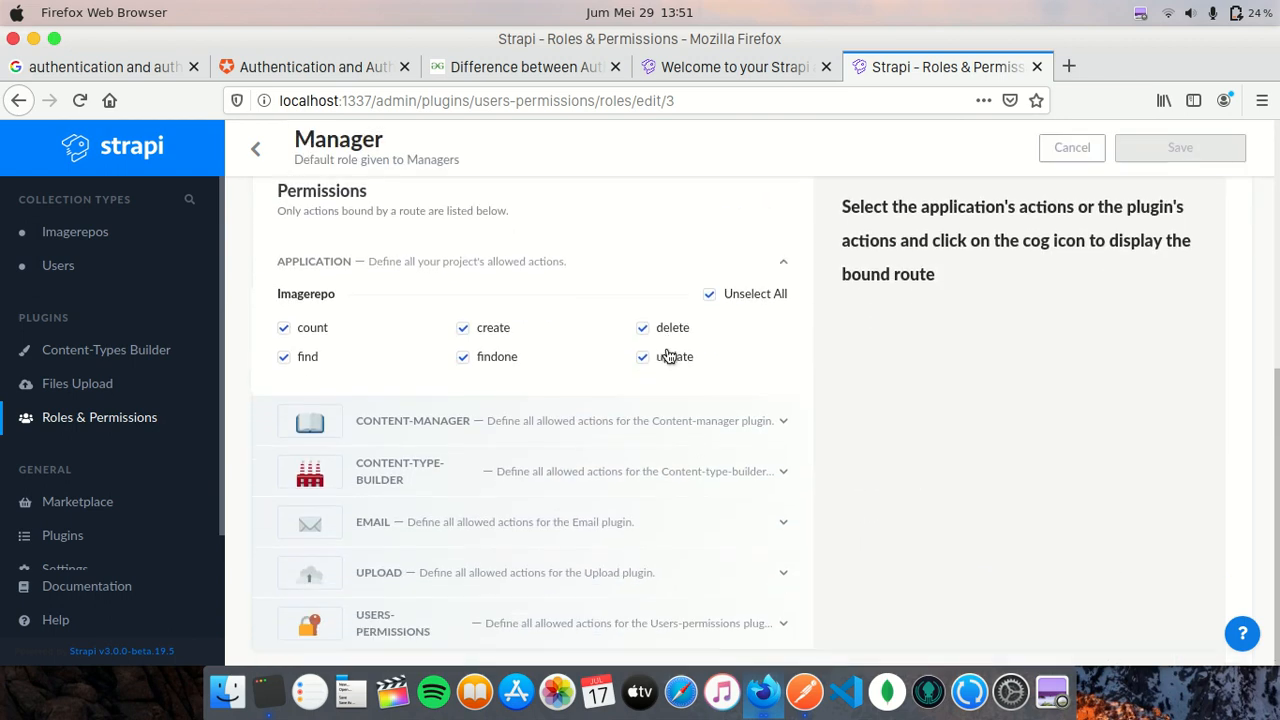
left_click(643, 328)
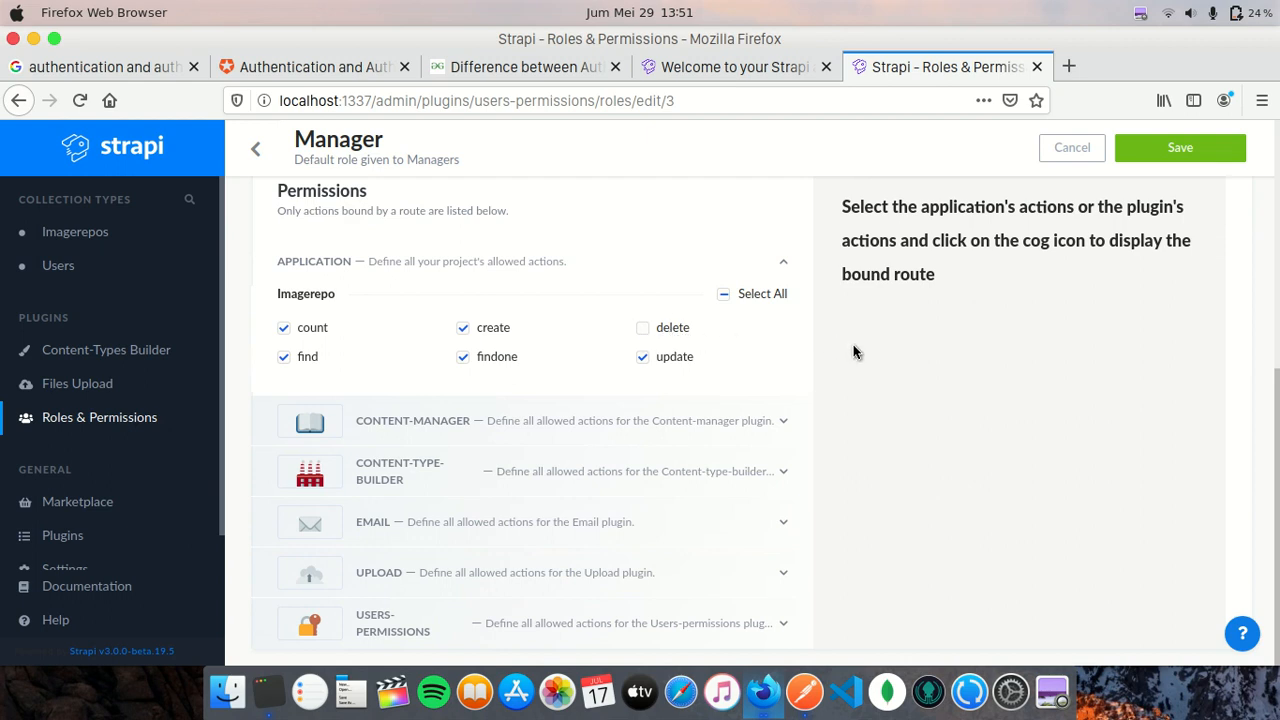
- Look over the Manager role's Upload permissions, then open the Public role for editing
left_click(631, 560)
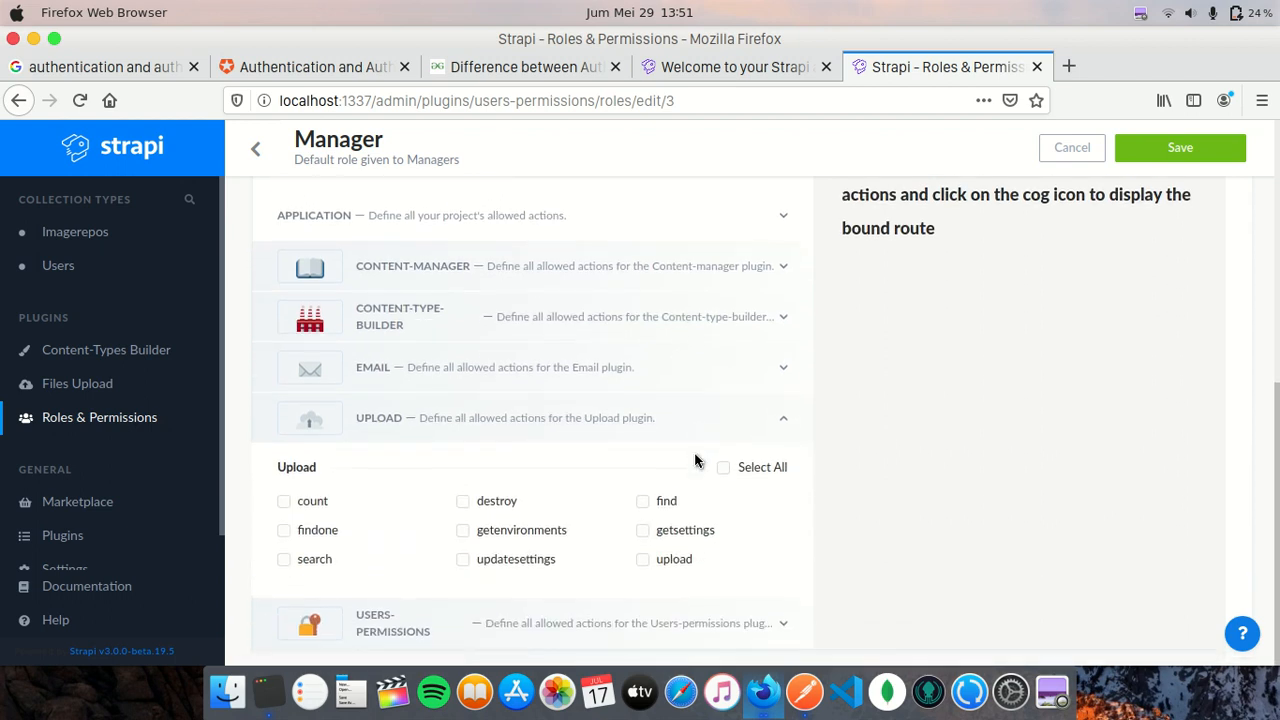
left_click(645, 561)
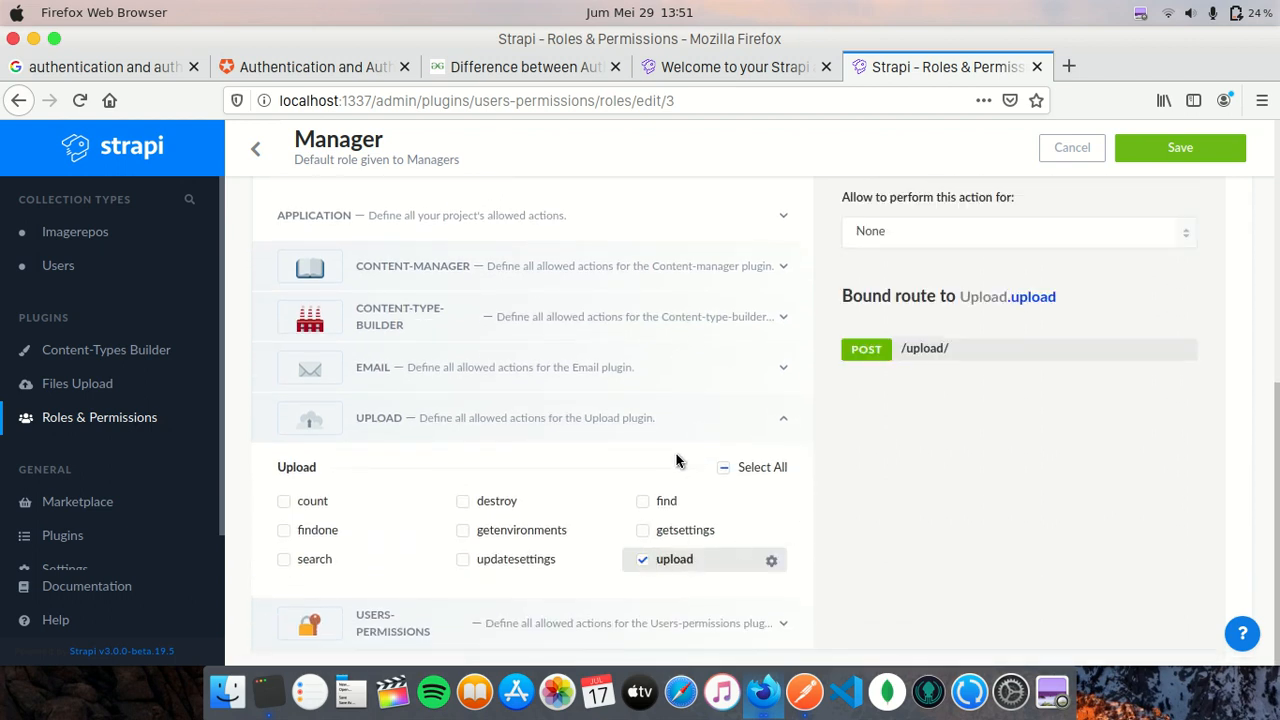
left_click(578, 421)
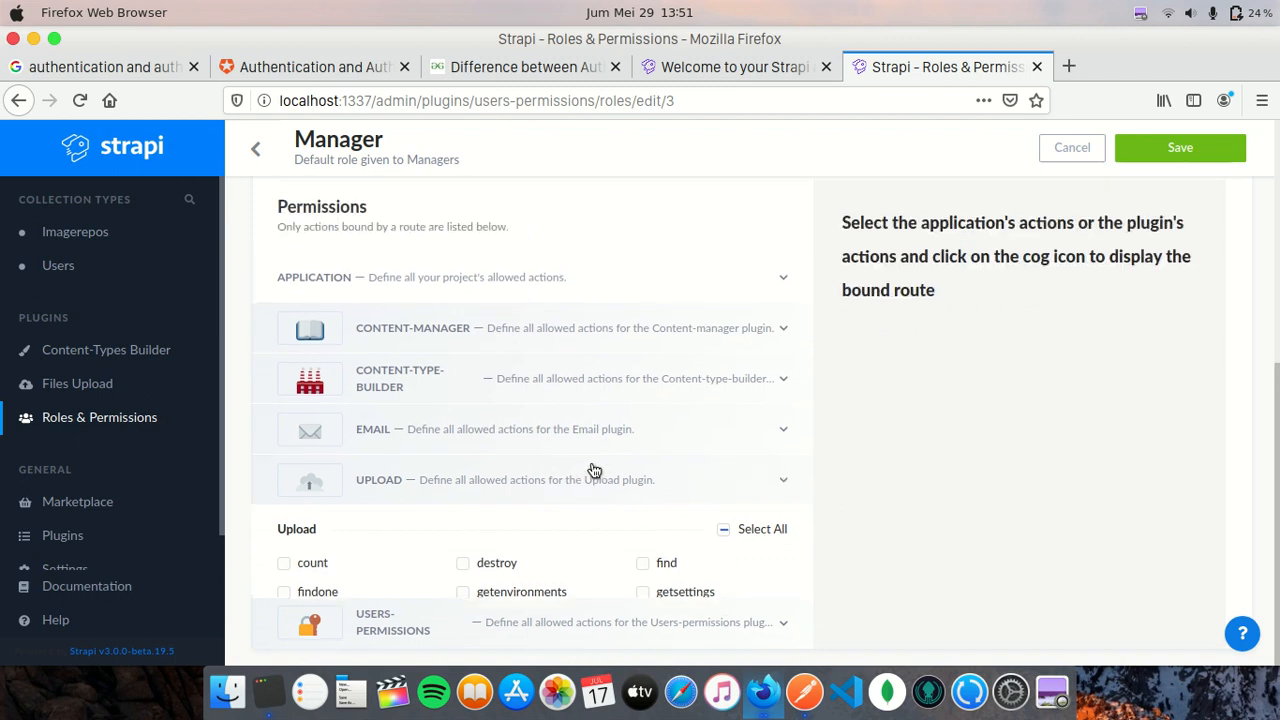
left_click(522, 389)
scroll(443, 400, "down", 2)
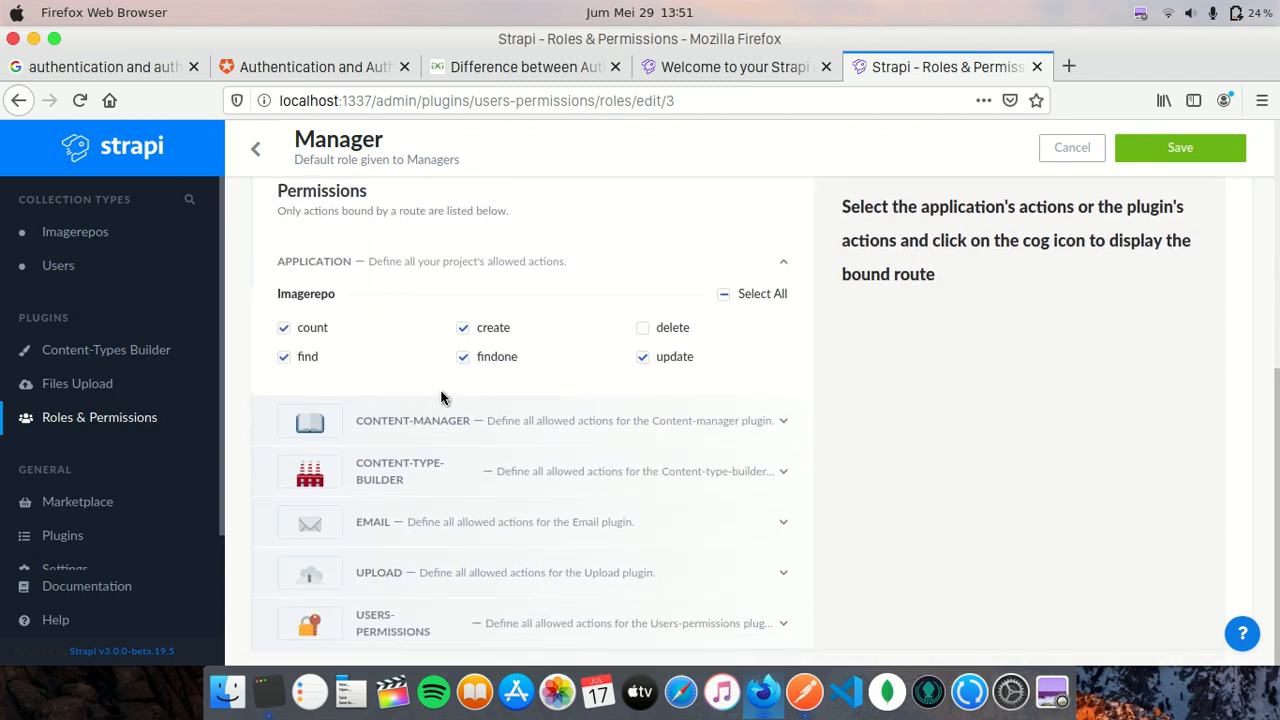
left_click(255, 148)
left_click(460, 510)
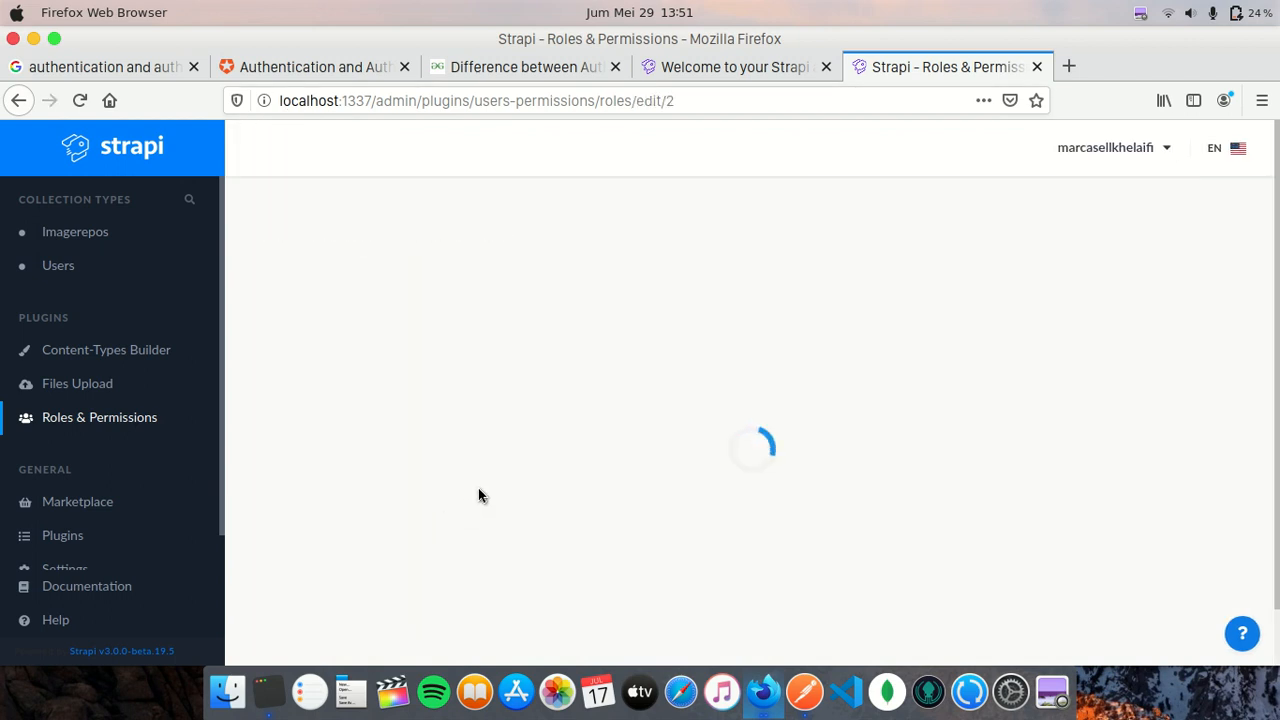
- Look over the Public role's details and its associated users
left_click(745, 422)
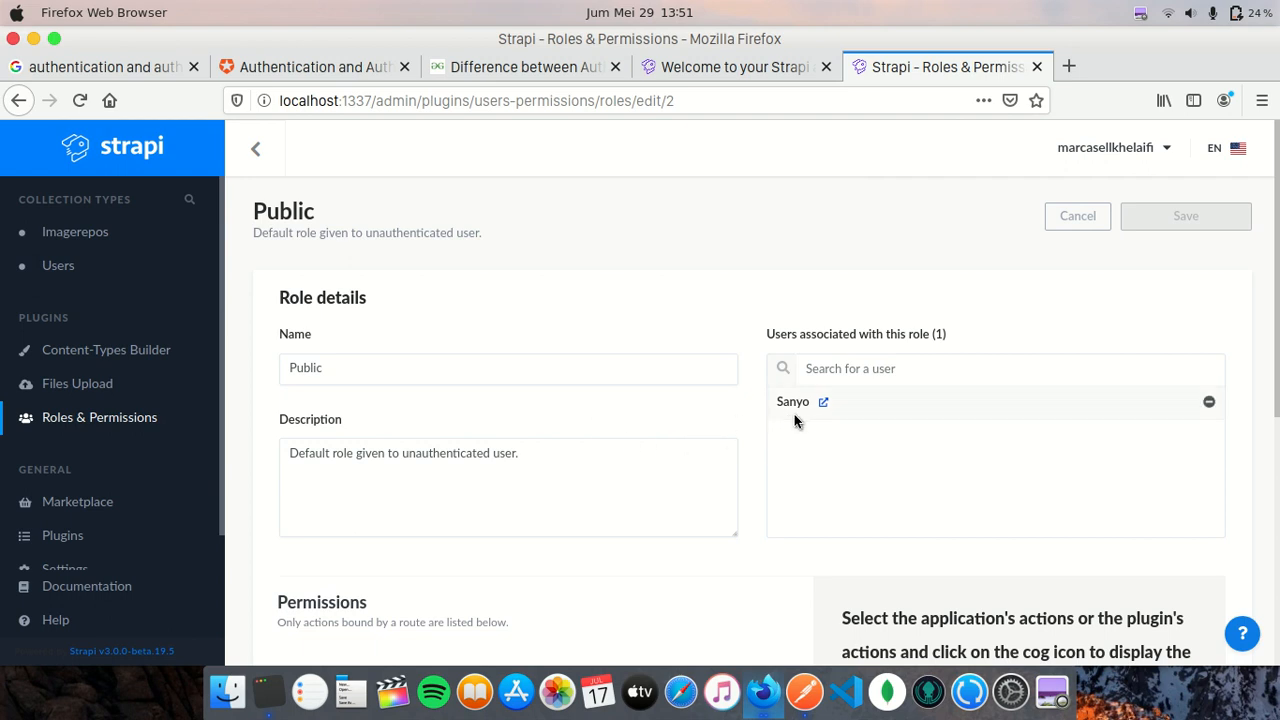
scroll(720, 516, "down", 5)
scroll(720, 514, "up", 5)
left_click(891, 368)
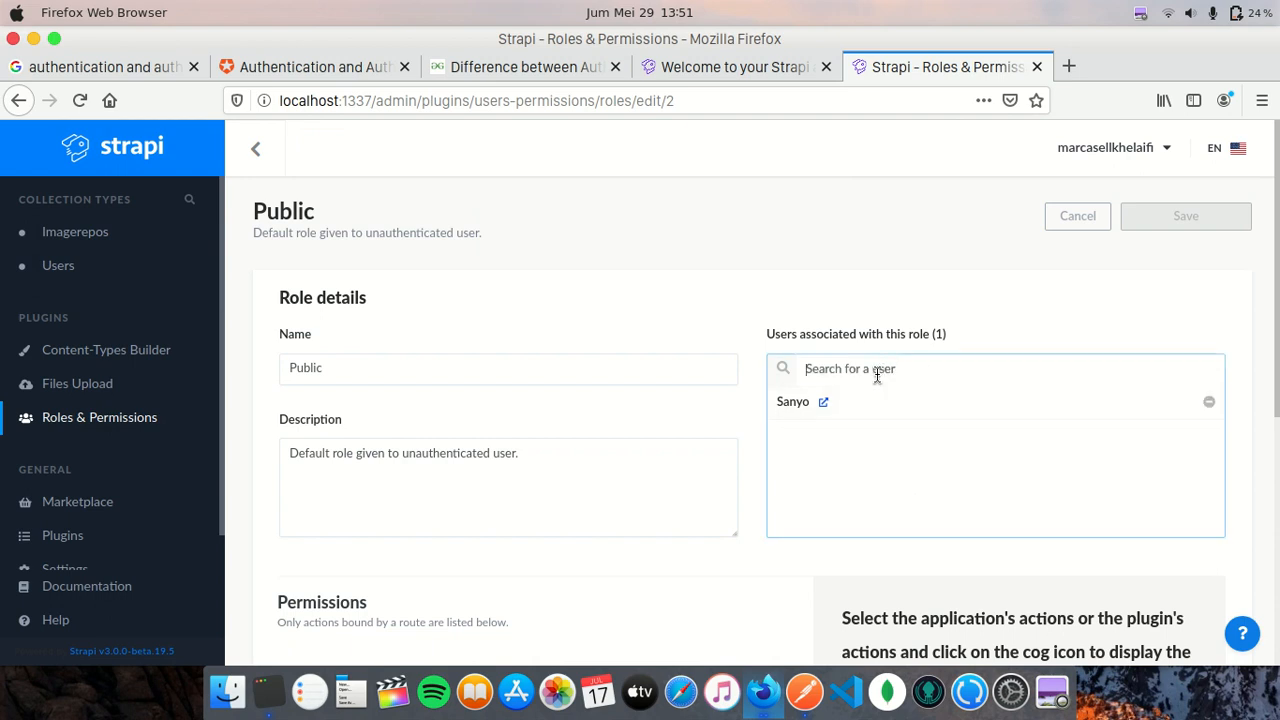
left_click(754, 440)
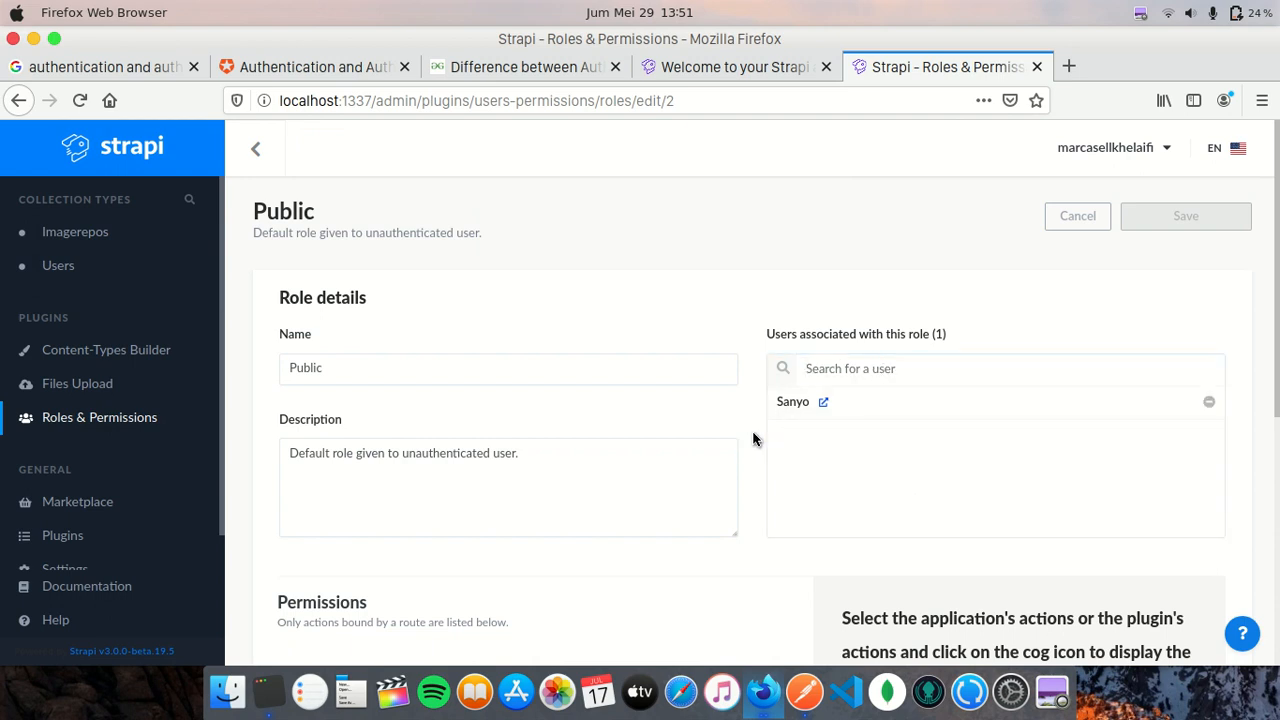
- Confirm Public allows only Imagerepo's find action across Upload and Application, then return to roles
scroll(760, 460, "down", 5)
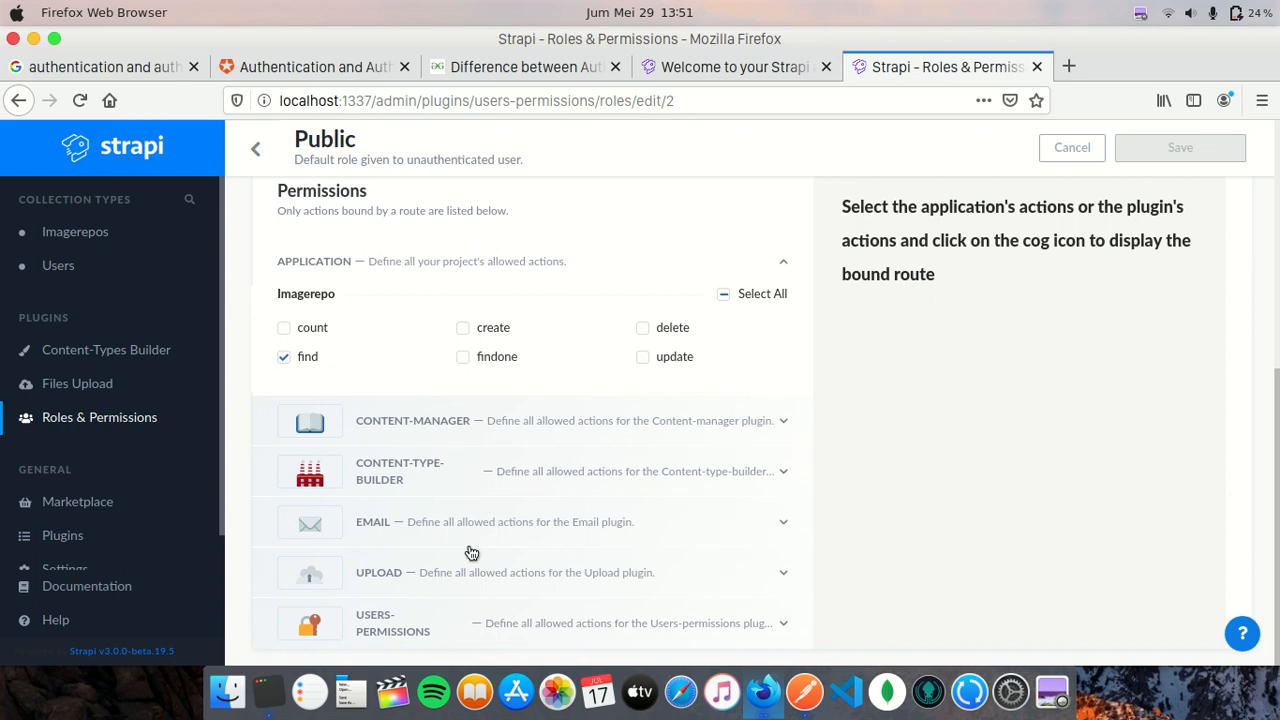
left_click(515, 573)
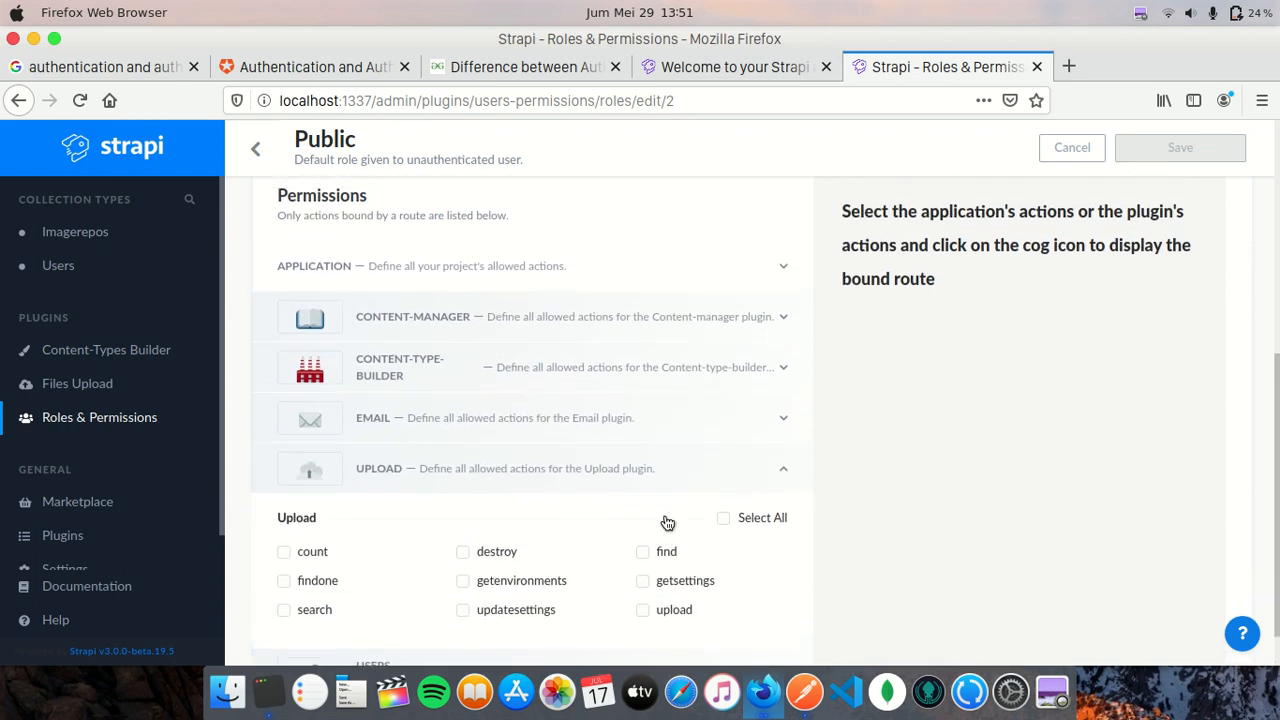
scroll(357, 326, "up", 3)
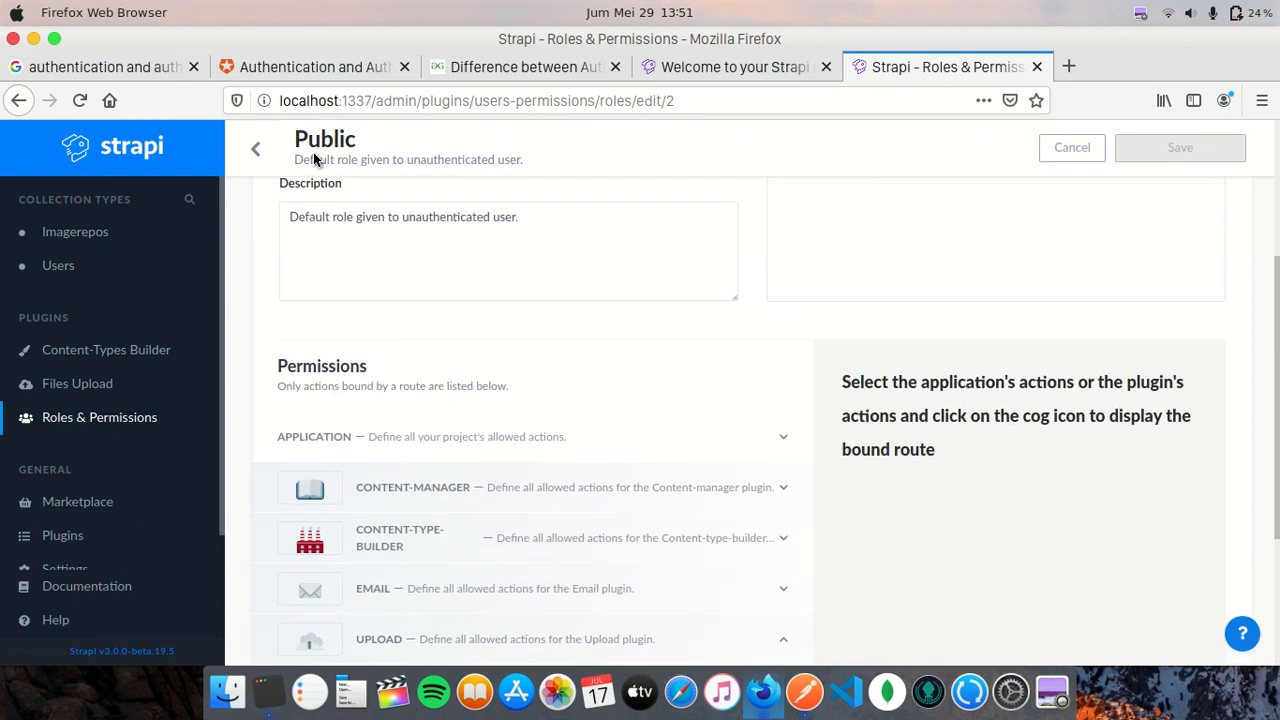
left_click(363, 437)
scroll(659, 484, "down", 1)
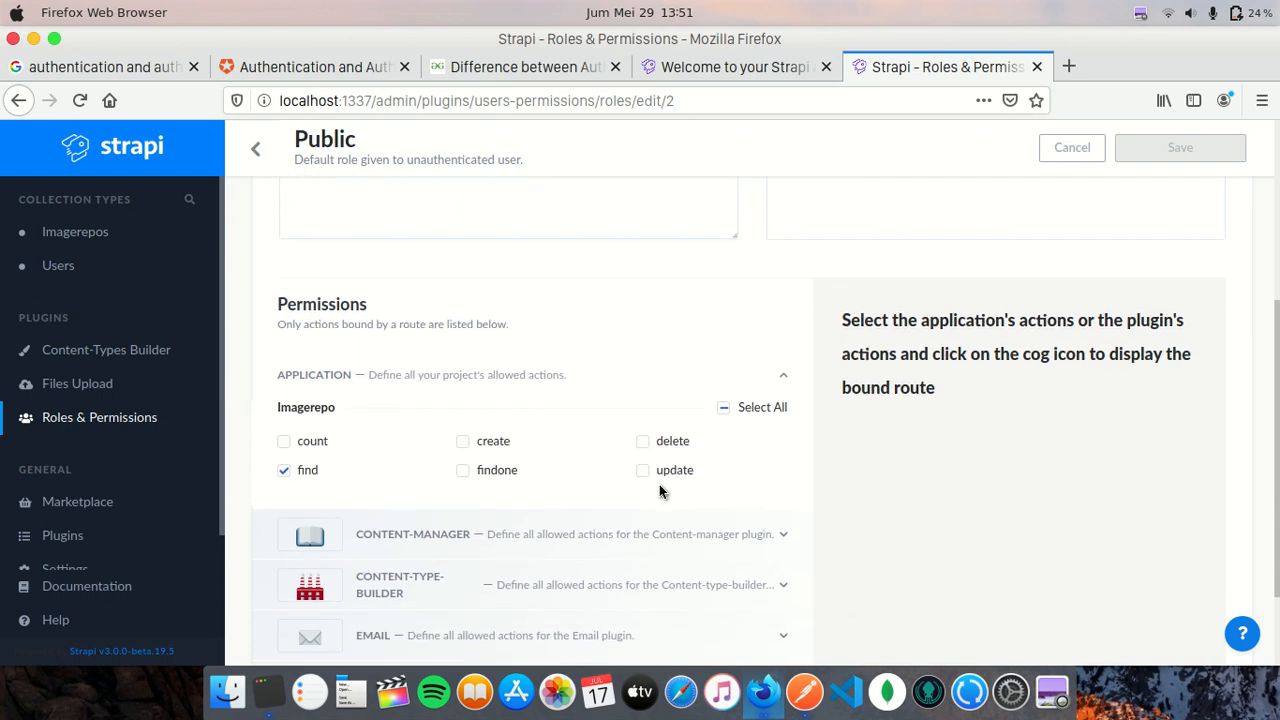
scroll(659, 484, "down", 2)
mouse_move(329, 374)
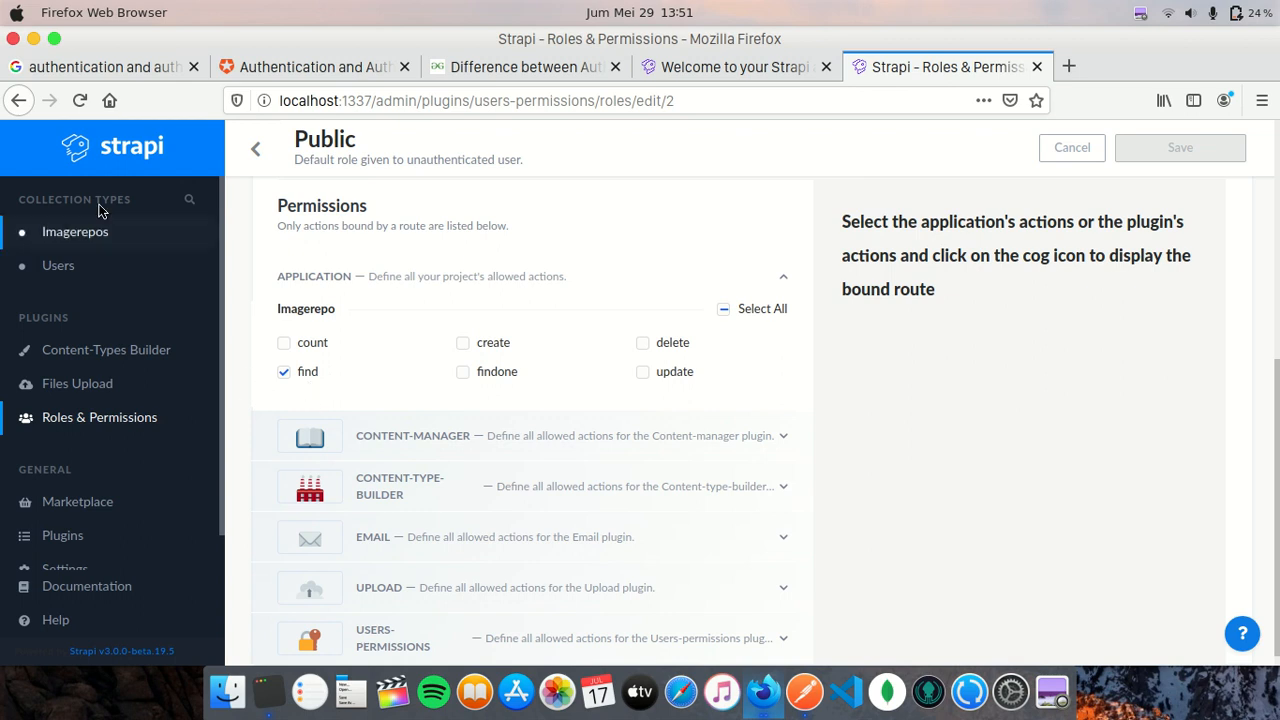
left_click(253, 147)
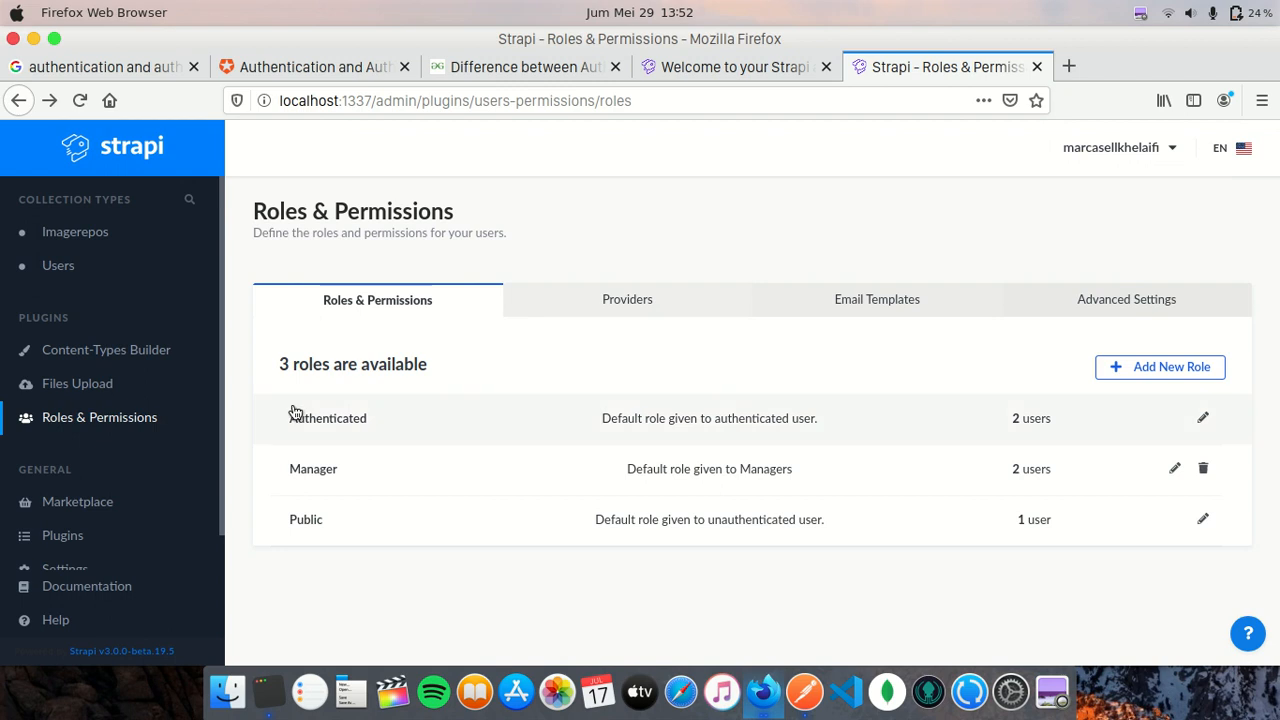
- Open Users, sort the five entries by Id, view user 3, and return to the list
left_click(171, 274)
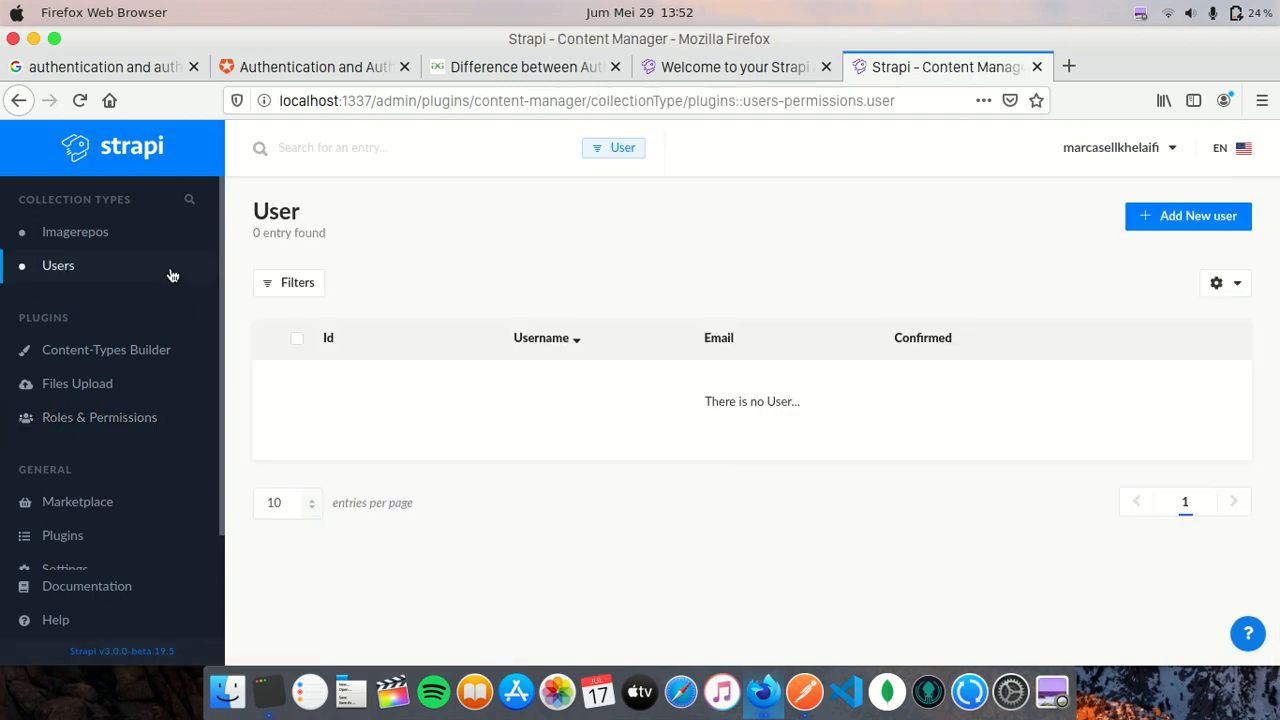
left_click(330, 338)
scroll(590, 258, "down", 1)
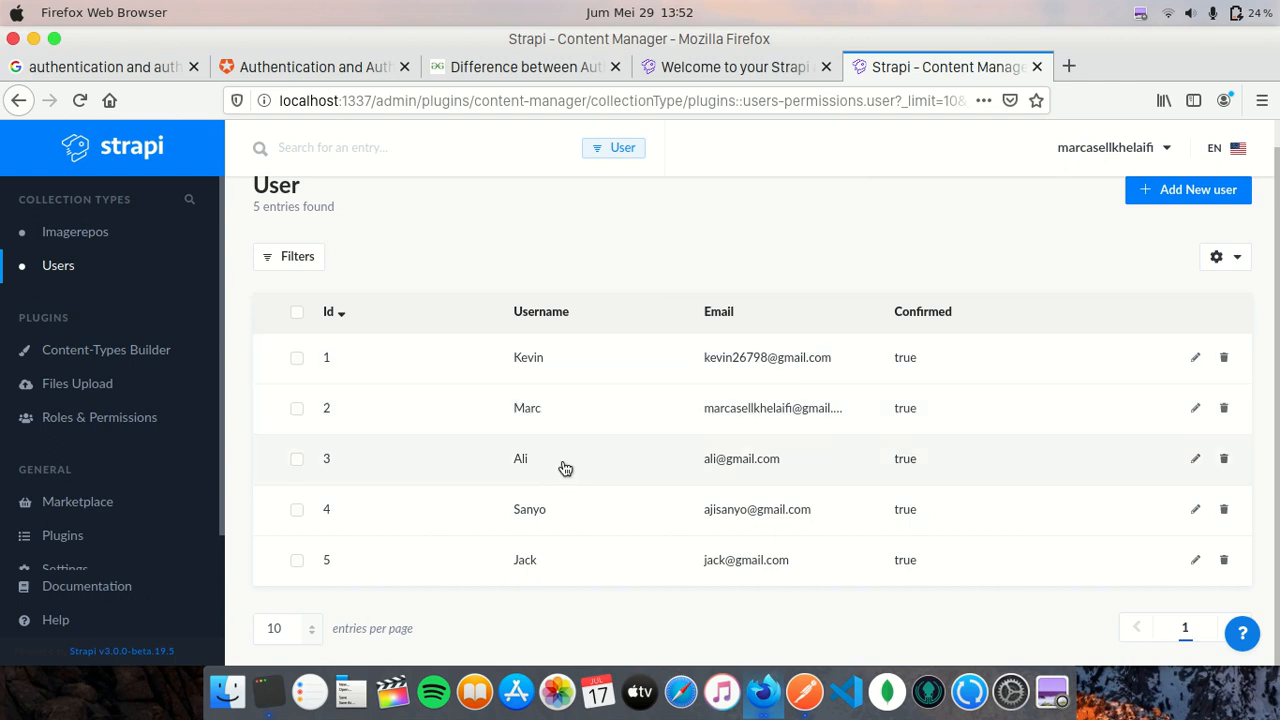
left_click(600, 466)
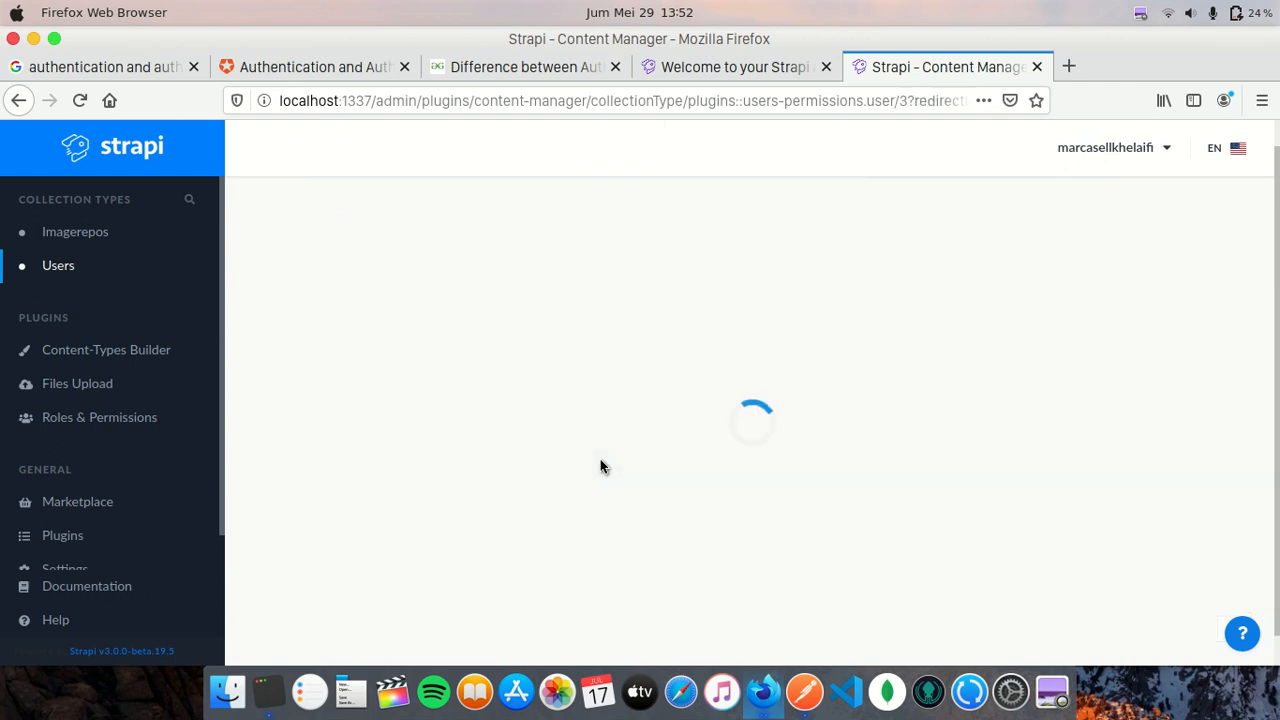
left_click(249, 148)
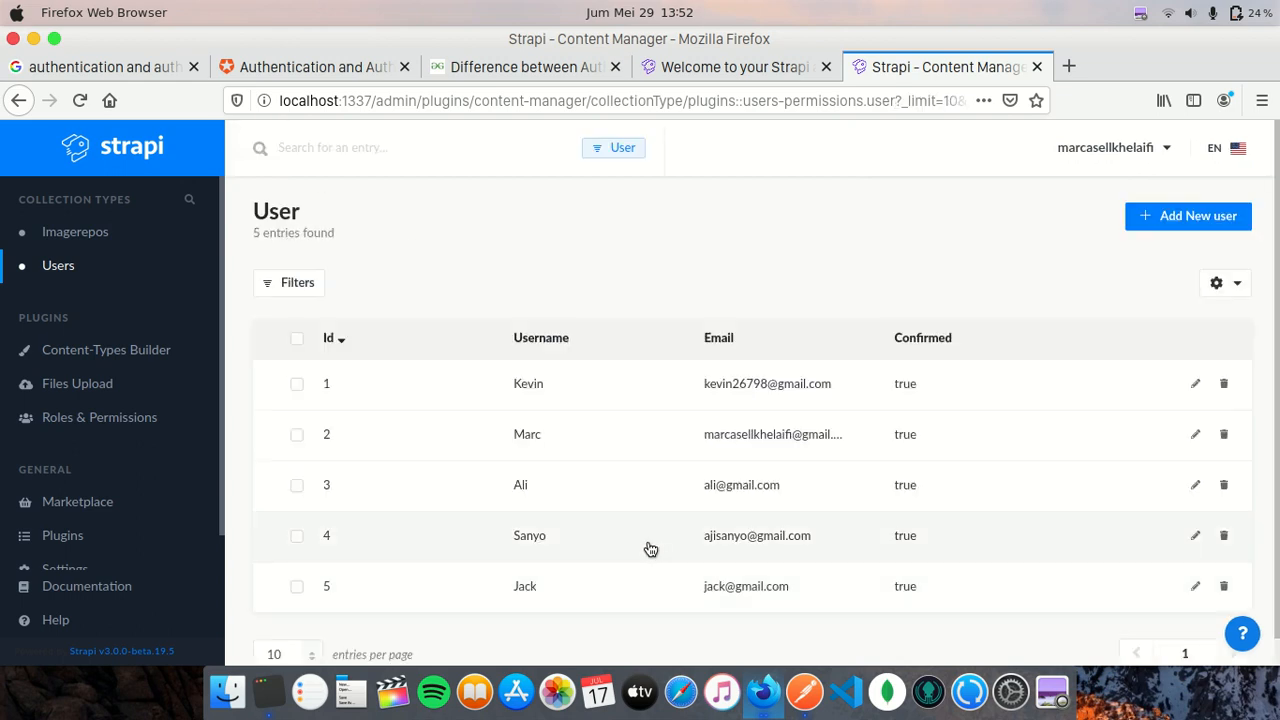
left_click(641, 589)
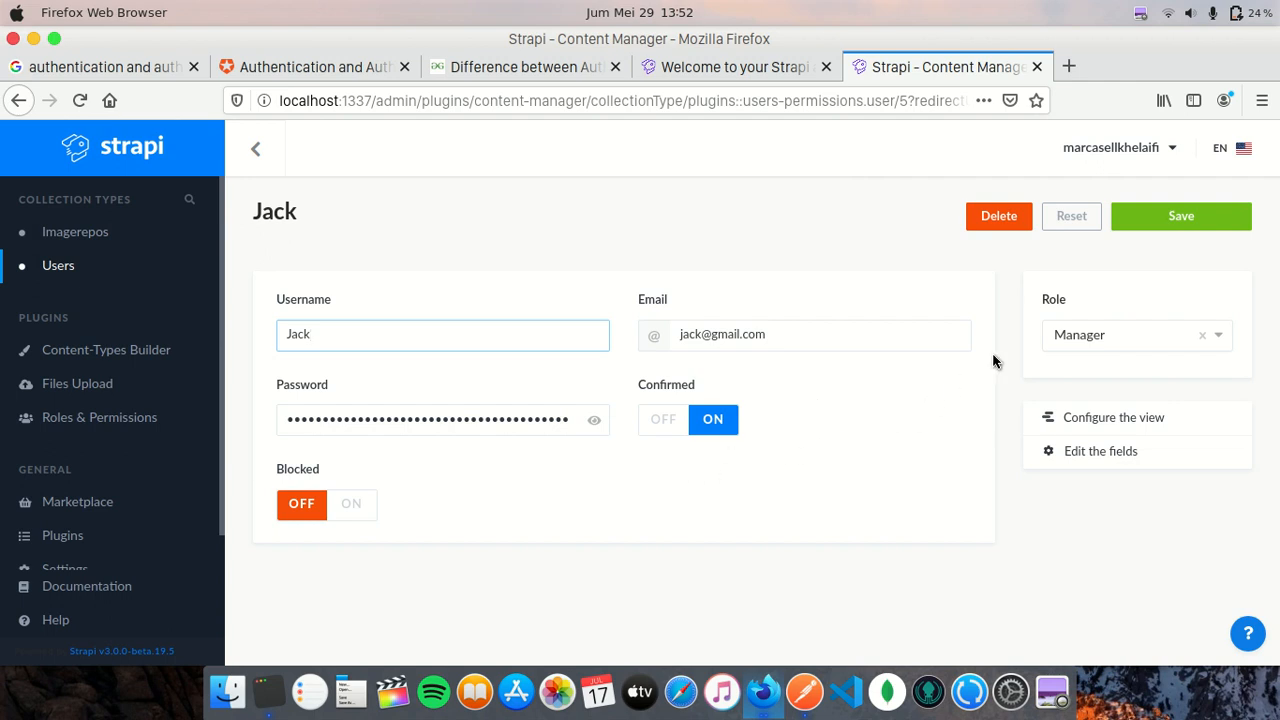
left_click(1060, 336)
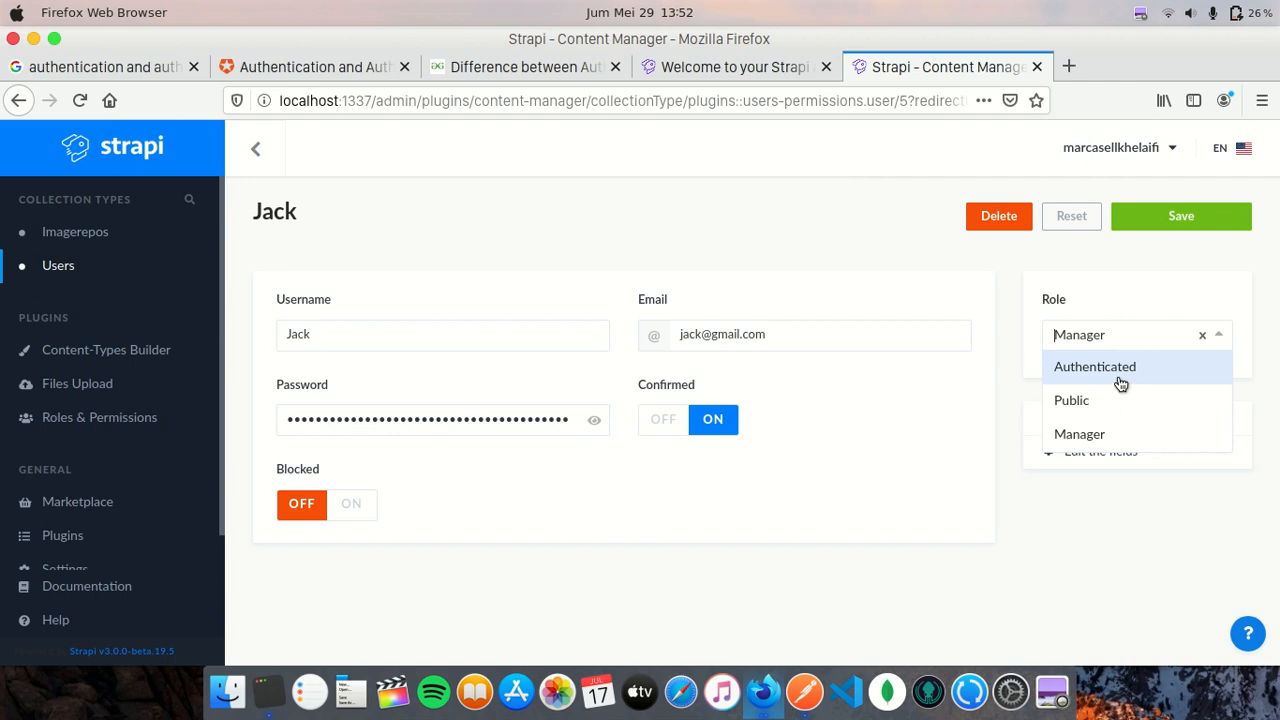
left_click(972, 440)
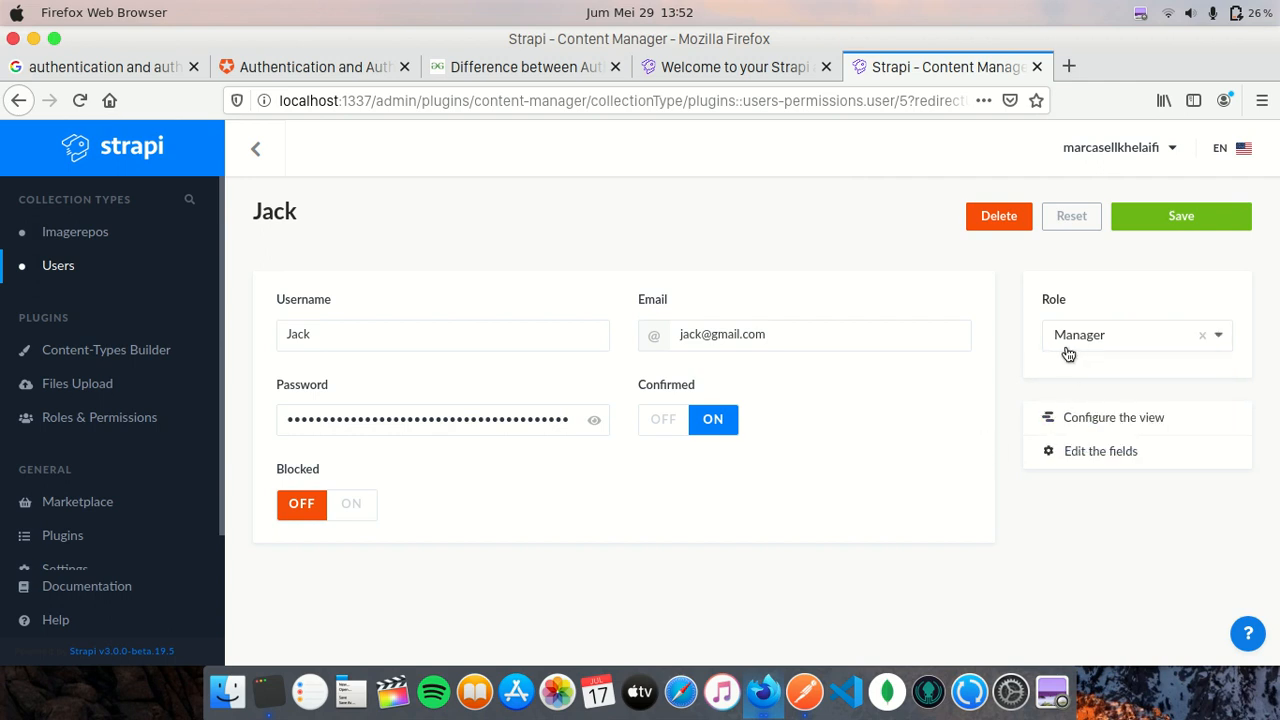
left_click(270, 152)
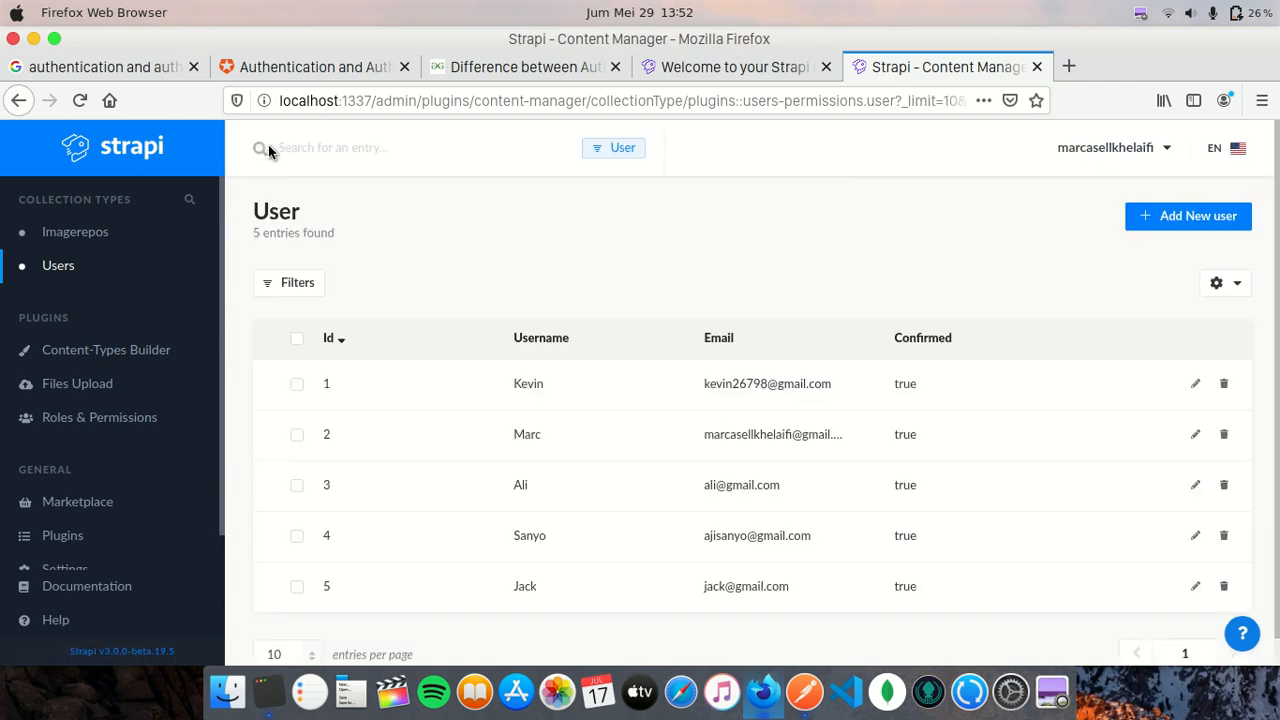
- Open Roles & Permissions, then switch to the GeeksforGeeks authentication article
left_click(96, 420)
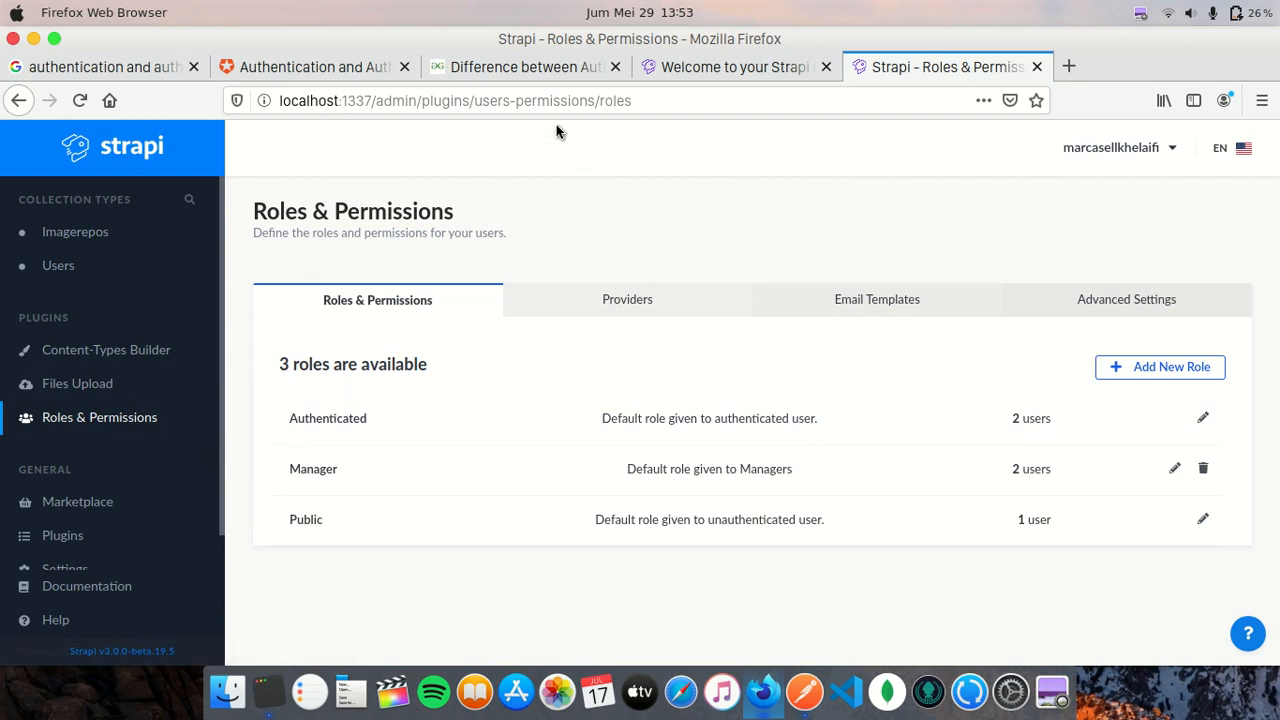
left_click(517, 67)
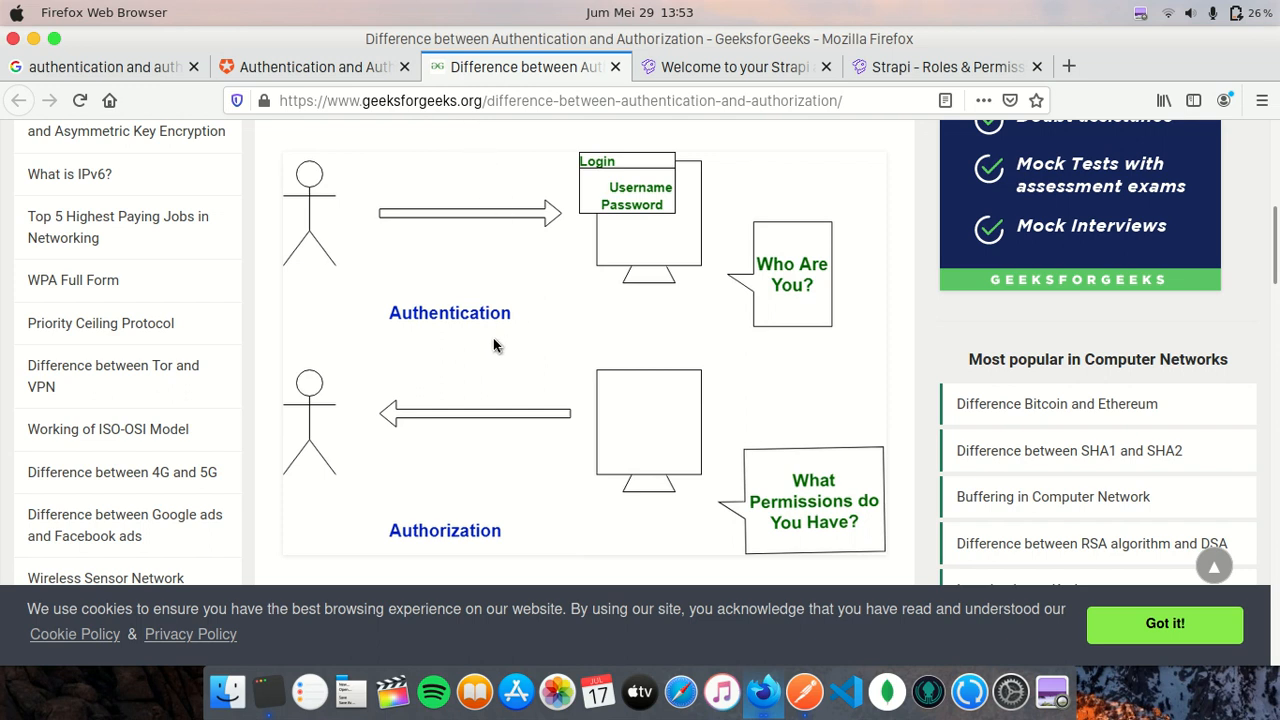
- Read through the GeeksforGeeks diagrams and comparison table, then move to the Auth0 docs
scroll(531, 343, "down", 5)
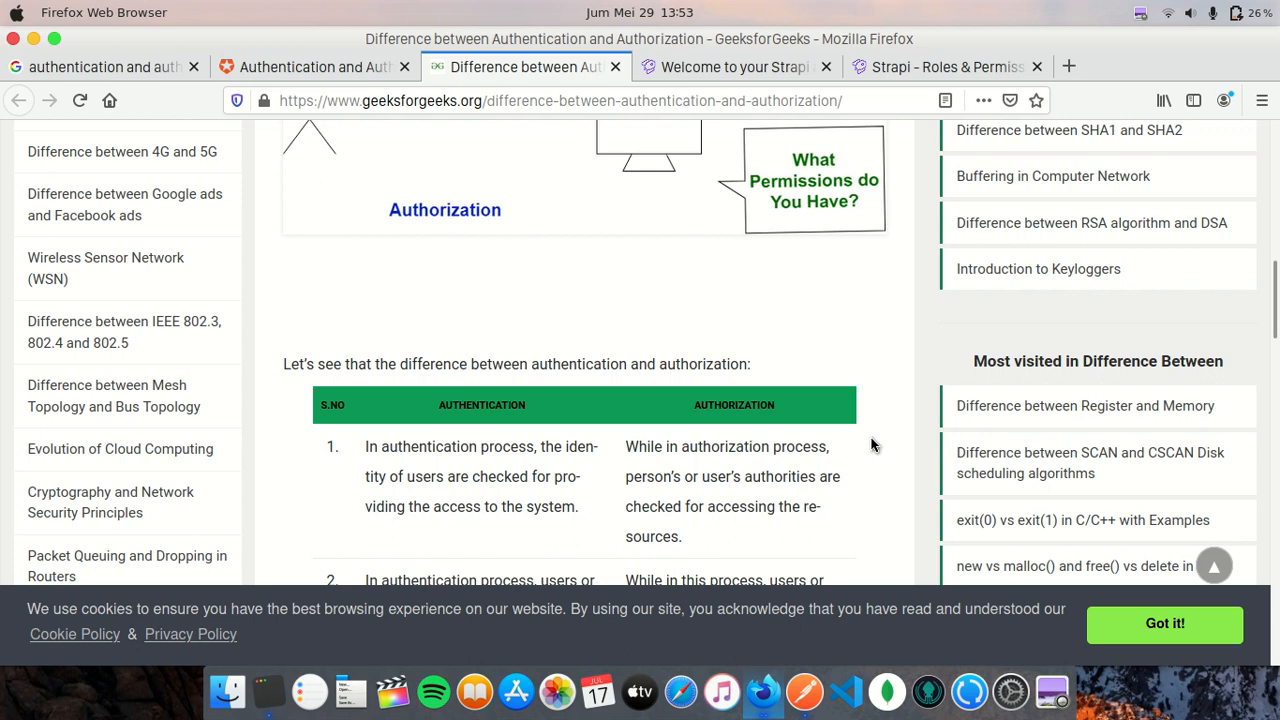
scroll(873, 444, "up", 3)
scroll(873, 444, "up", 1)
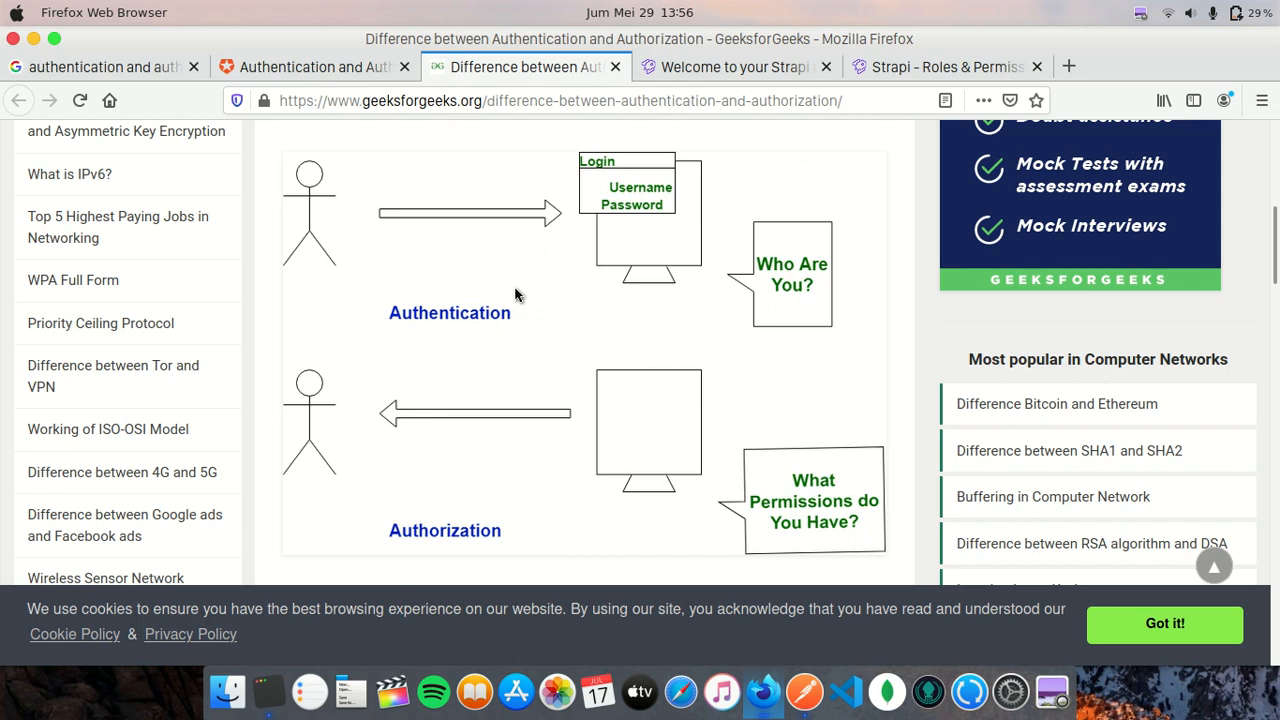
left_click(331, 64)
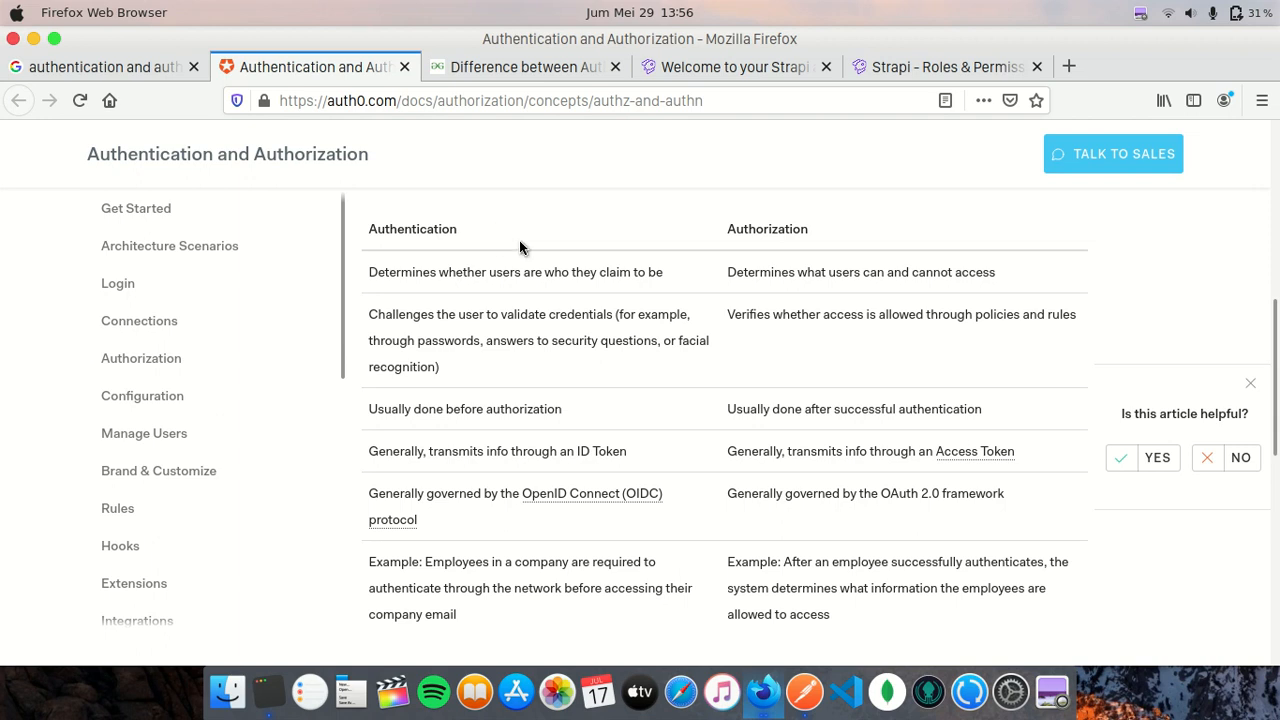
- Highlight the Auth0 table's definitions: 'claim to be' and what users can and cannot access
left_click_drag(600, 275, 682, 280)
left_click(683, 280)
left_click_drag(862, 274, 1008, 274)
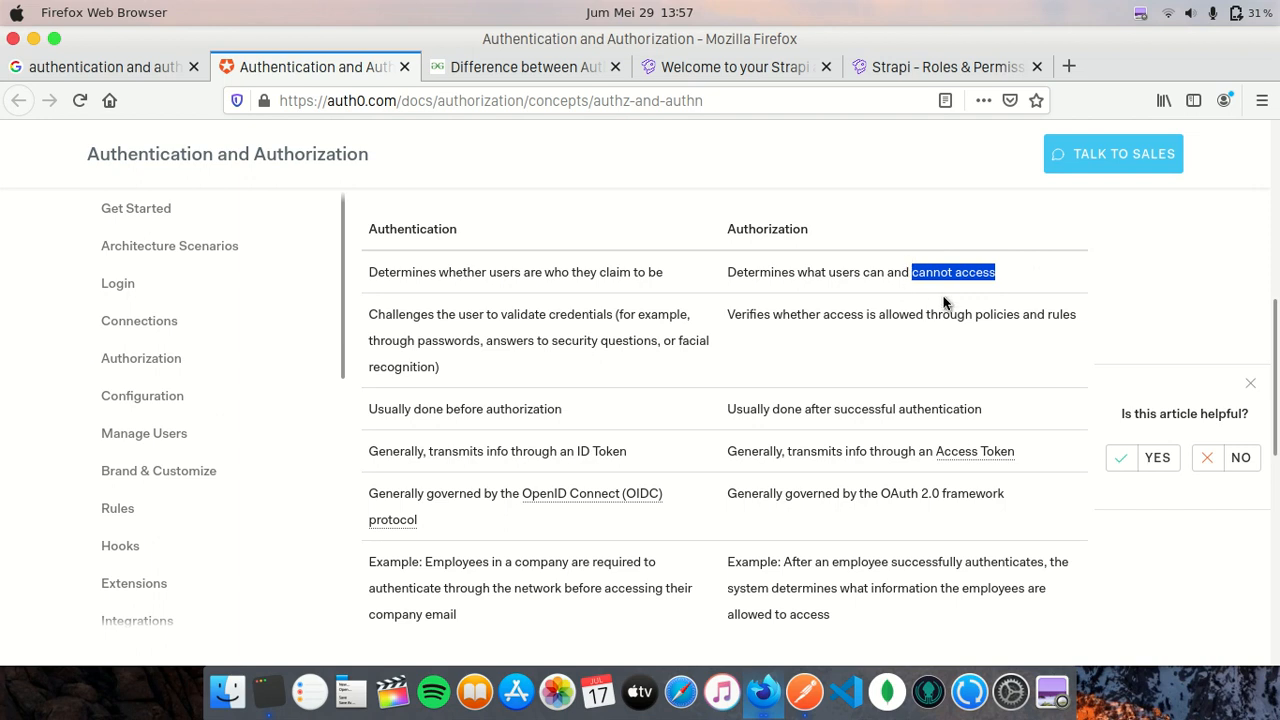
left_click(1013, 279)
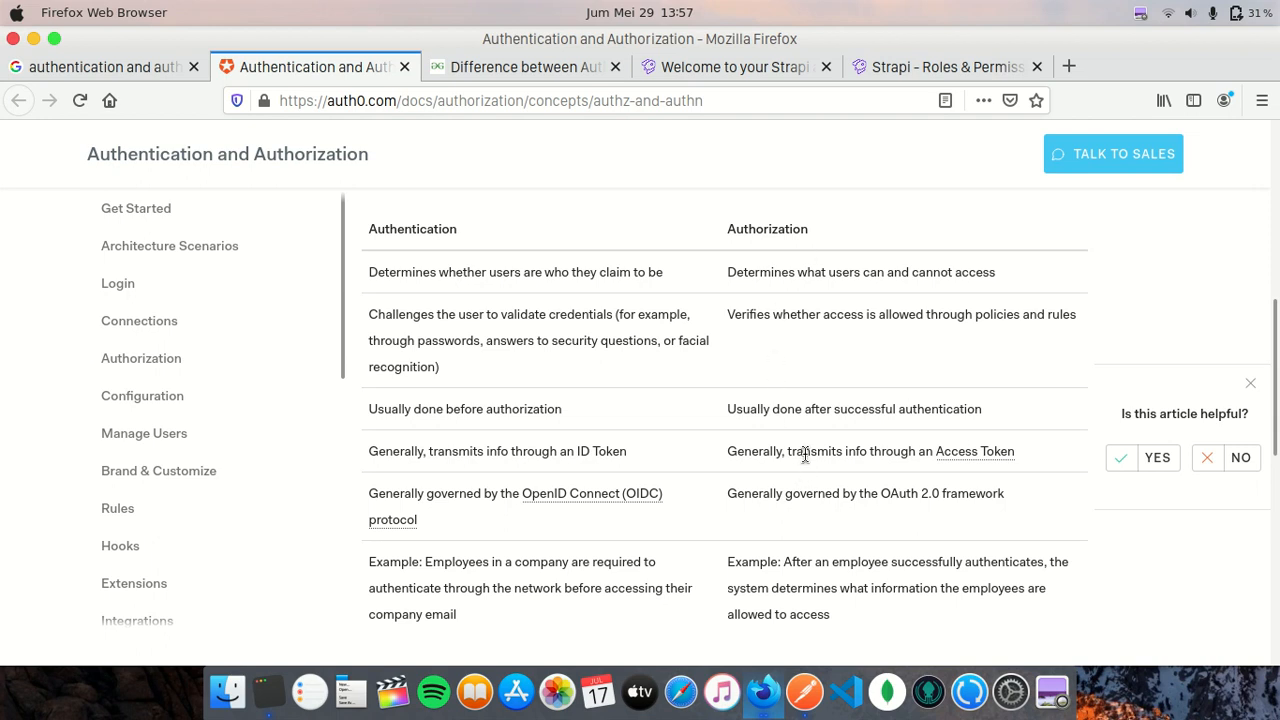
- Read the Access Token row and its glossary card, then go to the GeeksforGeeks article
left_click_drag(729, 451, 1026, 443)
mouse_move(1011, 453)
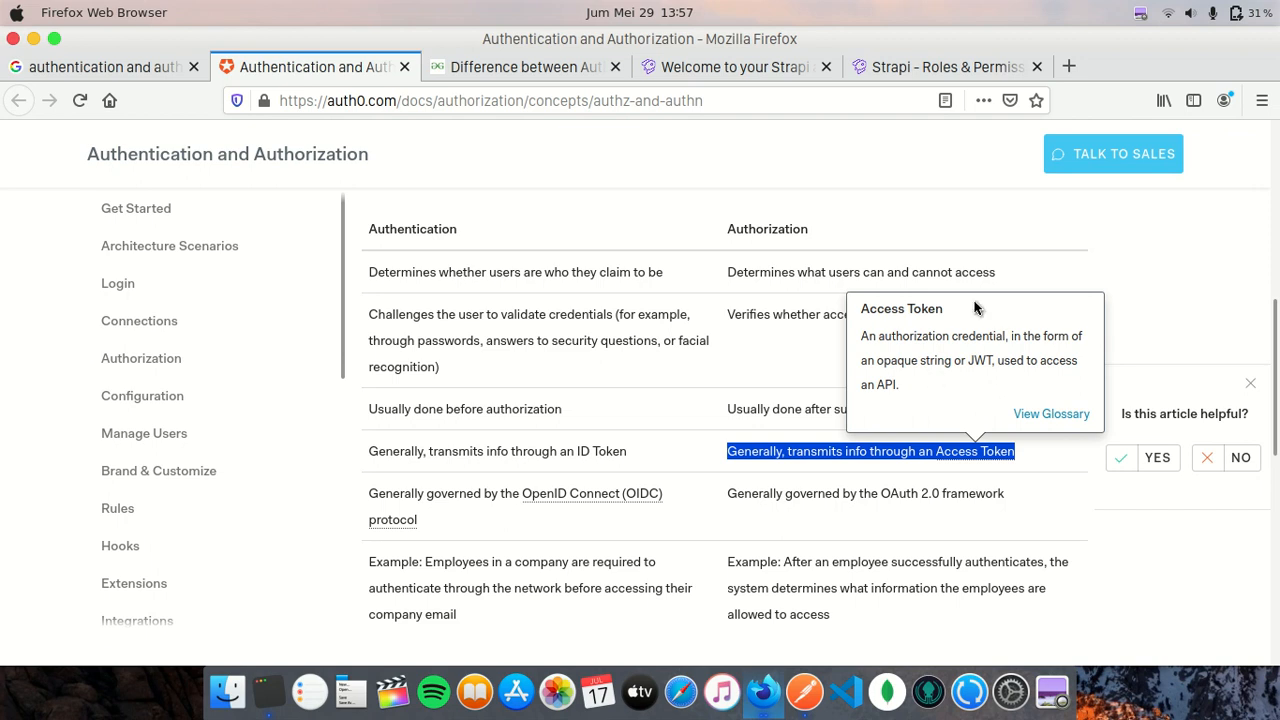
left_click(995, 233)
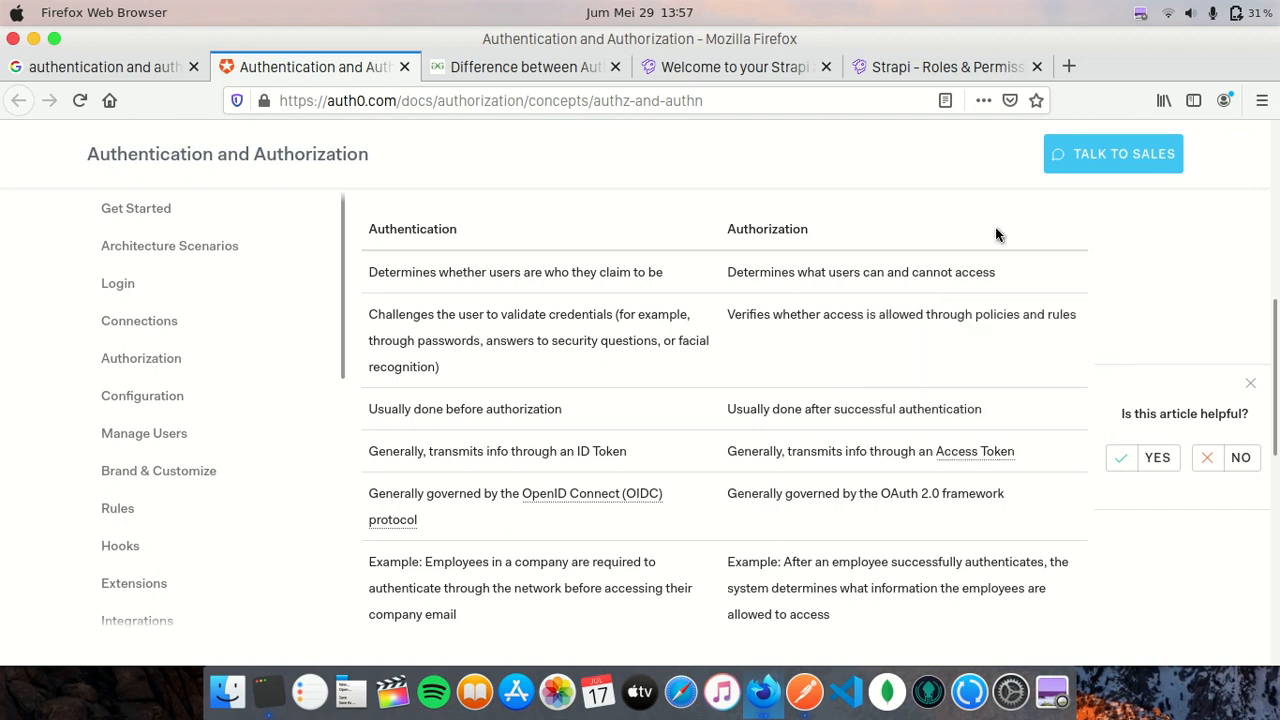
left_click(563, 70)
- Pass through Strapi's welcome and Roles & Permissions pages, then bring Postman to the front
left_click(725, 70)
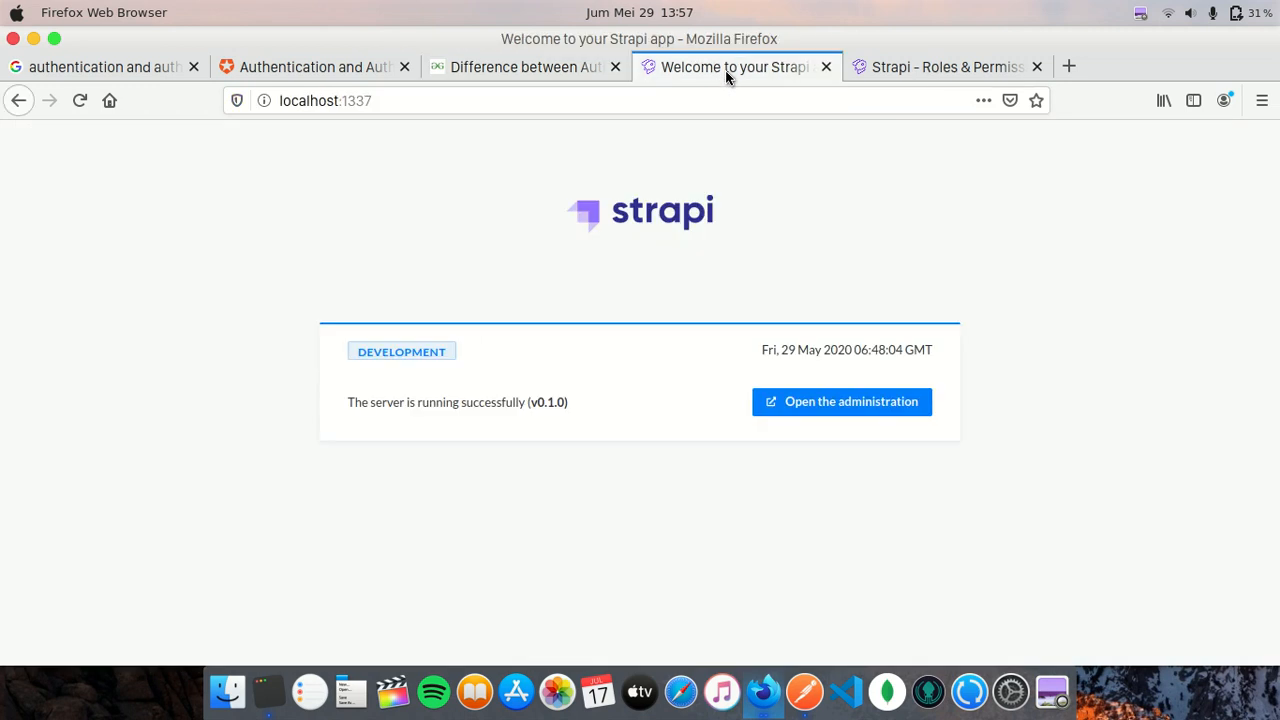
left_click(880, 68)
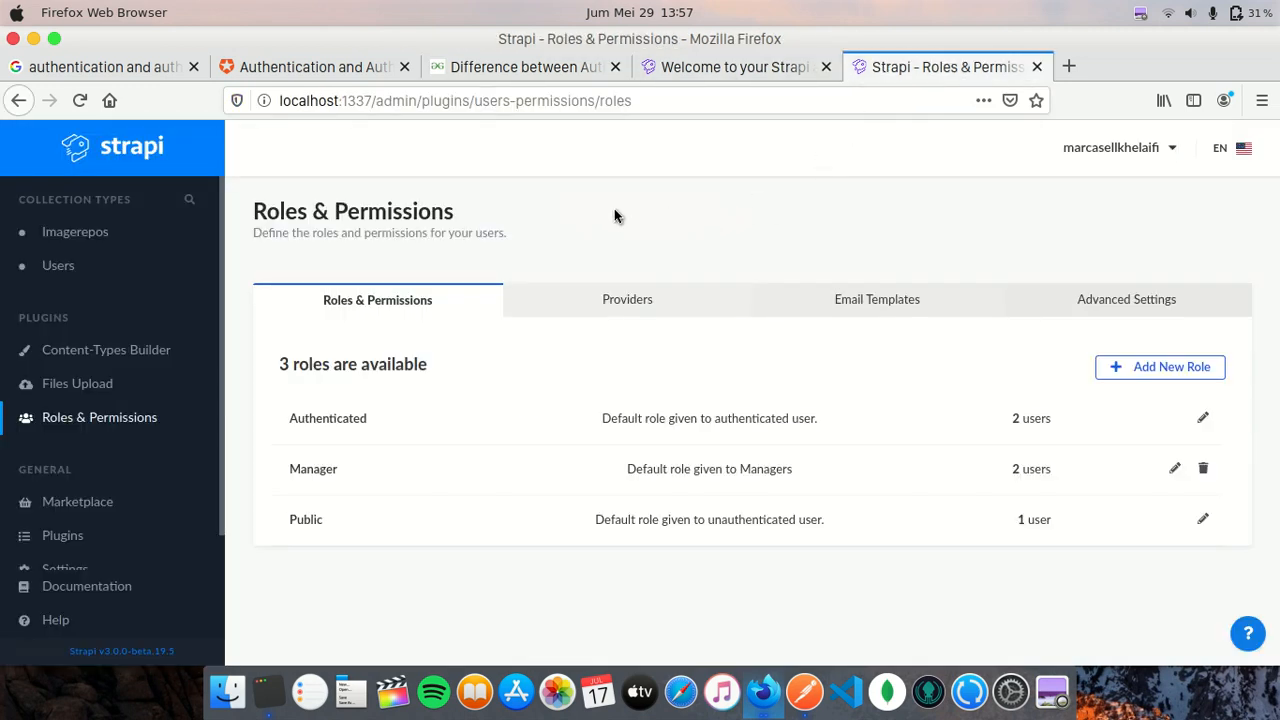
left_click(804, 692)
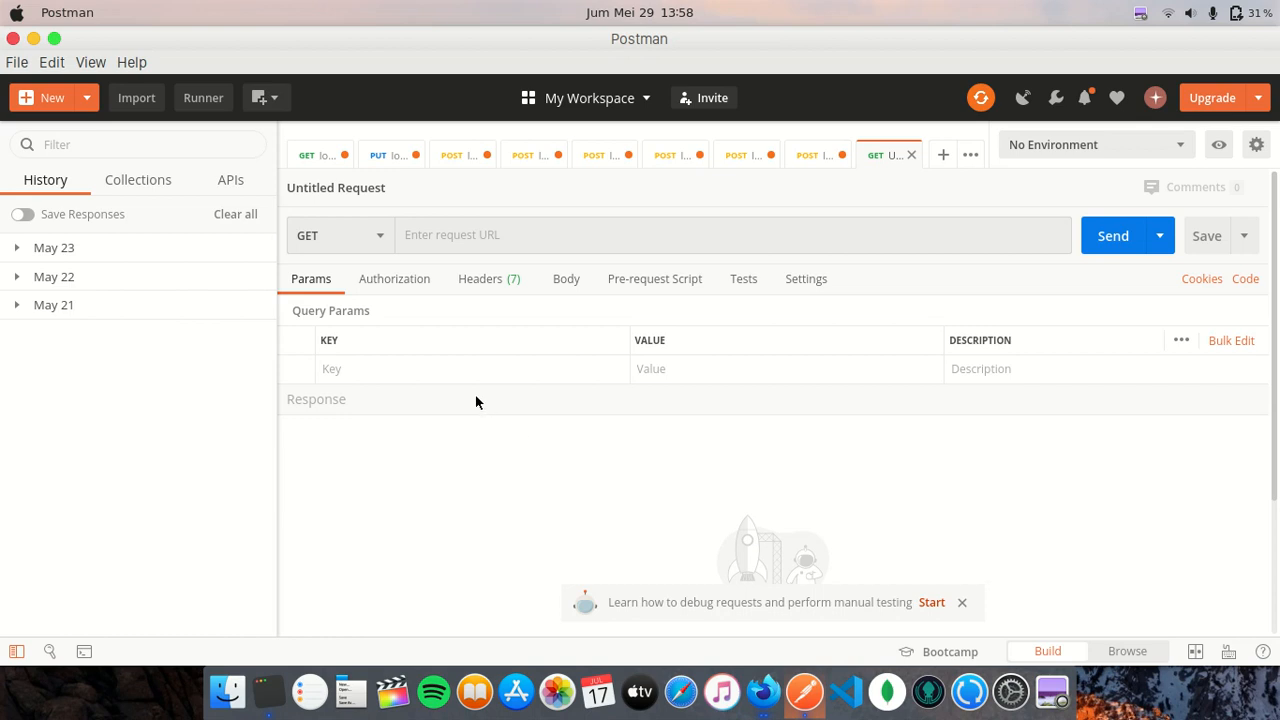
- Make the untitled request a POST to localhost:1337/Imagerepos
left_click(371, 240)
left_click(345, 303)
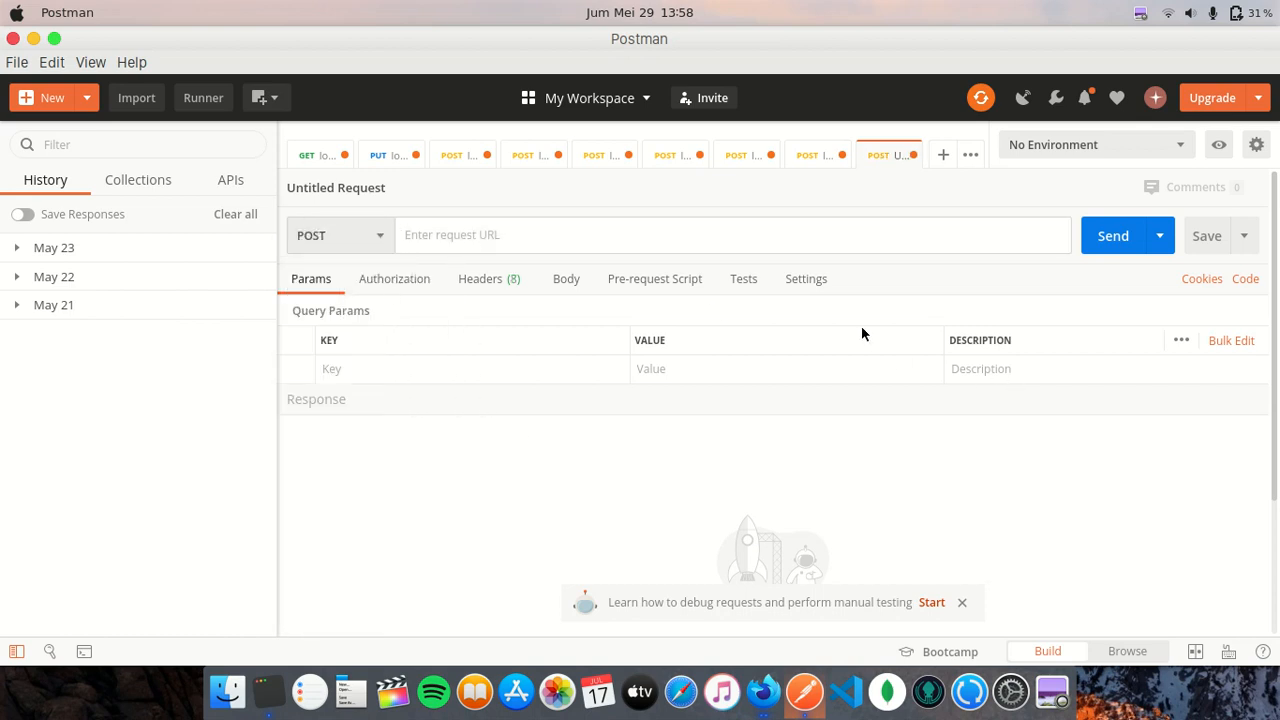
type("local")
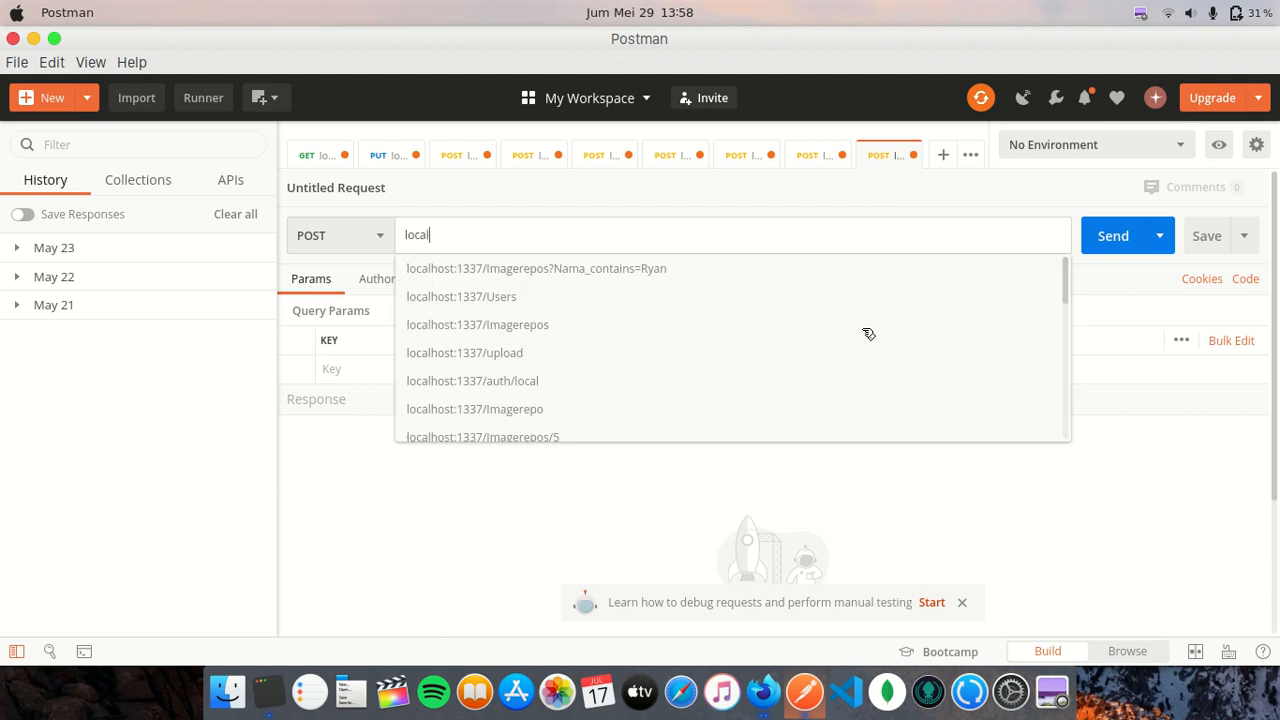
key("Down")
key("Down")
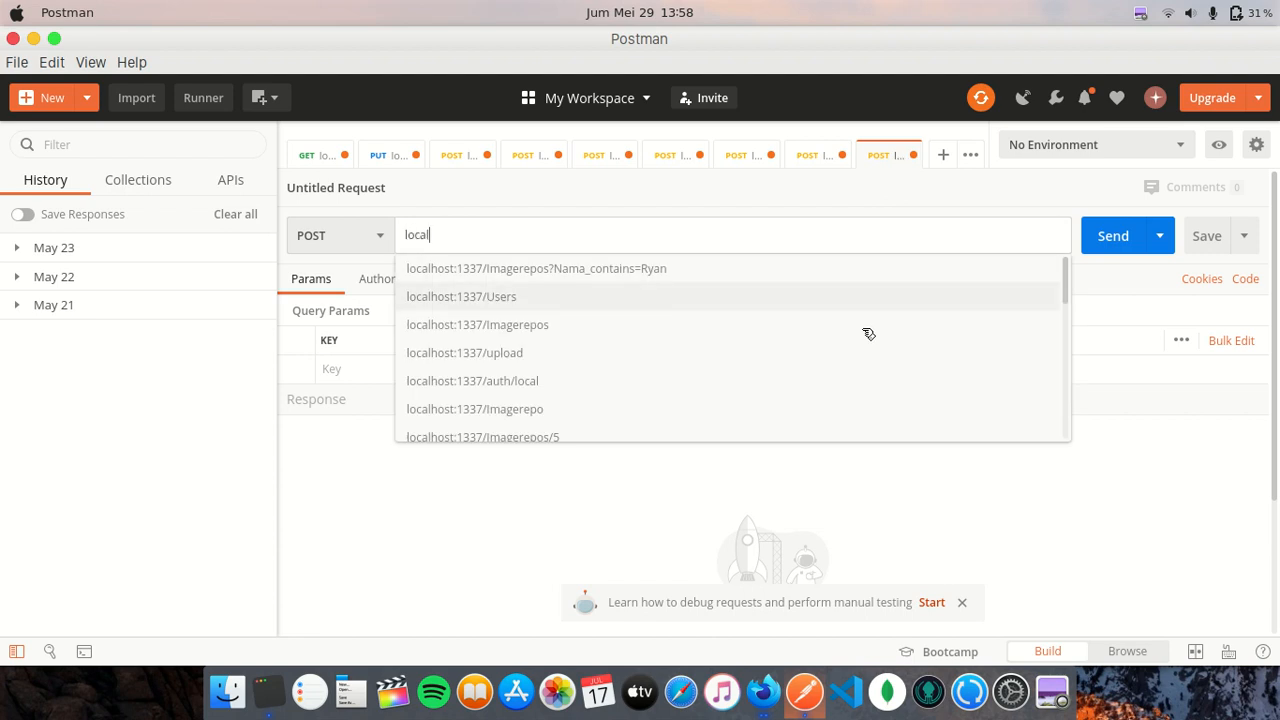
key("Return")
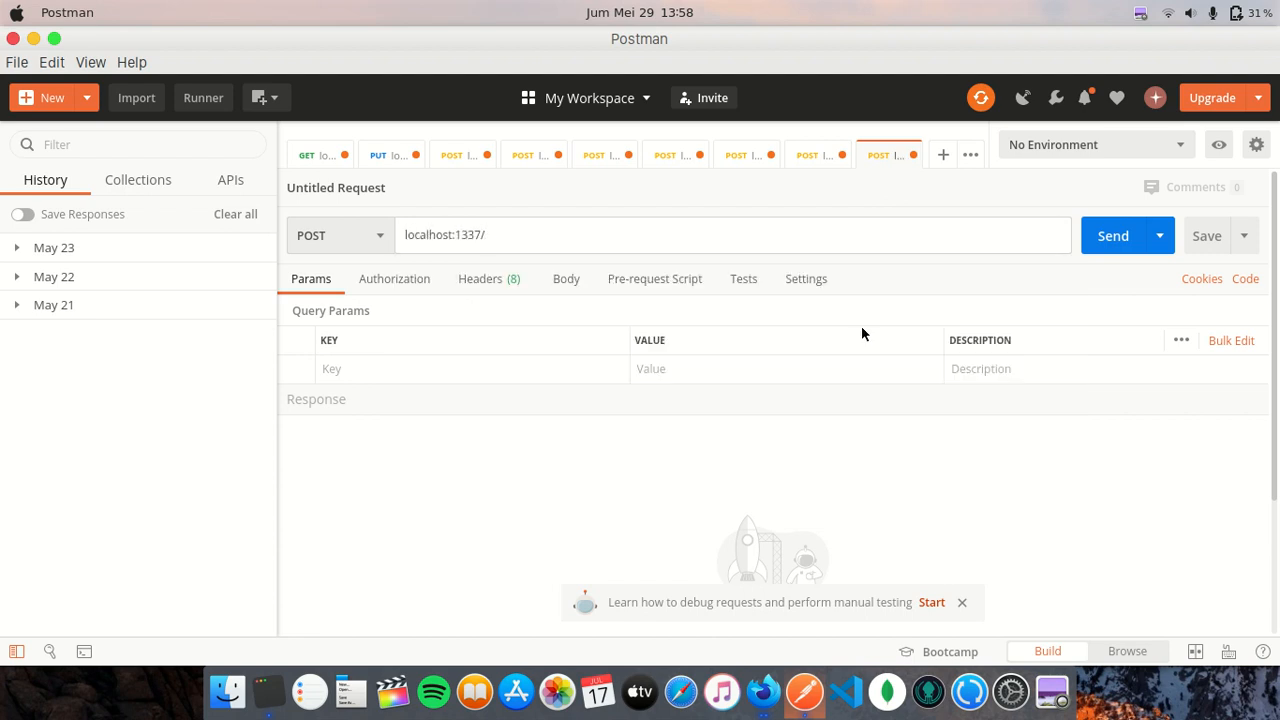
type("Imagerepos")
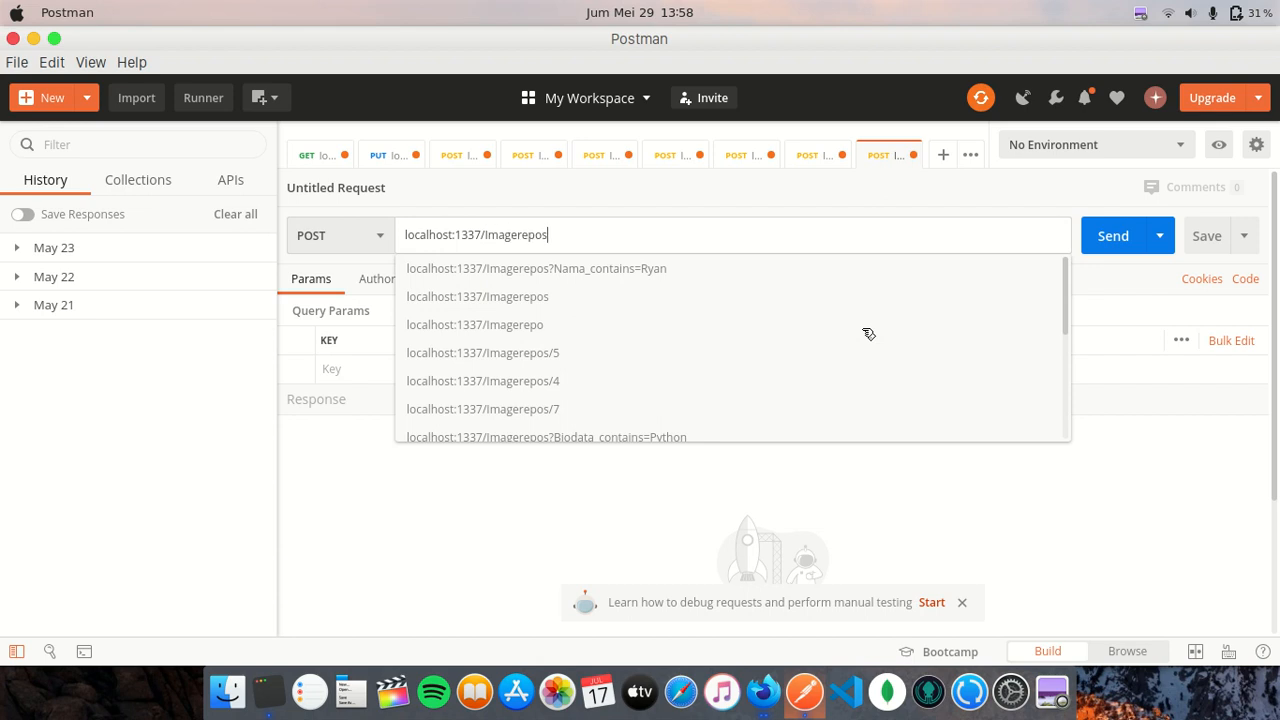
left_click(900, 481)
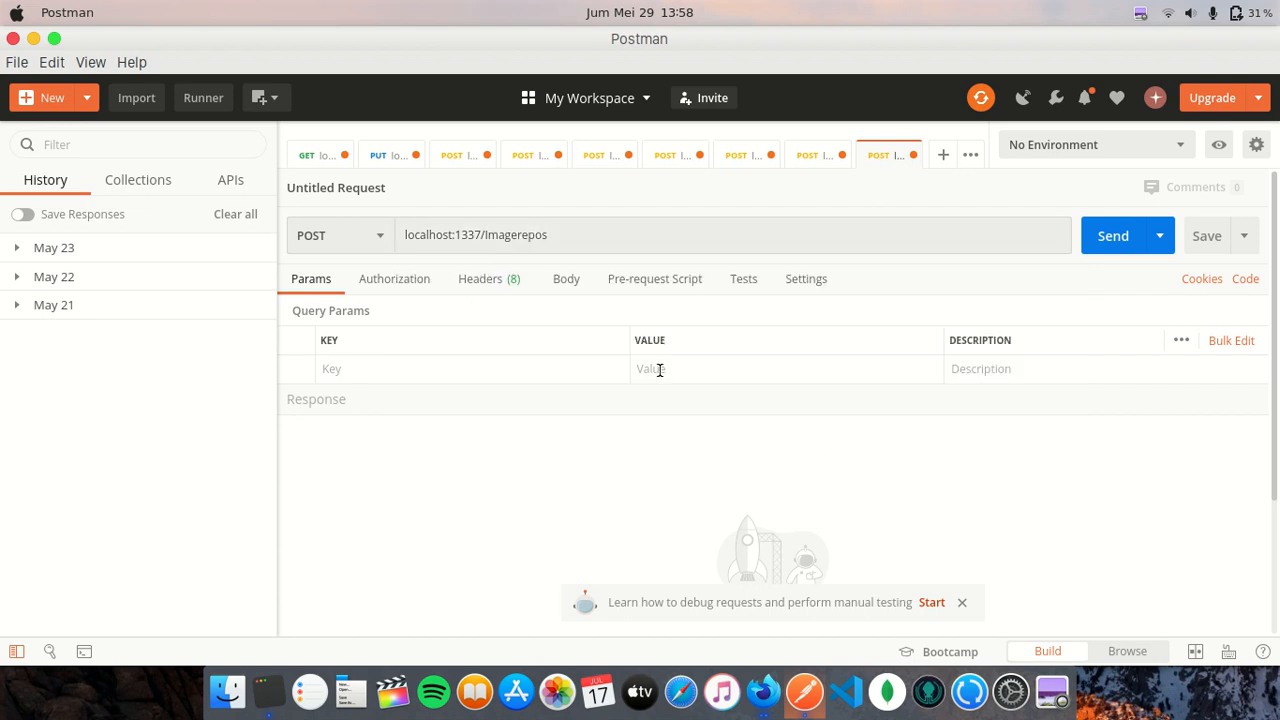
- Set a form-data body with a text key 'data' and a File-type key 'files.Foto'
left_click(566, 280)
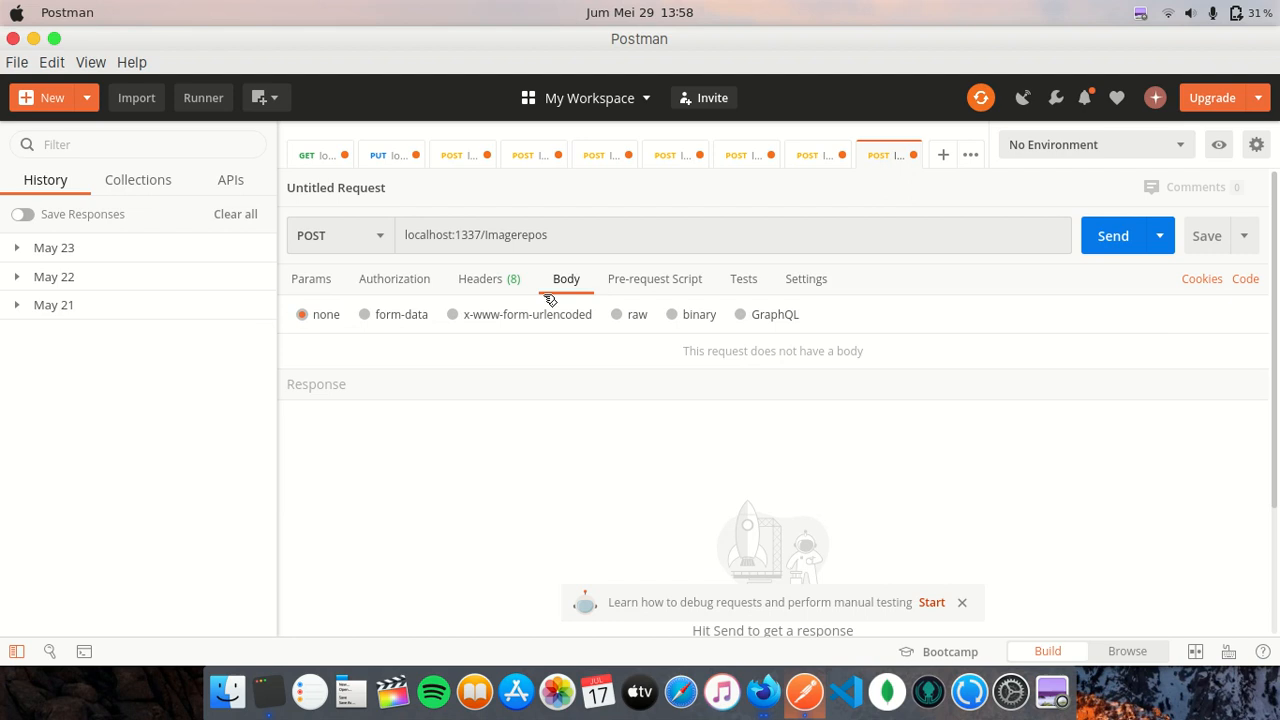
left_click(420, 315)
left_click(457, 379)
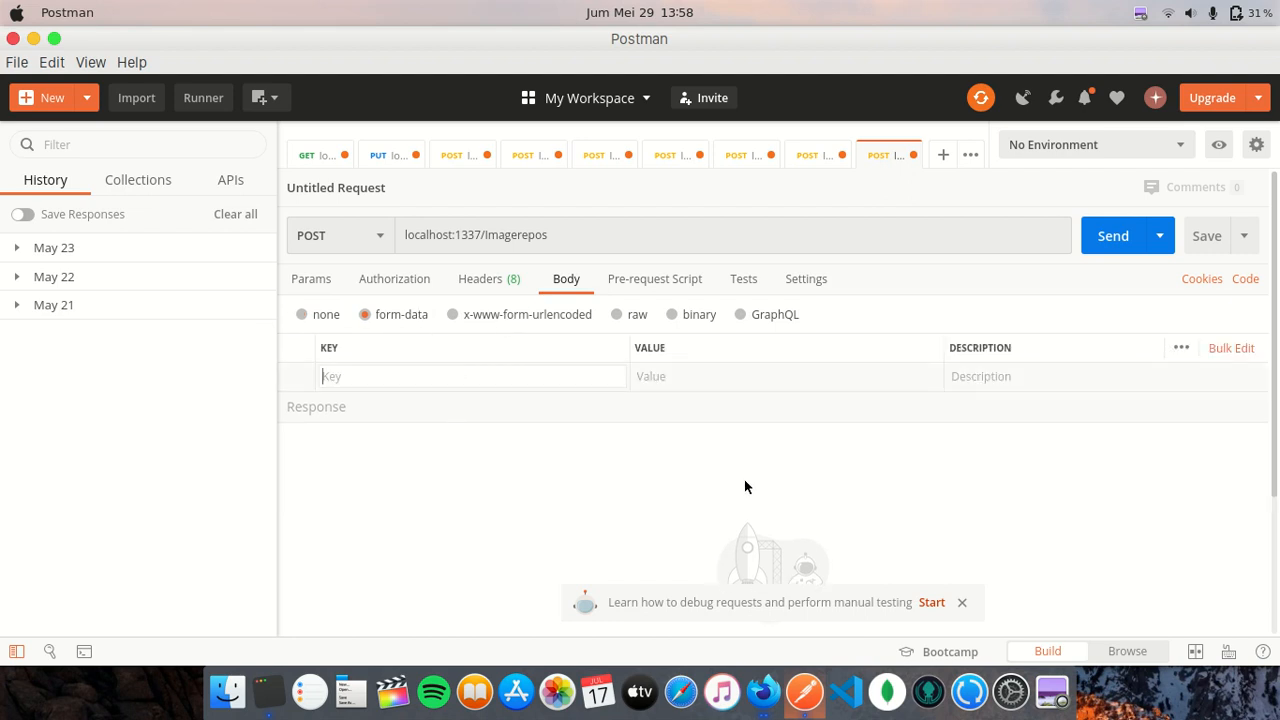
type("data")
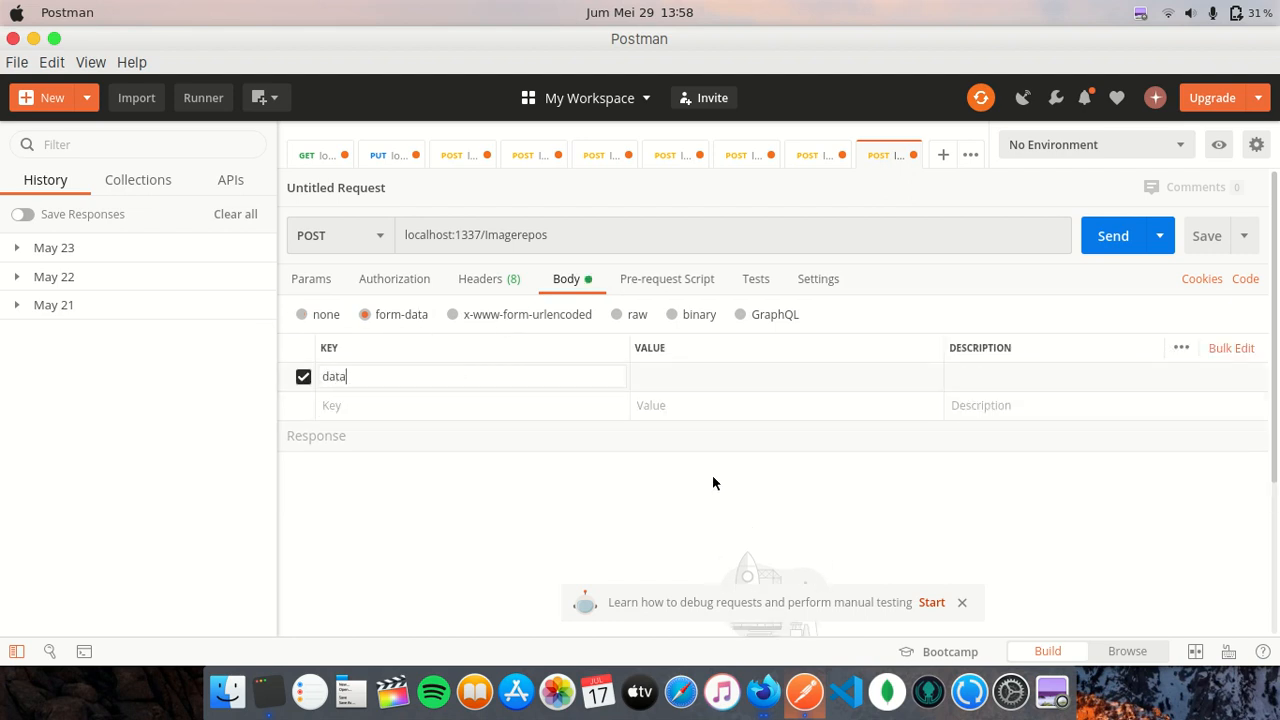
left_click(438, 408)
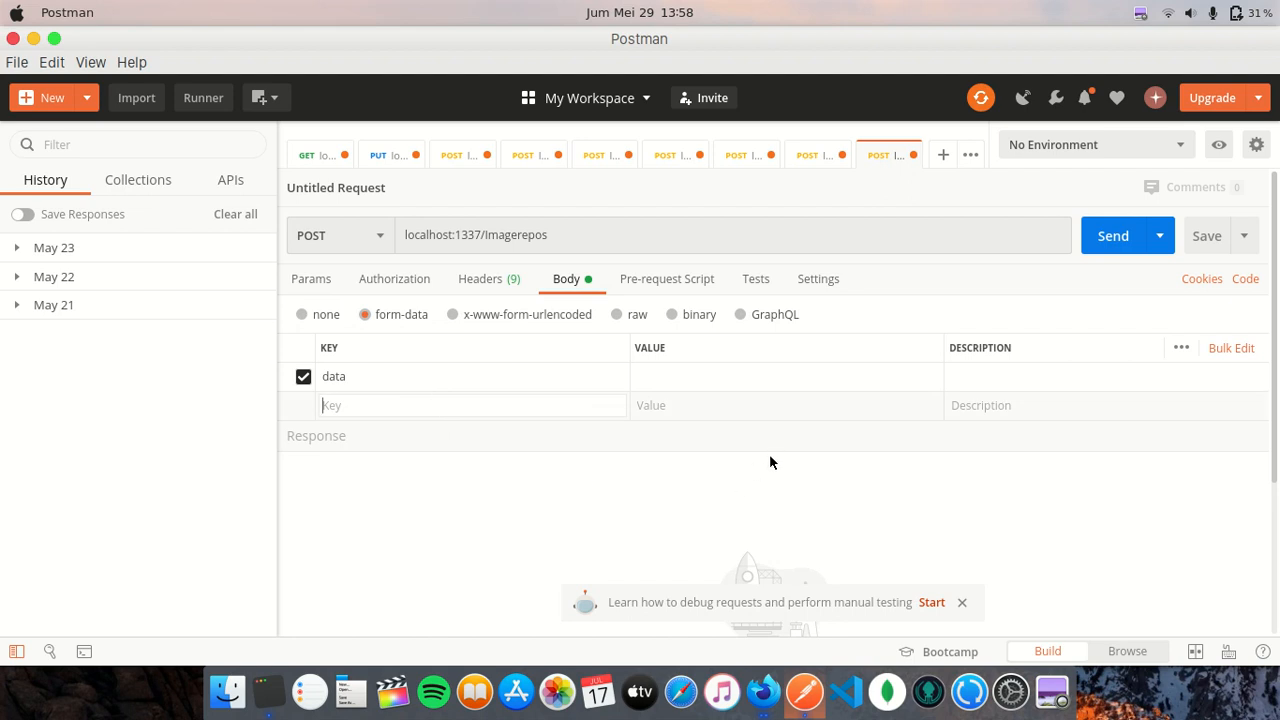
type("files.Foto")
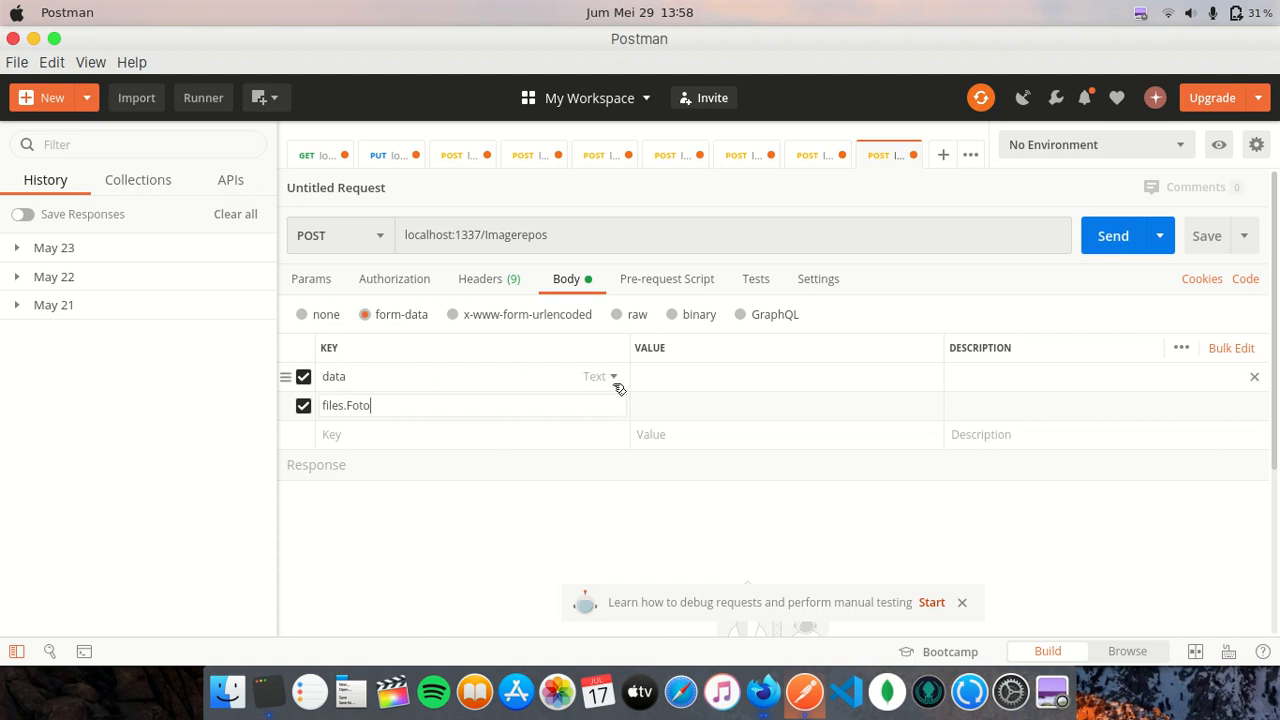
left_click(449, 381)
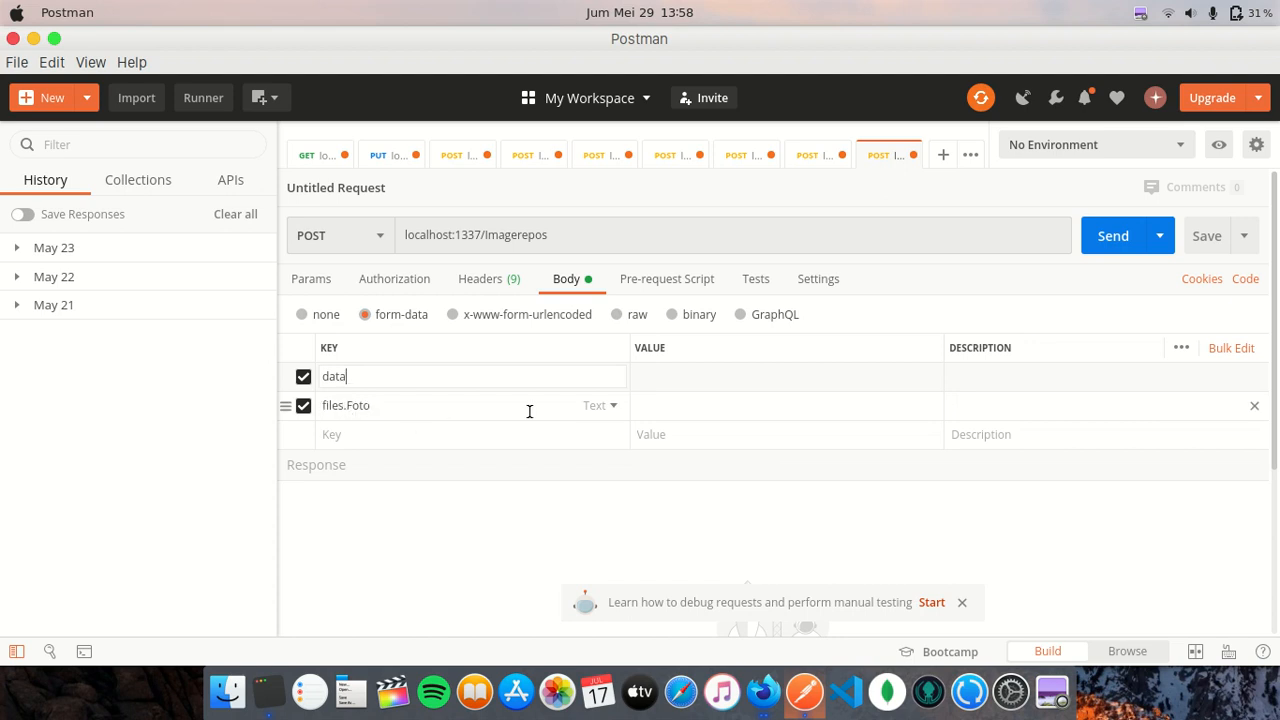
left_click(603, 405)
left_click(597, 467)
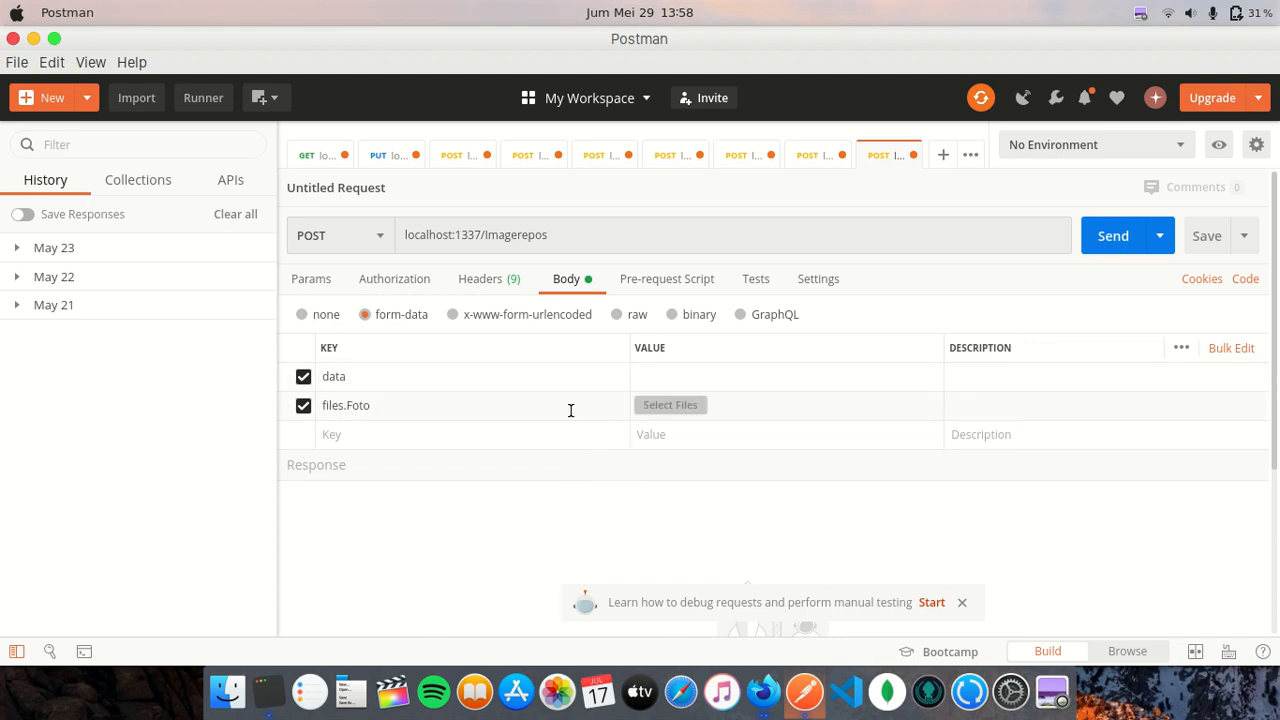
left_click(354, 376)
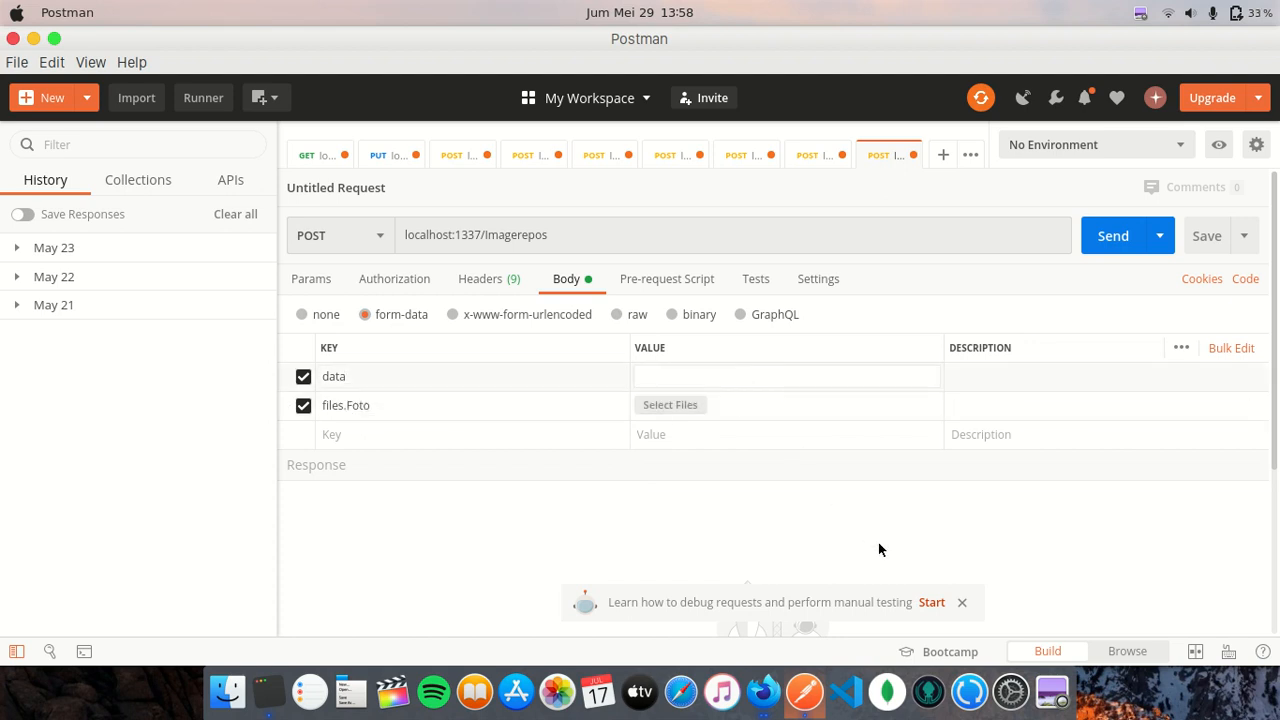
- Enter JSON for data: the person's name as Nama and Biodata 'Hi, I created Ruby and I love programming'
type("{ \"Nama")
type("\" : \"Matsumoto")
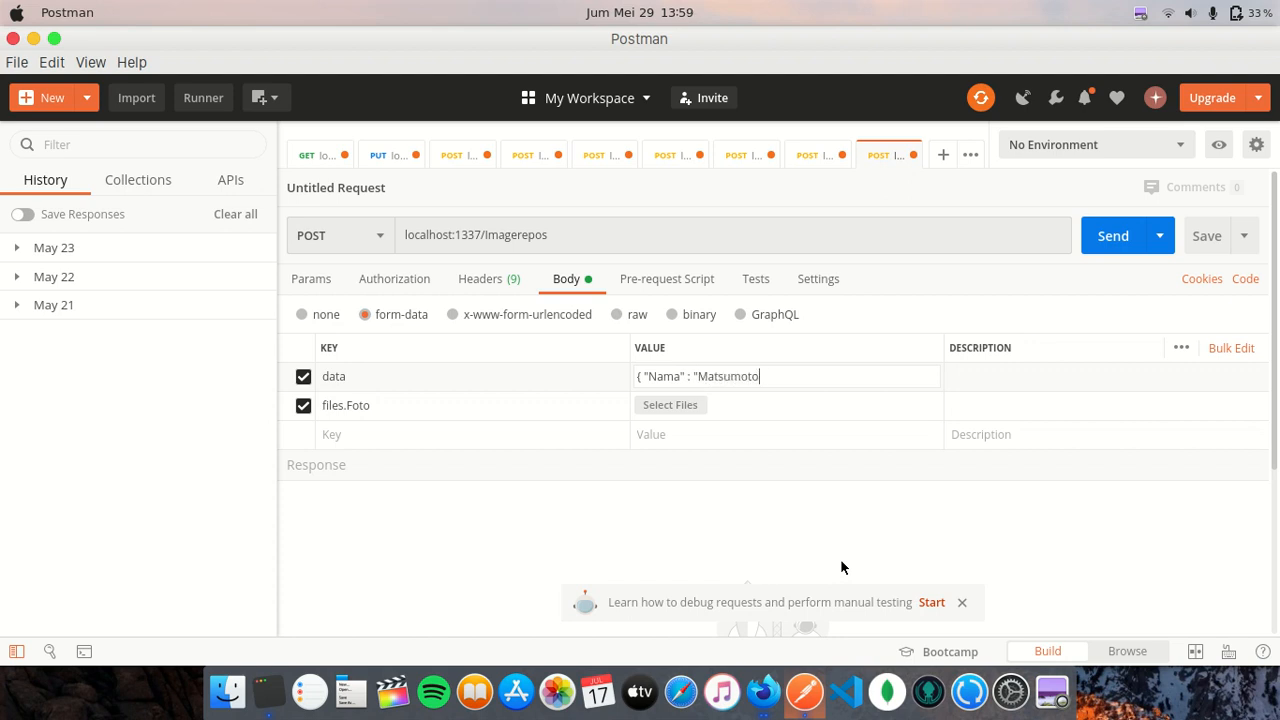
type("\"")
key("BackSpace")
type(", \"Biodata\" : \"Hi, I created Ruby ")
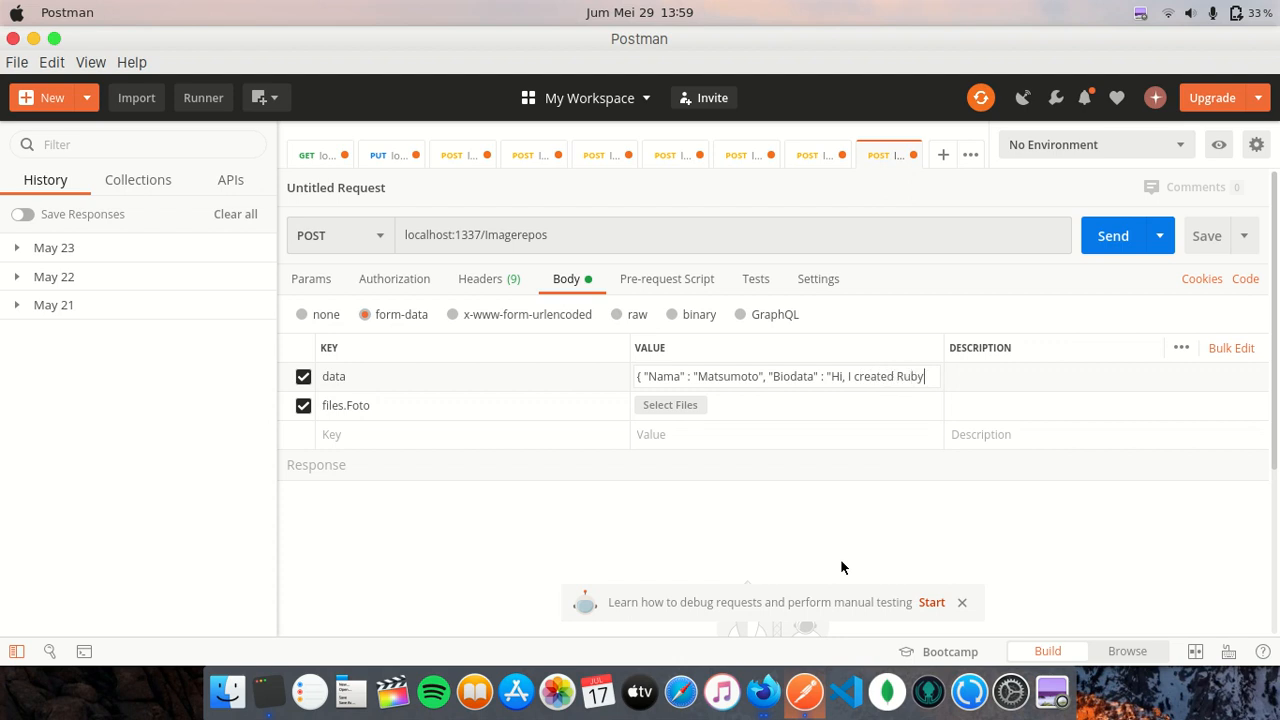
type("and I love programming")
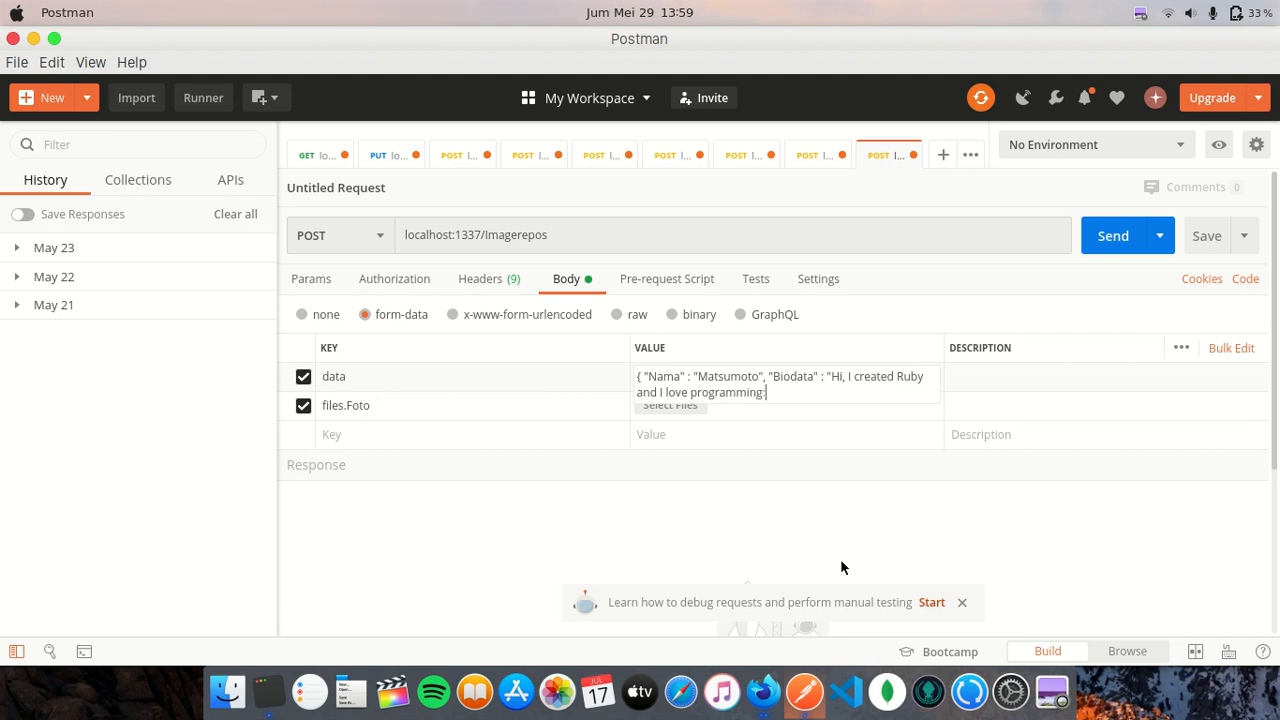
type("\" }")
left_click(784, 476)
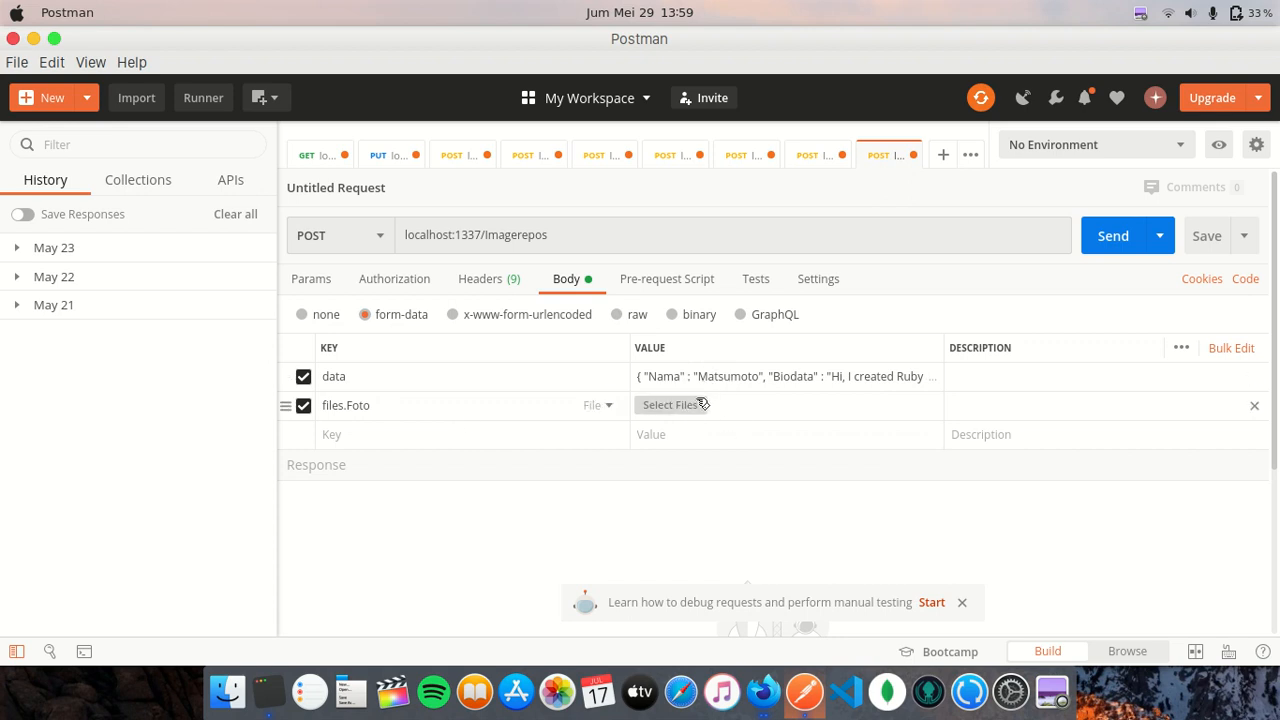
- Open the file chooser for the files.Foto field
left_click(1138, 16)
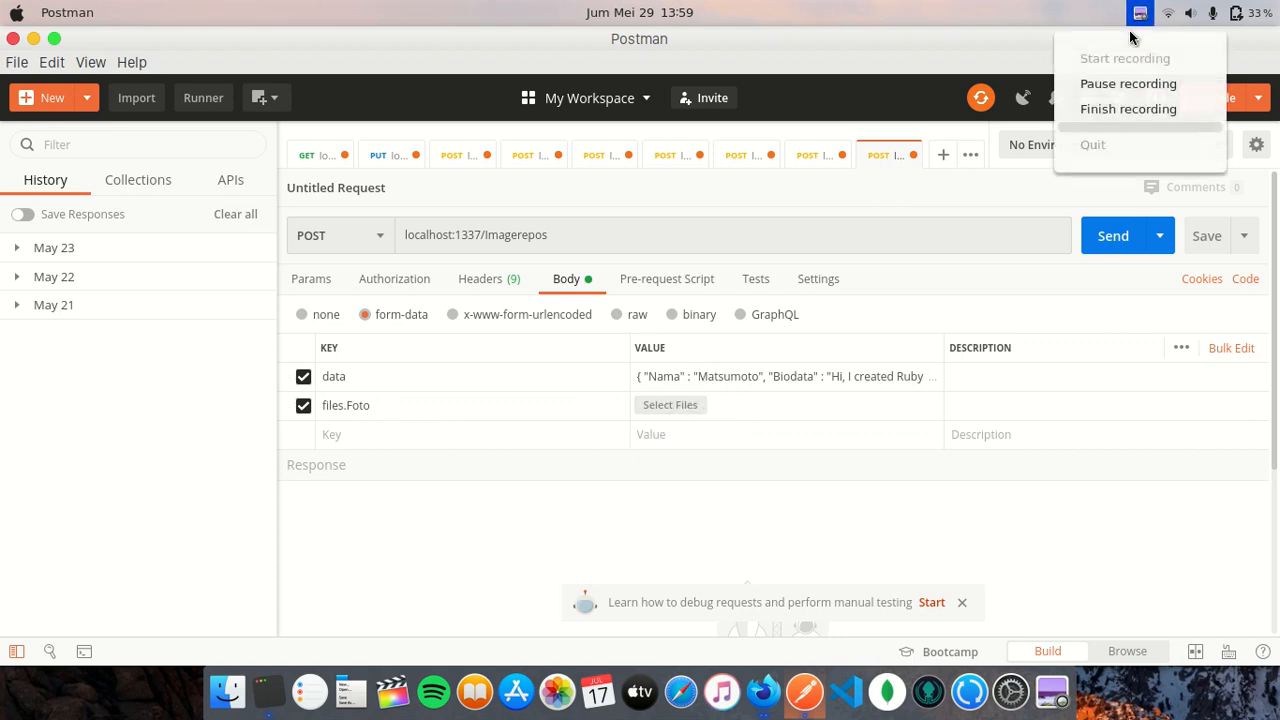
left_click(1128, 84)
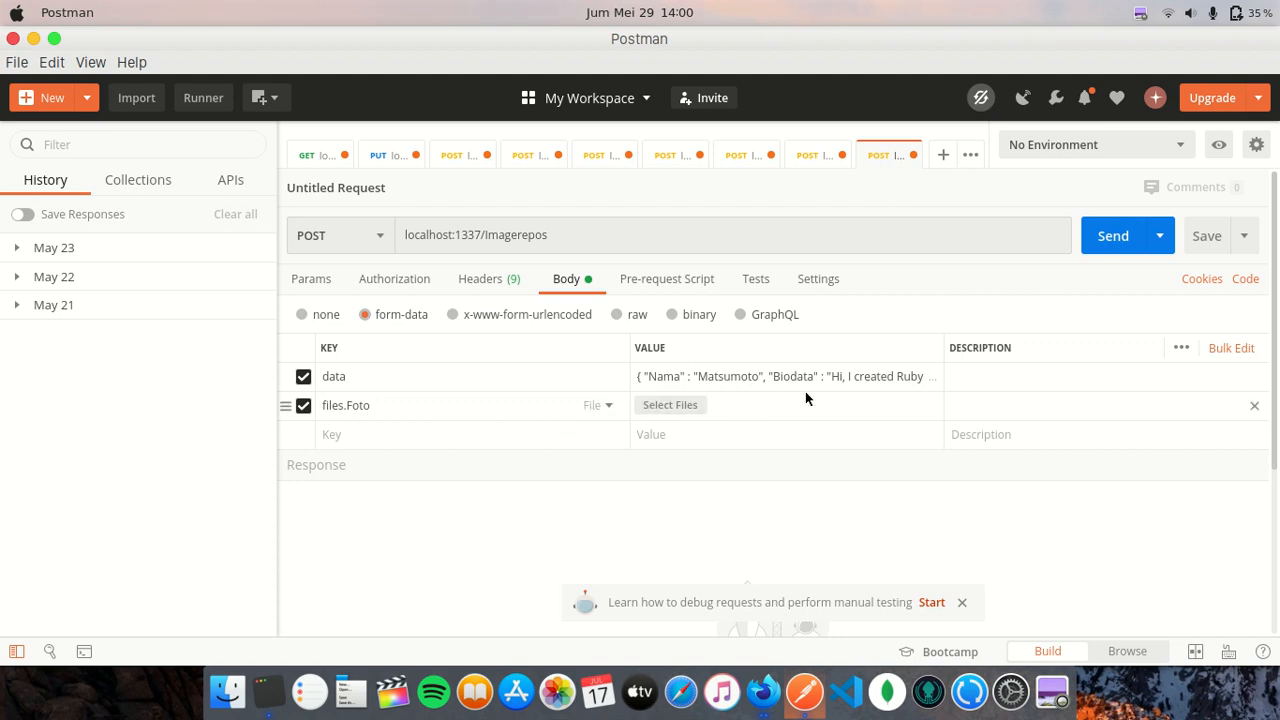
left_click(697, 407)
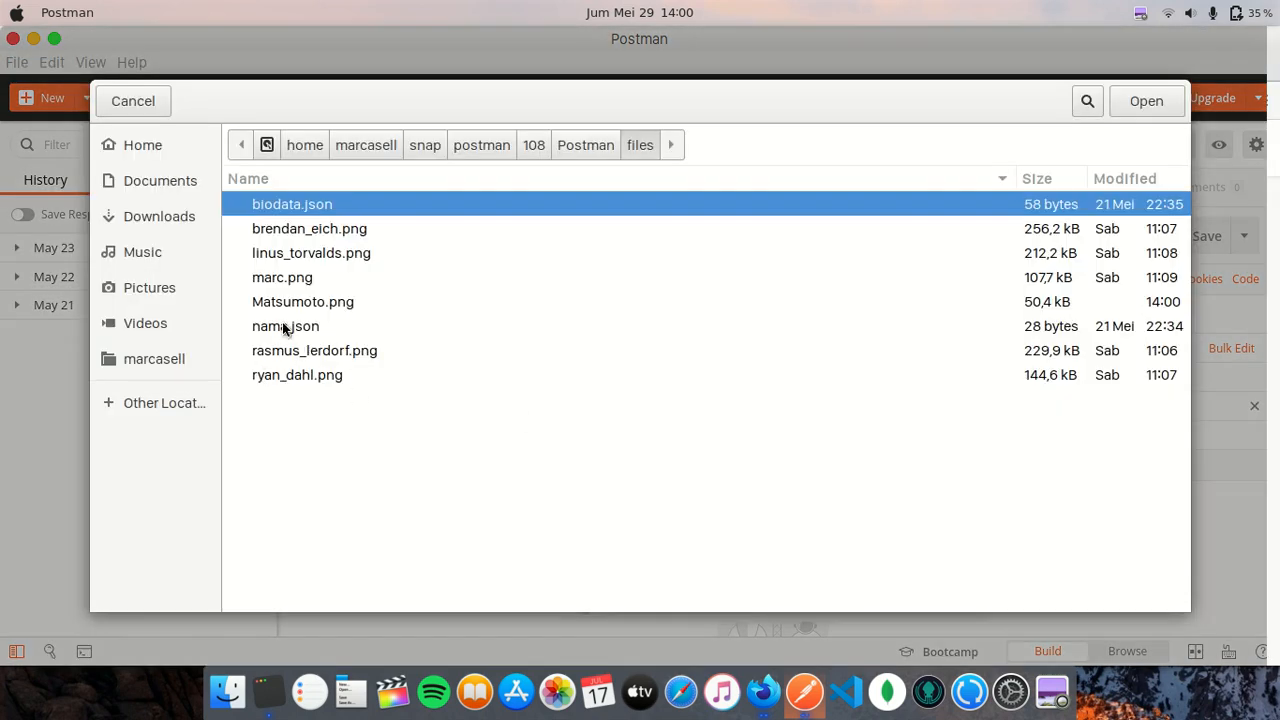
- Attach the PNG portrait to files.Foto and bring the Strapi browser window forward
left_click(305, 303)
left_click(1132, 99)
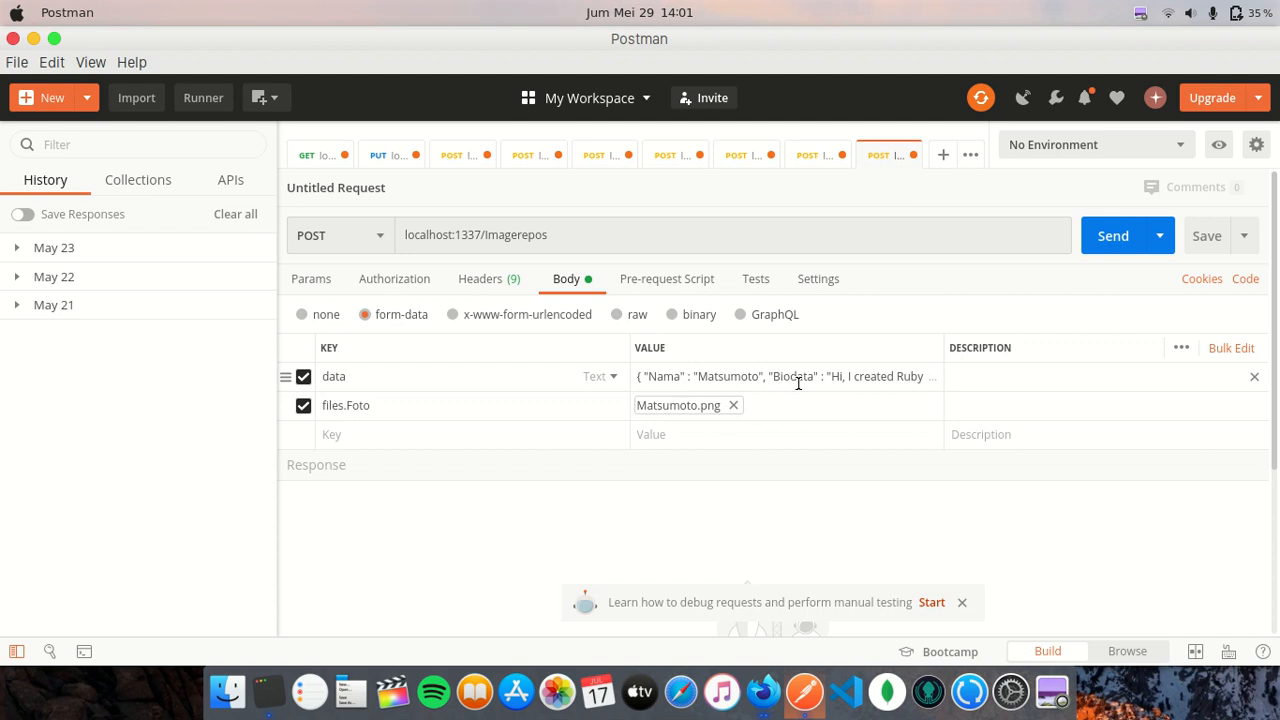
right_click(768, 680)
left_click(768, 680)
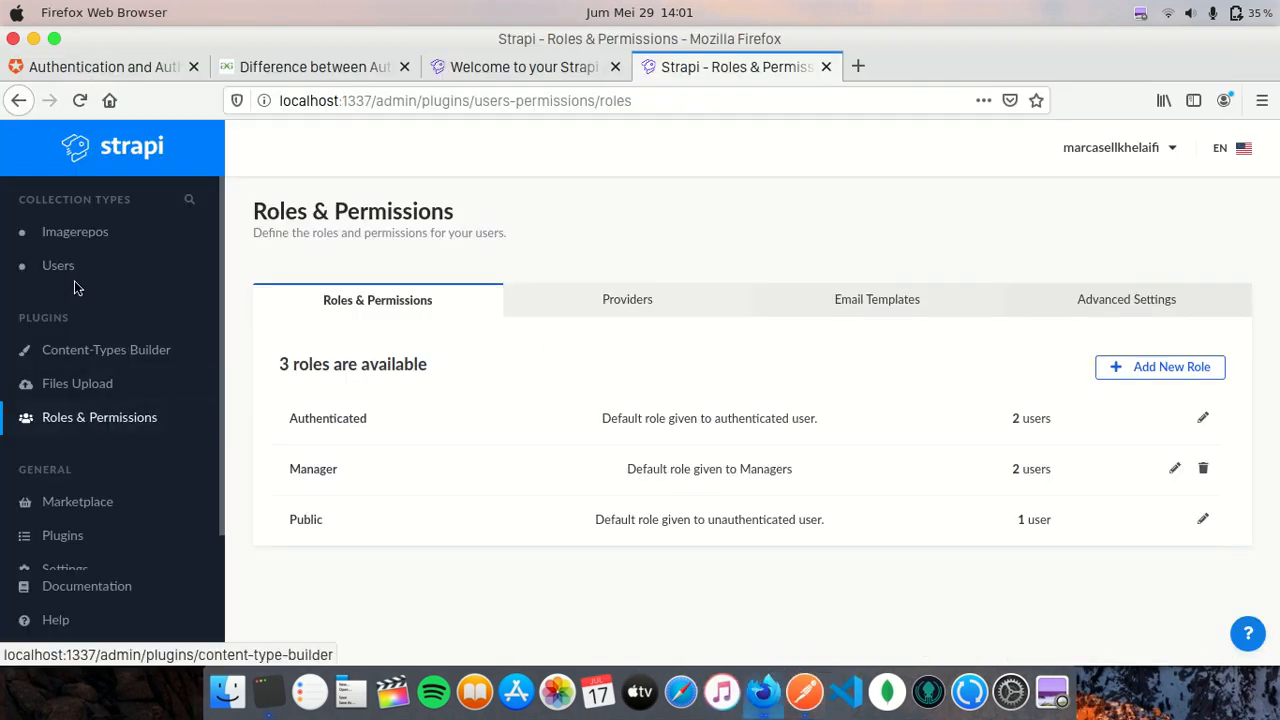
- Inspect Imagerepo entry 11's Foto, Nama and Biodata fields, then return to Postman
left_click(40, 233)
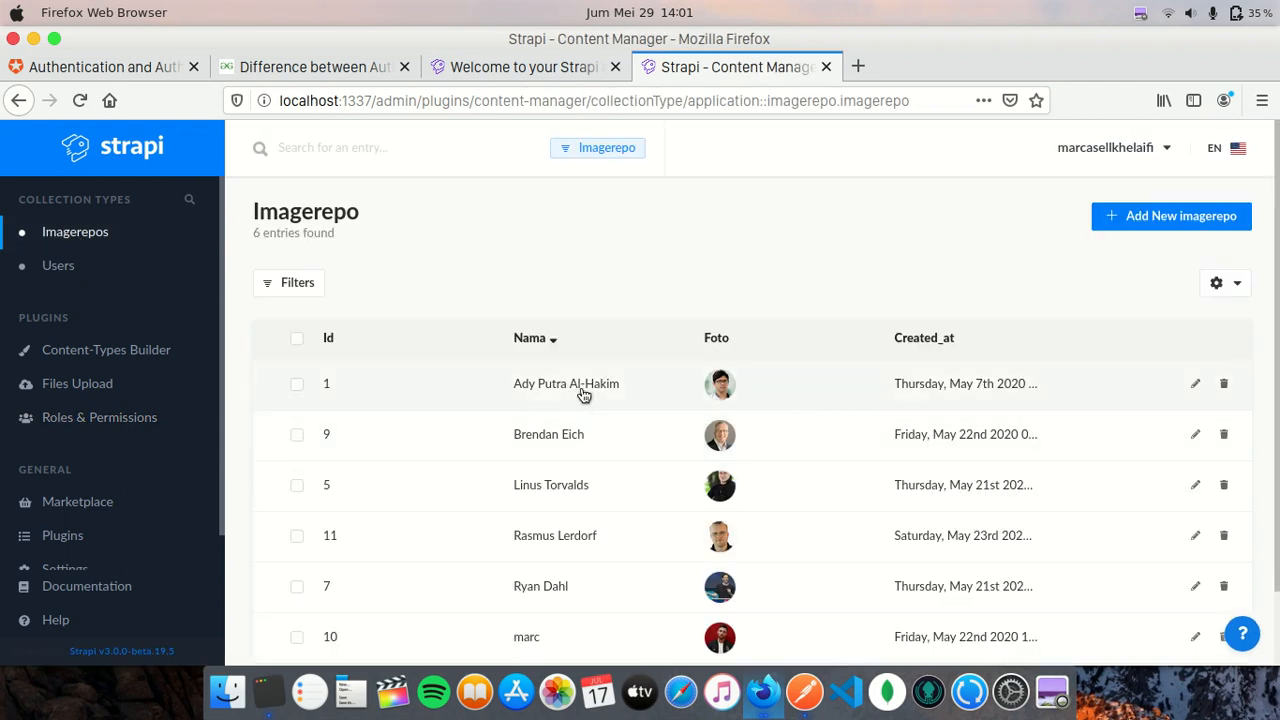
scroll(590, 404, "down", 2)
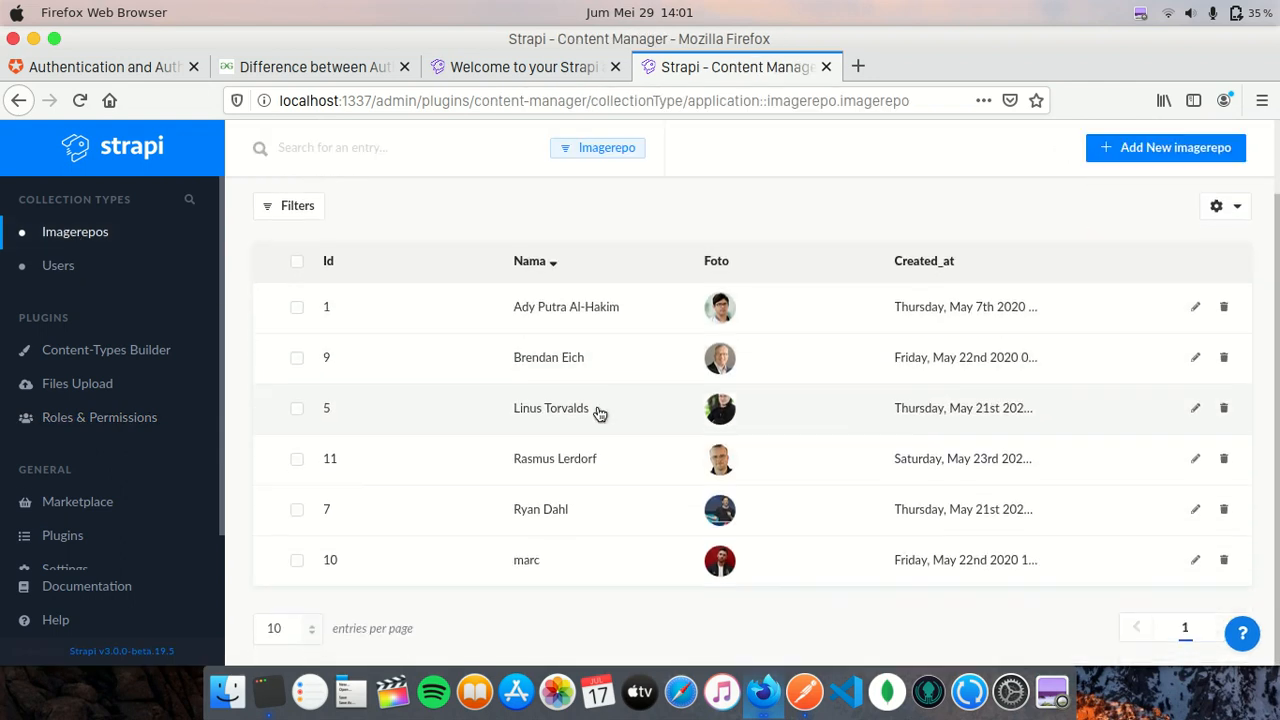
left_click(563, 457)
scroll(794, 432, "down", 5)
scroll(793, 430, "up", 2)
scroll(793, 428, "up", 3)
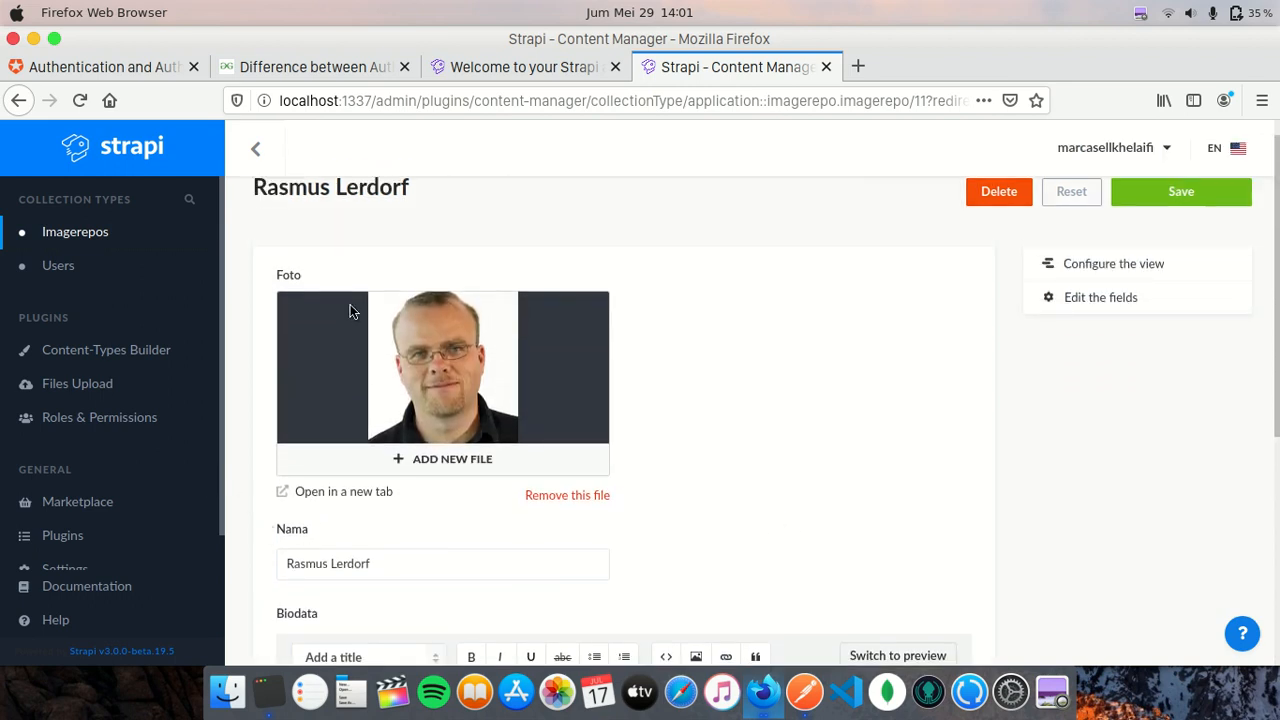
left_click(806, 692)
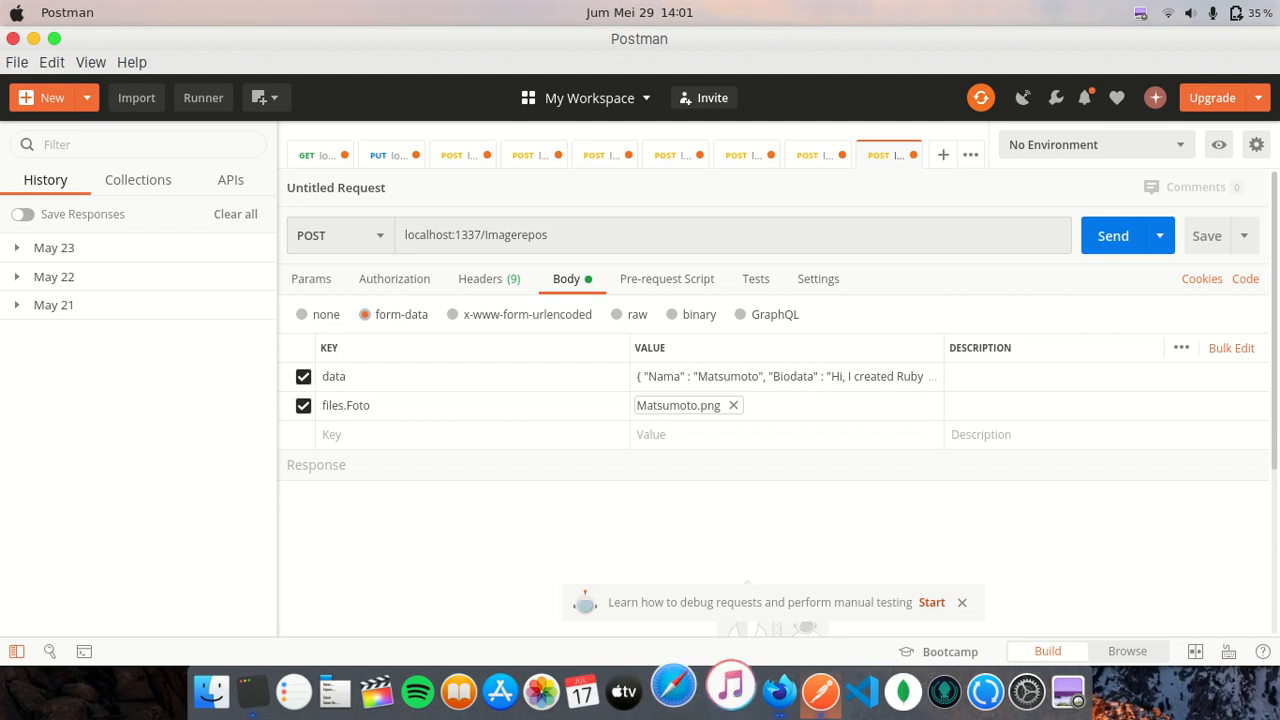
- Check Strapi's Imagerepo entries and Roles & Permissions page, then switch back to Postman
left_click(764, 690)
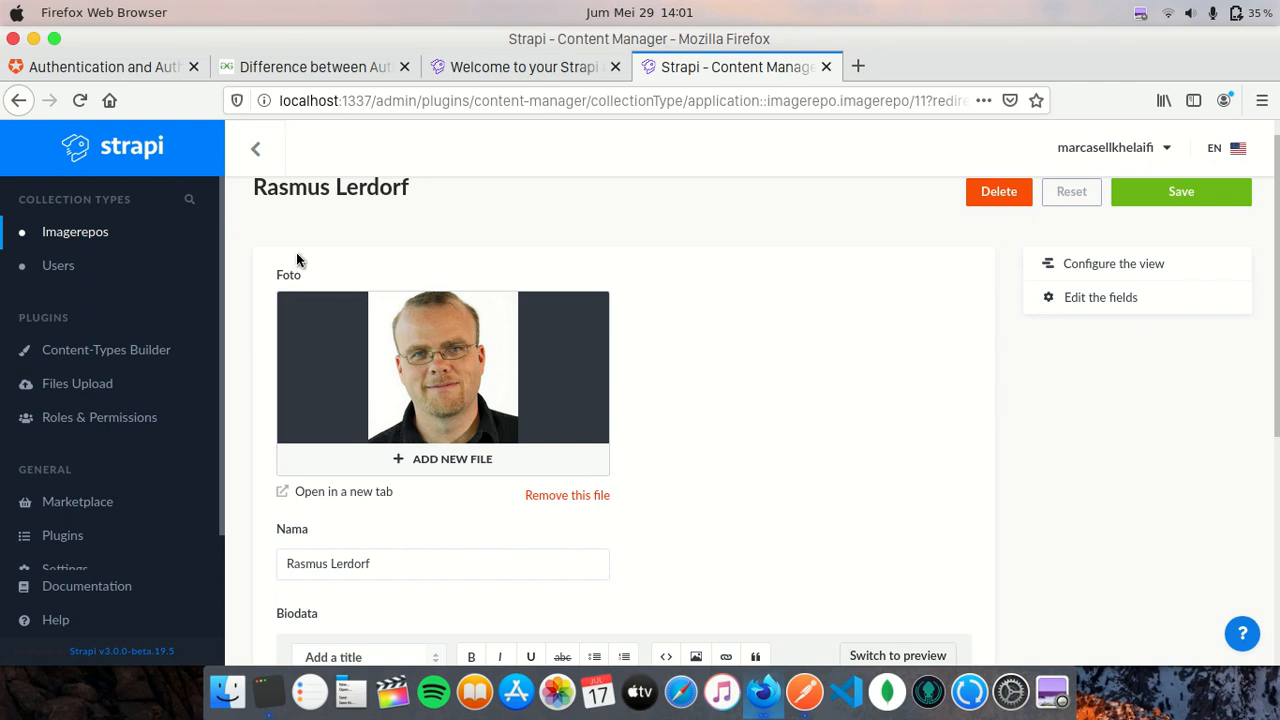
left_click(805, 692)
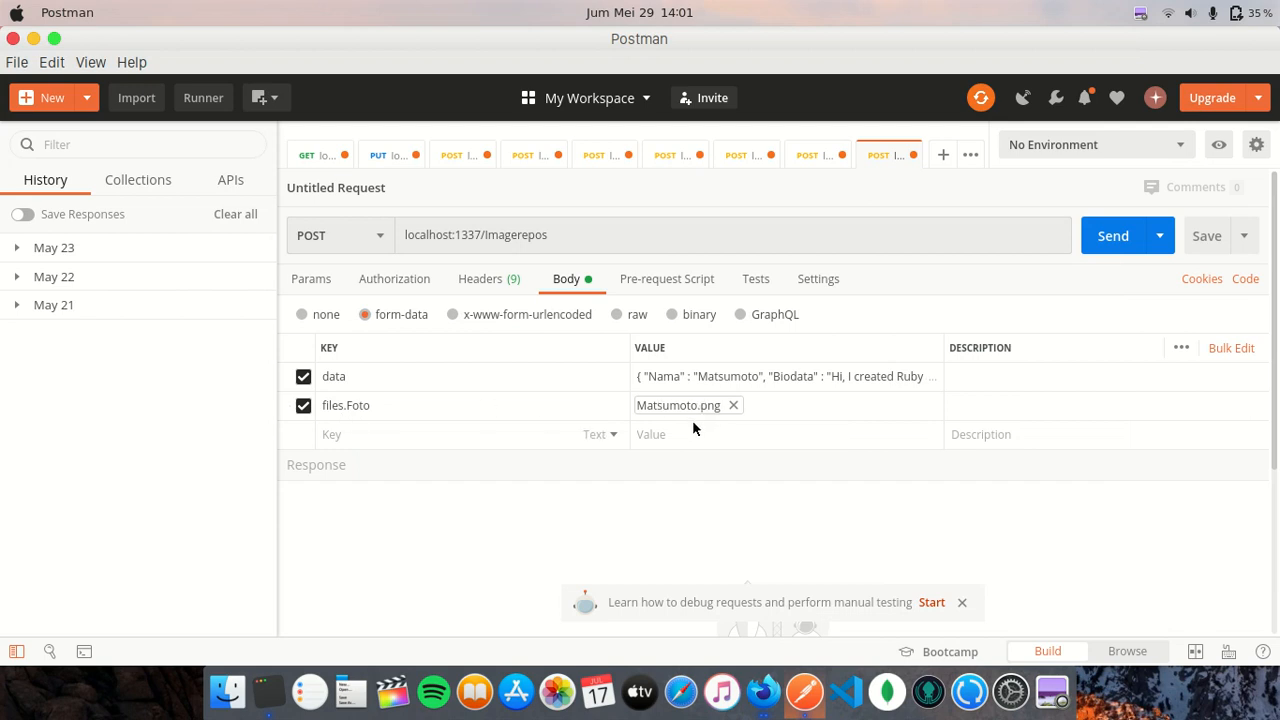
left_click(760, 697)
left_click(254, 149)
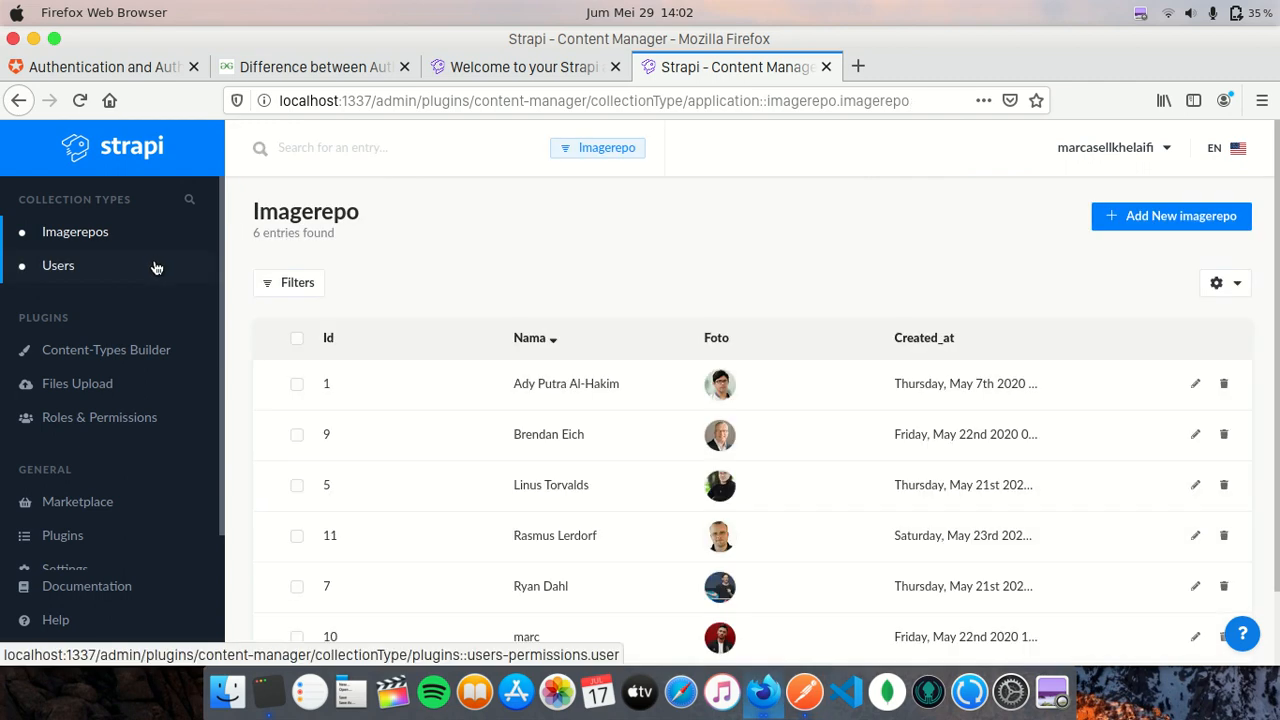
left_click(131, 417)
key("super+Tab")
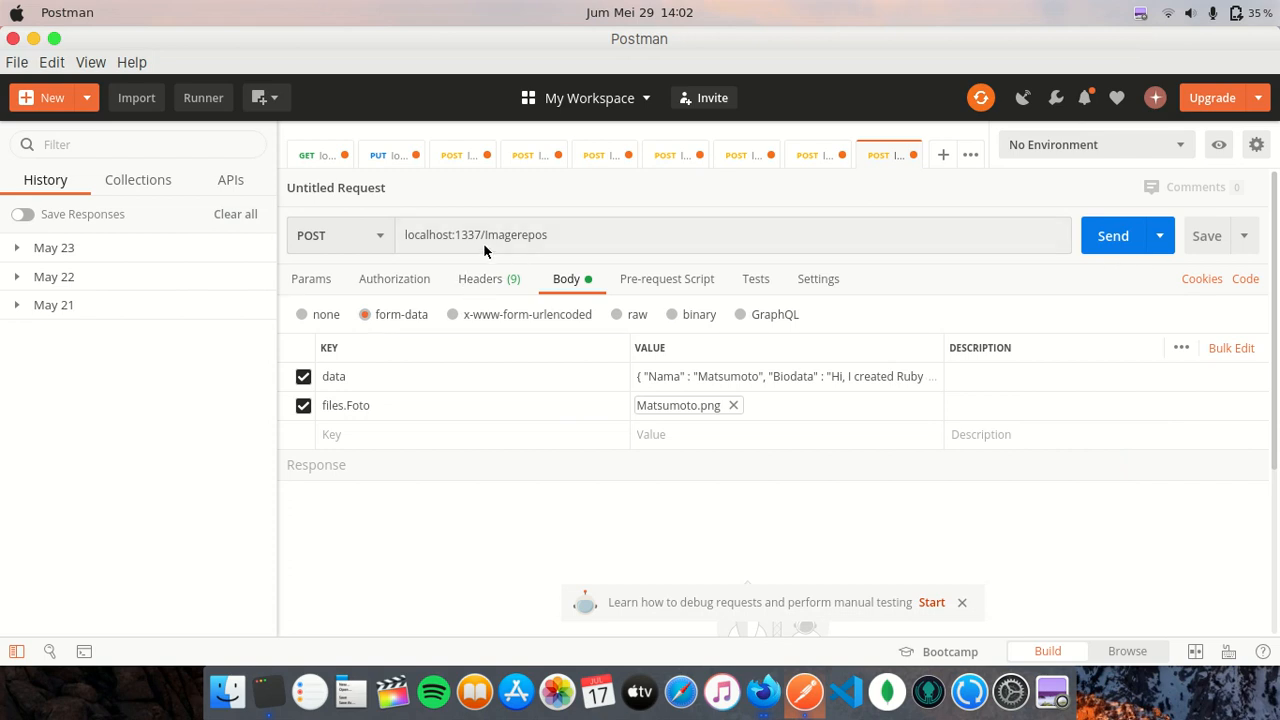
- Sort the six Imagerepo entries by Id, then return to the Postman request
left_click(764, 690)
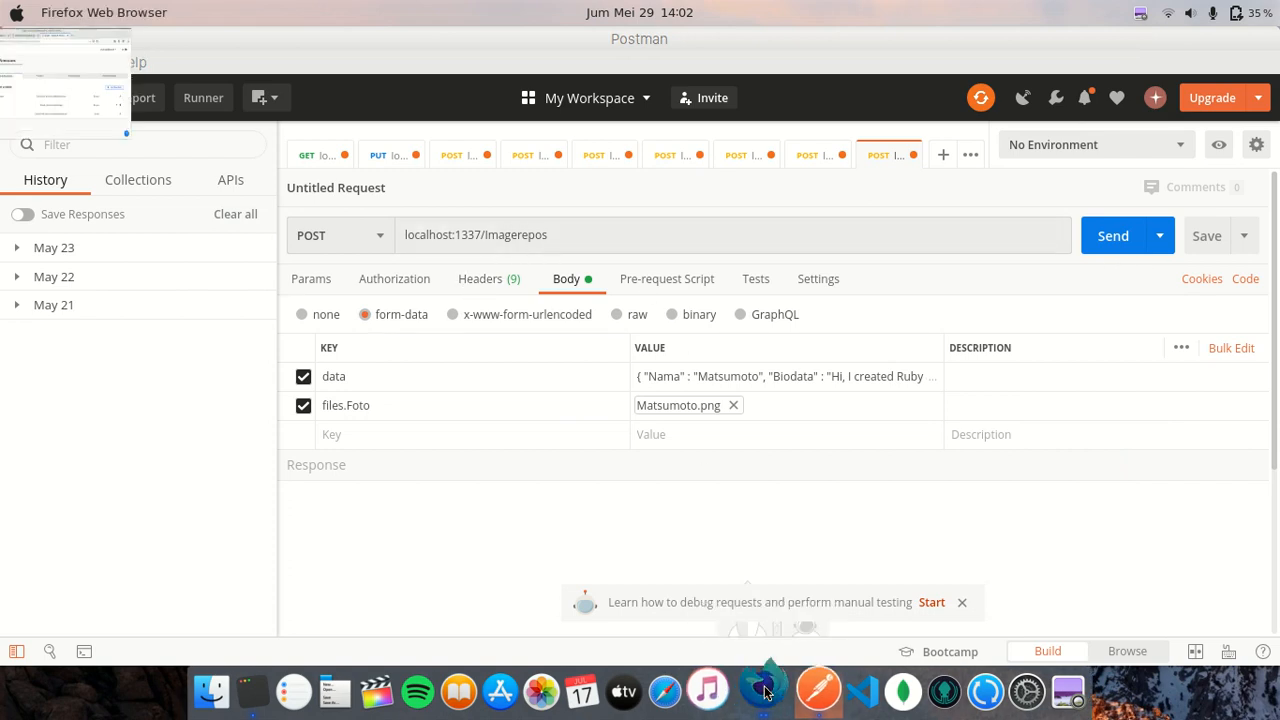
scroll(609, 408, "down", 2)
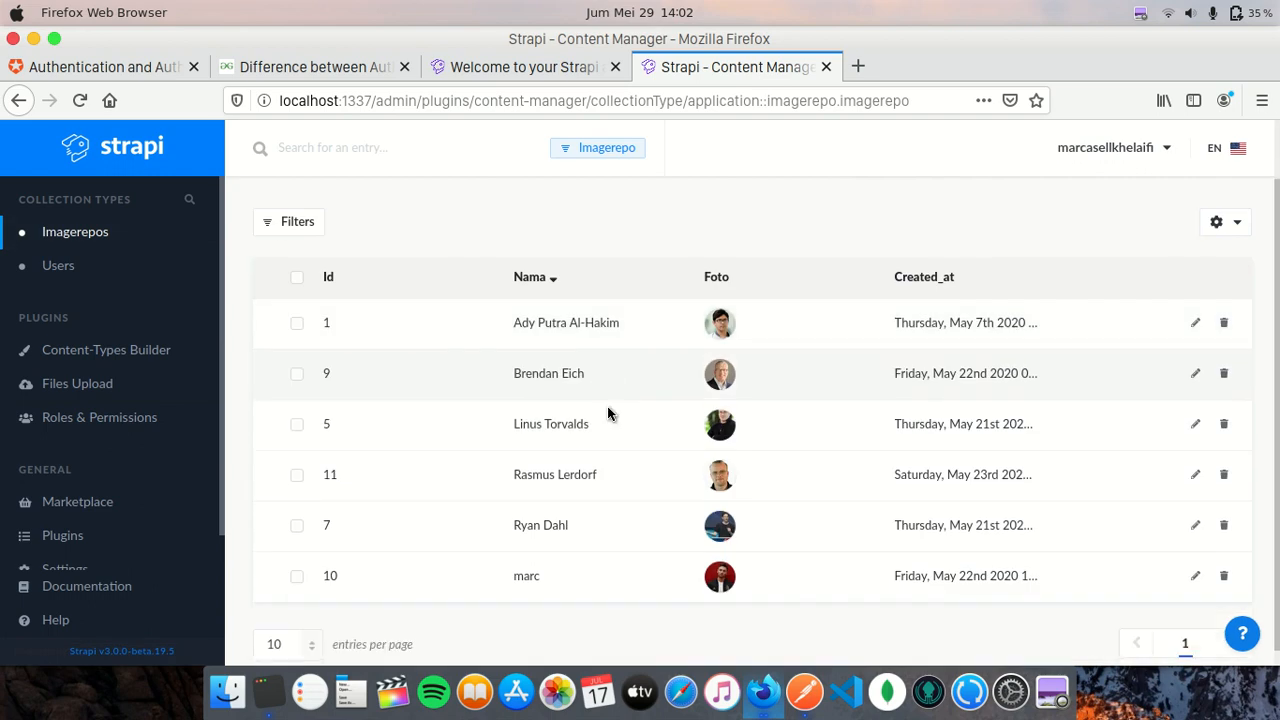
left_click(338, 270)
scroll(475, 453, "down", 1)
scroll(470, 480, "down", 1)
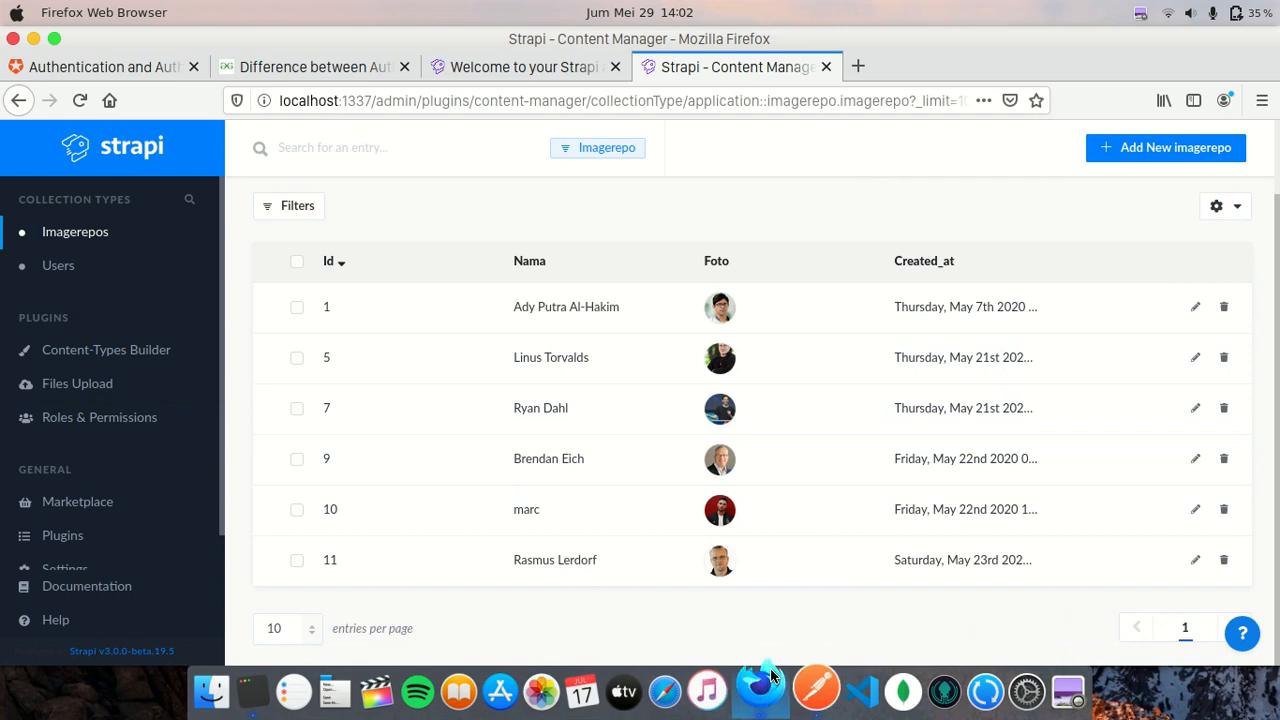
left_click(805, 692)
- Send the POST to localhost:1337/Imagerepos, get 403 Forbidden, and return to Strapi
left_click(1110, 236)
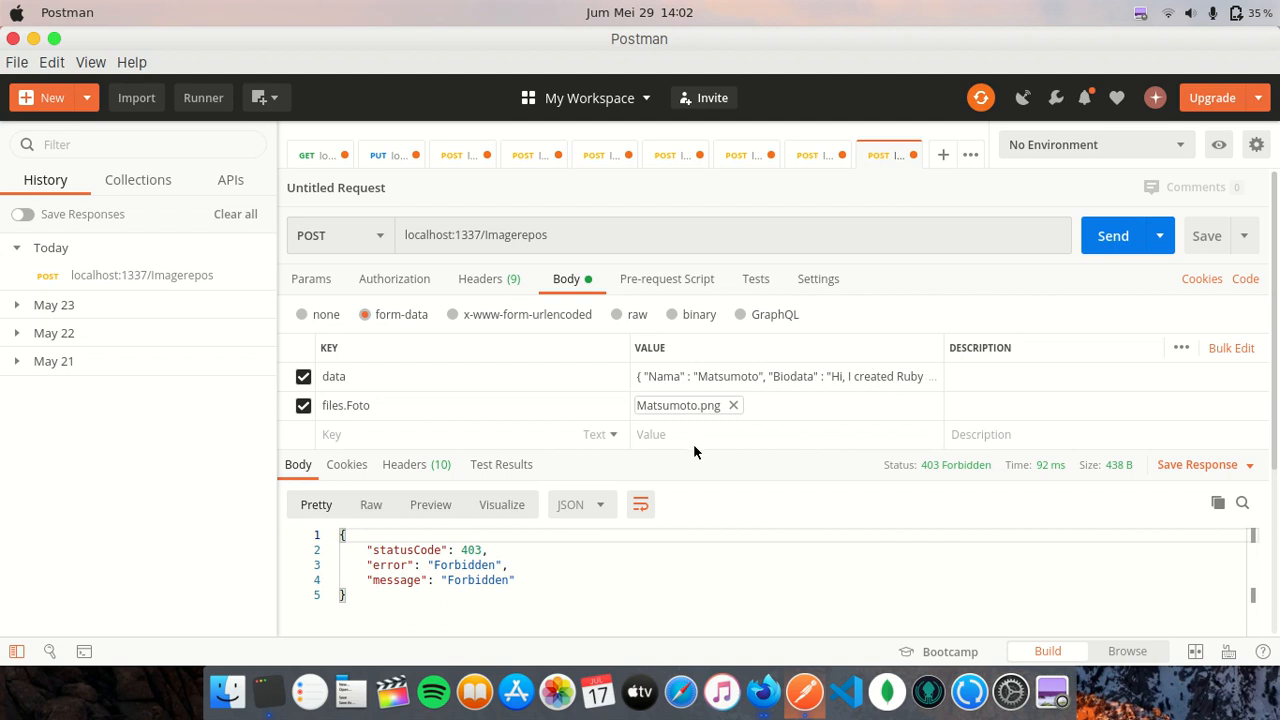
left_click(763, 688)
left_click(763, 690)
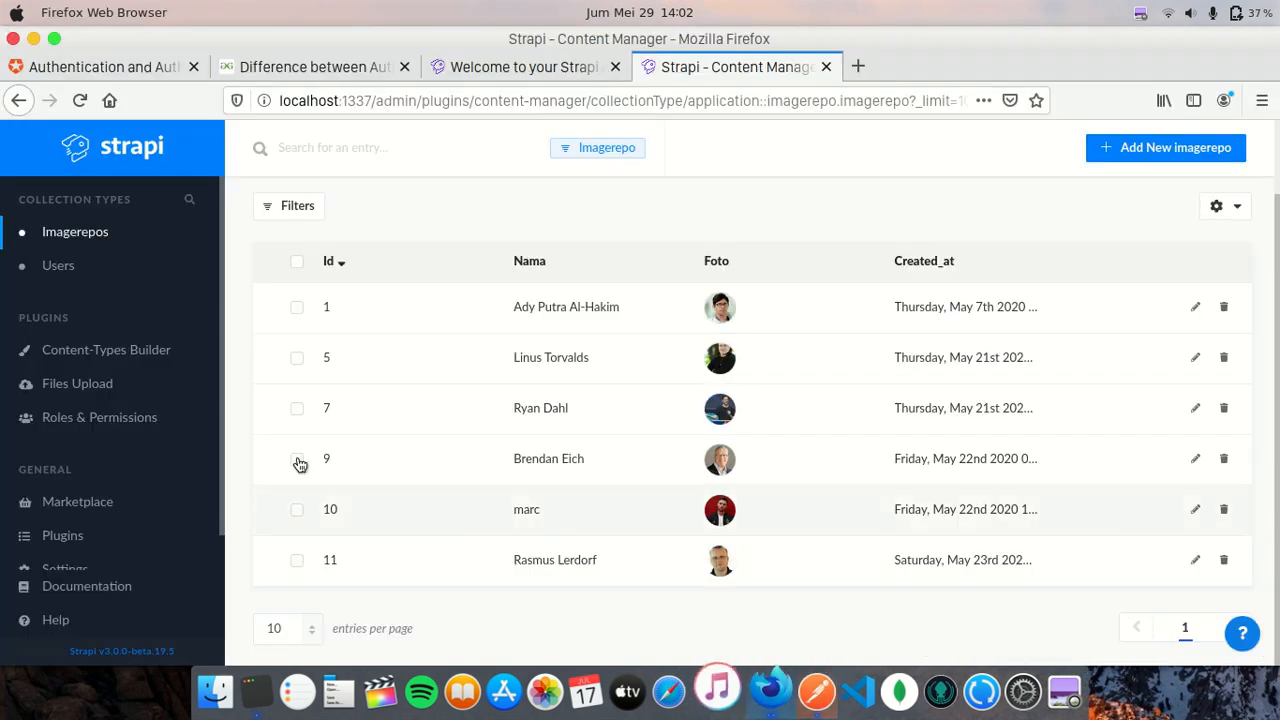
- Confirm the Public role allows only Imagerepo find, then go back to Roles & Permissions and Postman
left_click(183, 420)
left_click(402, 520)
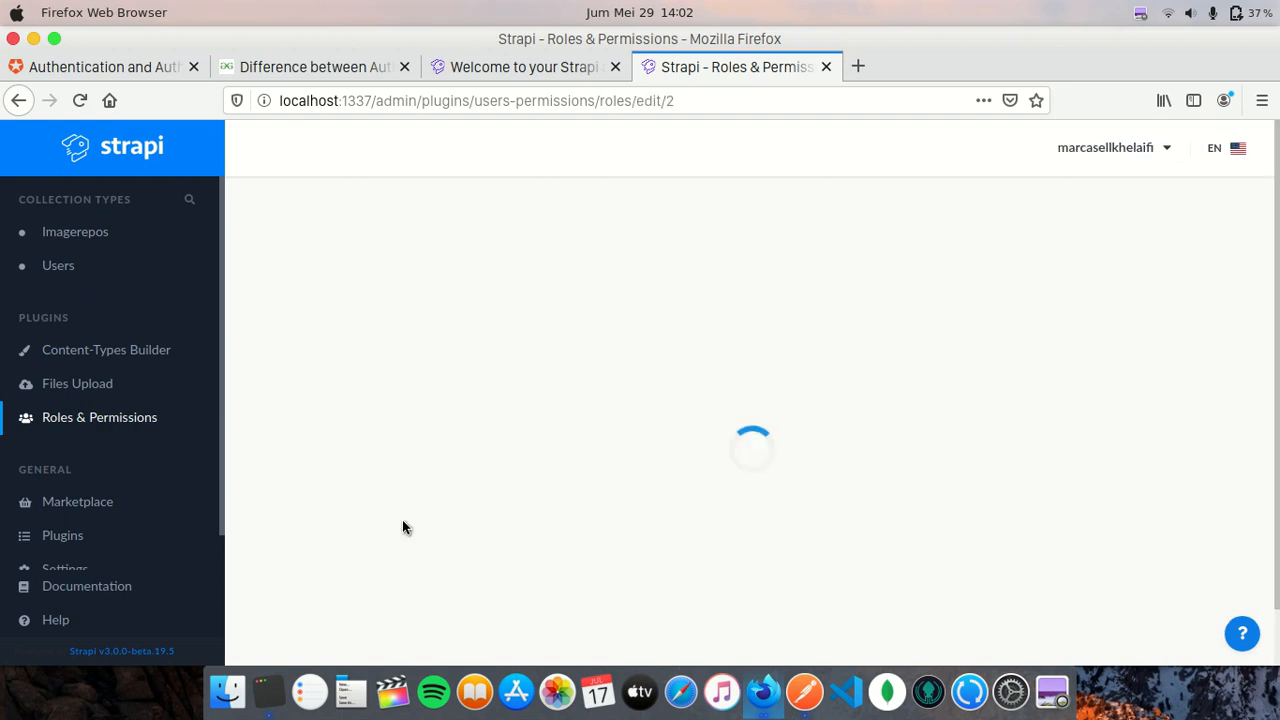
scroll(786, 423, "down", 5)
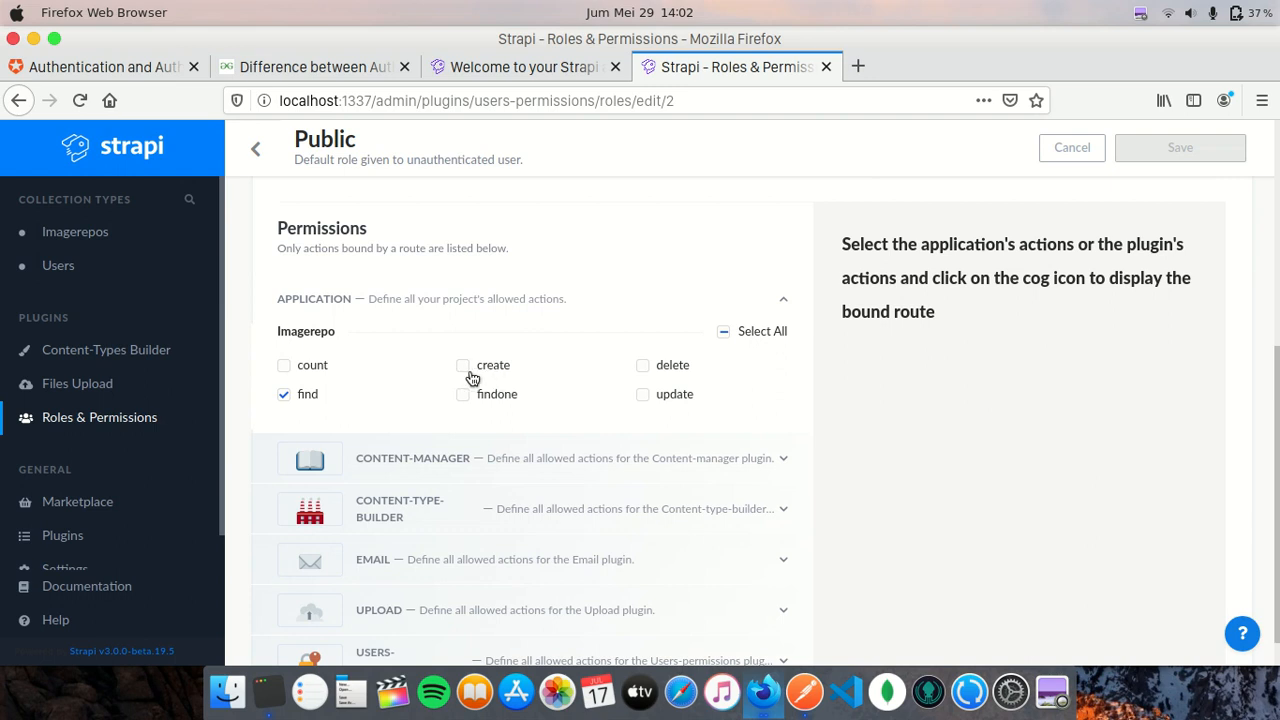
left_click(75, 231)
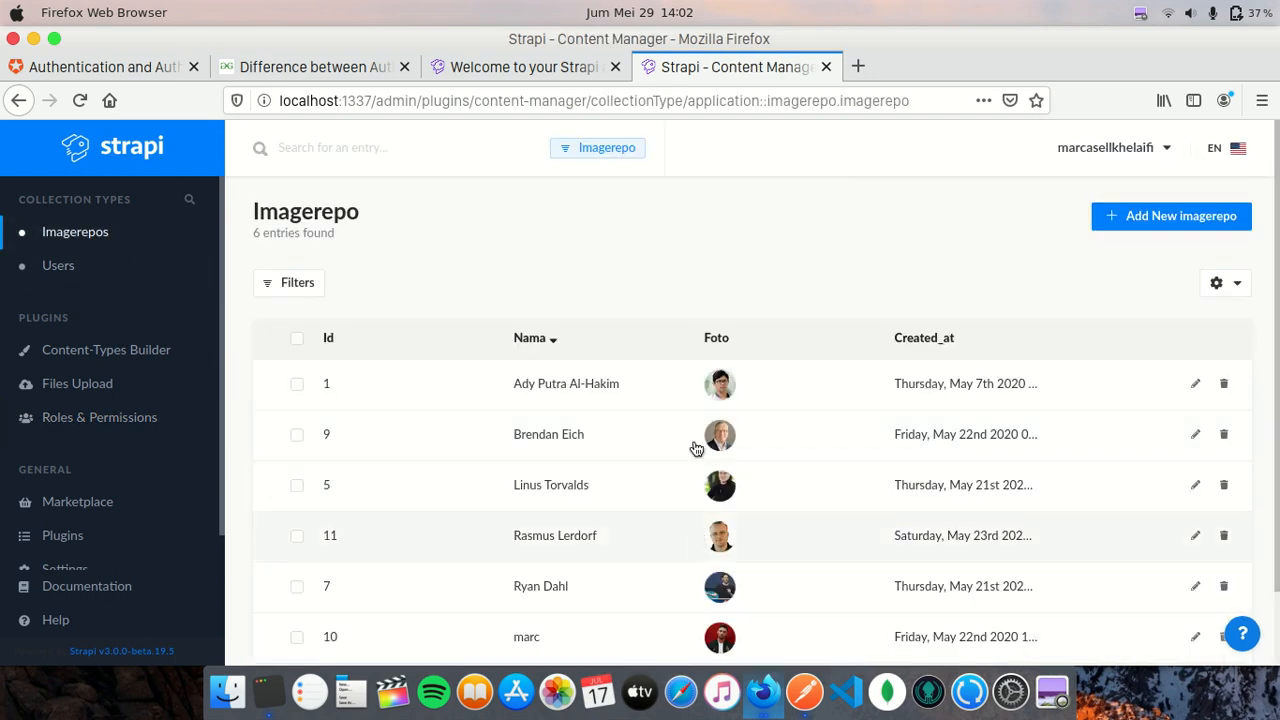
scroll(640, 540, "down", 2)
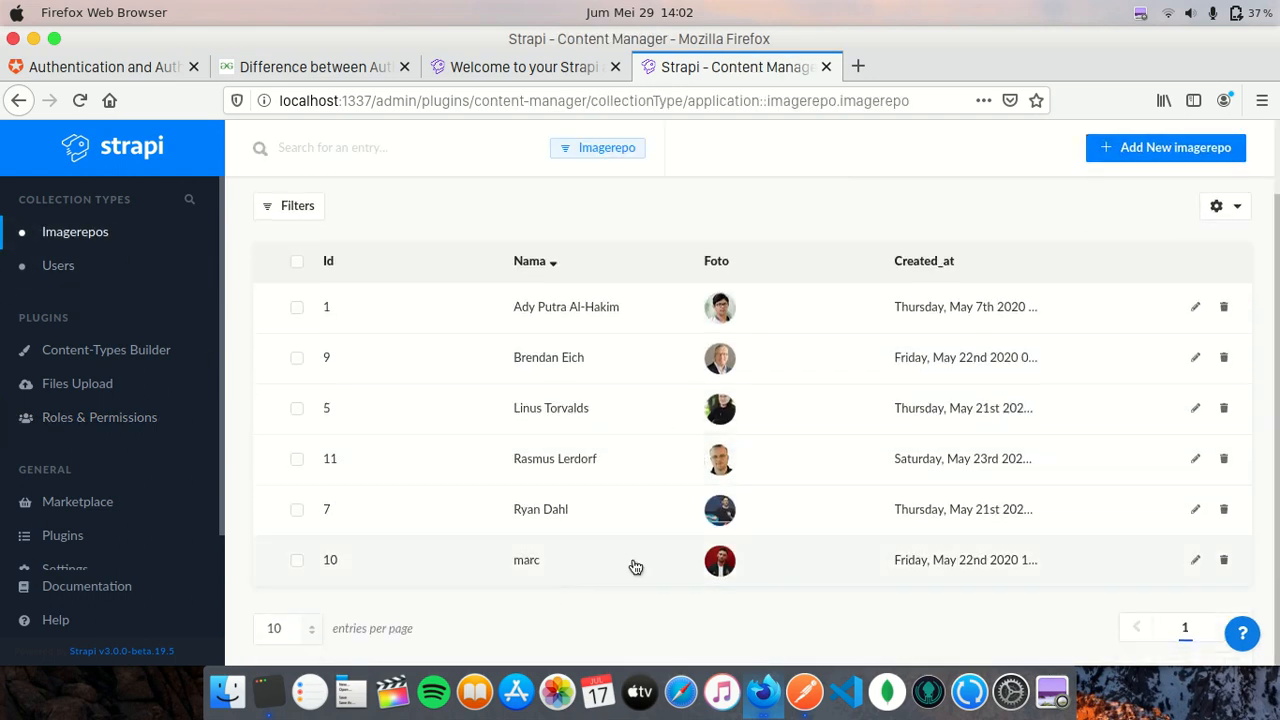
left_click(107, 425)
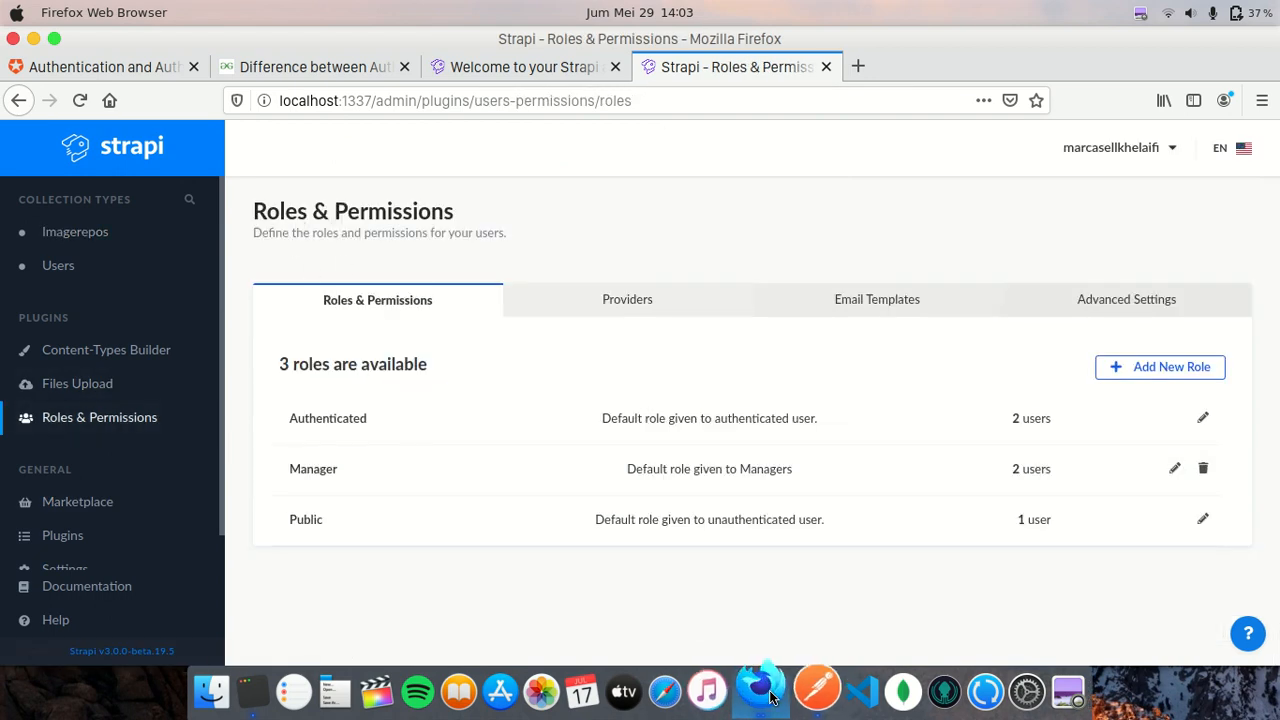
left_click(817, 690)
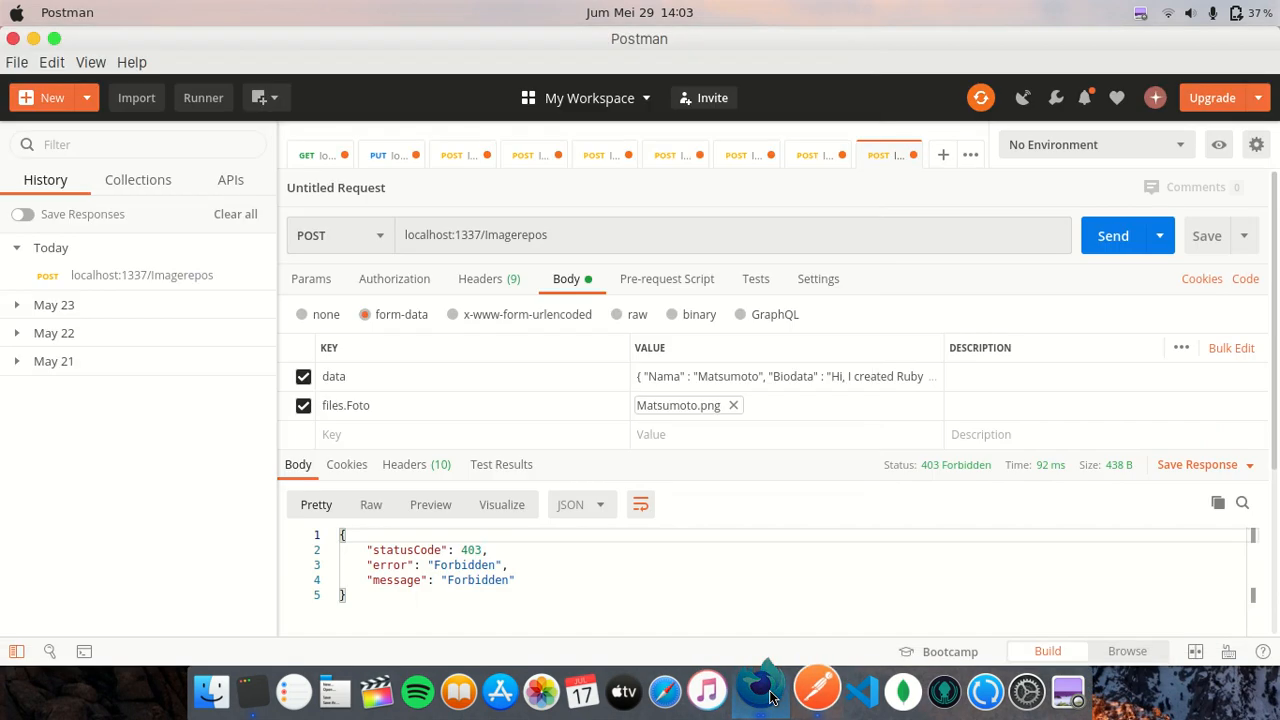
- Look over the current request's raw body and headers, leaving the body as form-data
left_click(624, 316)
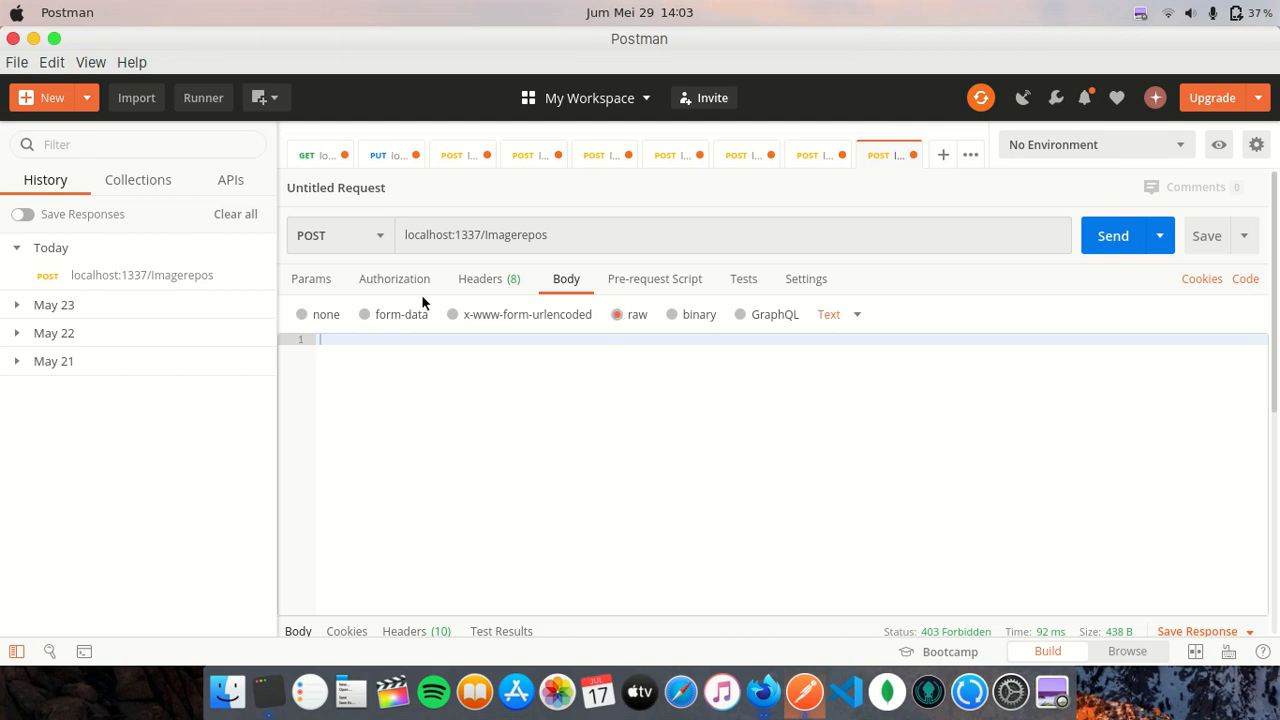
left_click(513, 279)
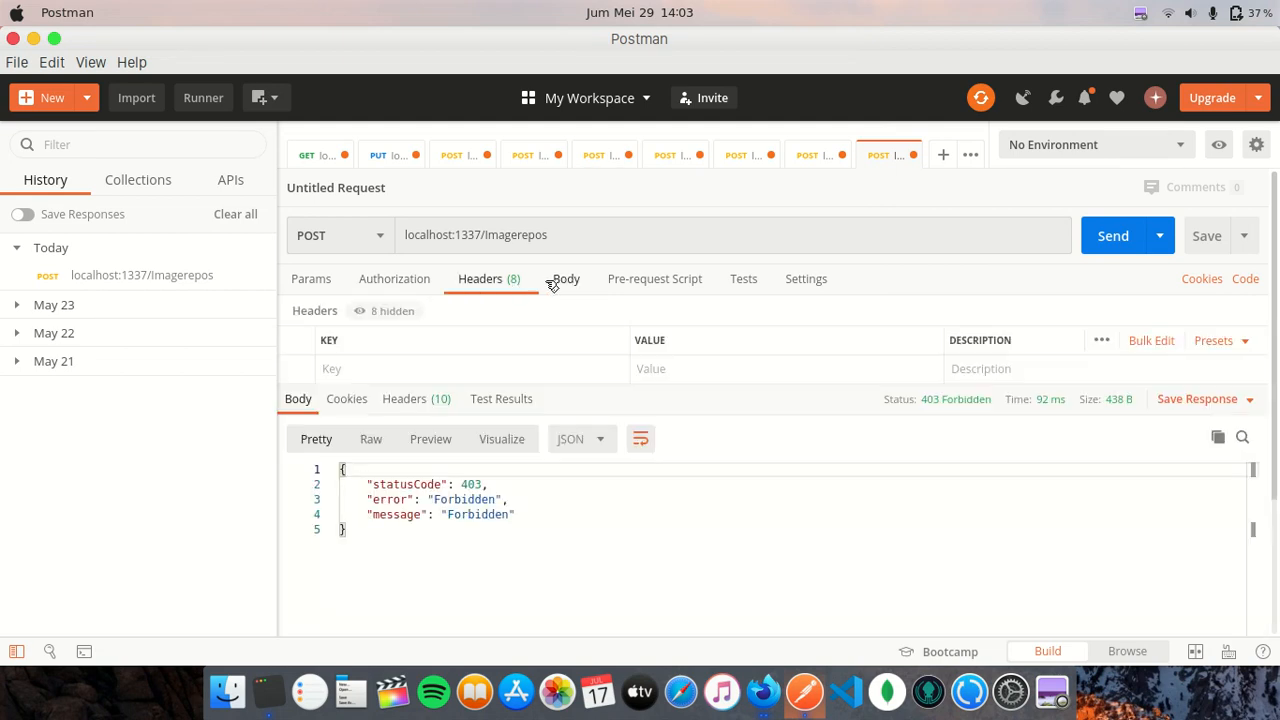
left_click(557, 284)
left_click(397, 316)
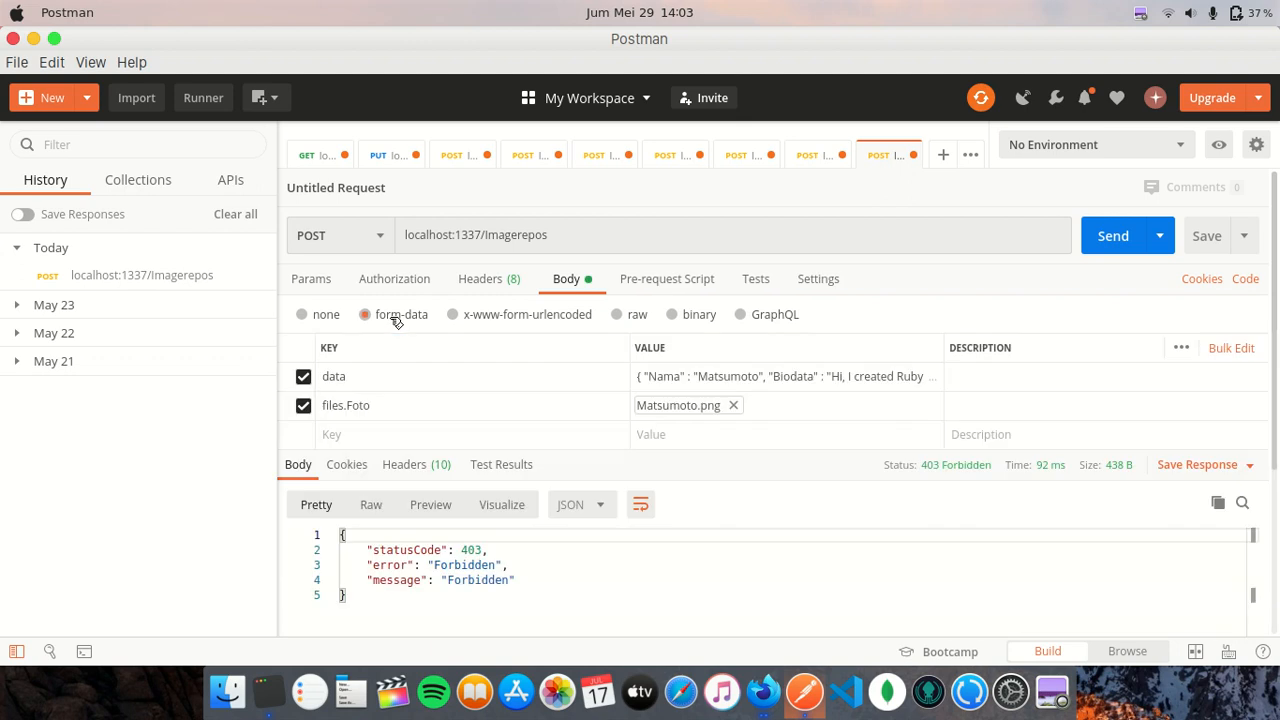
- Create a new POST request addressed to localhost:1337/auth/local from the URL suggestions
left_click(943, 155)
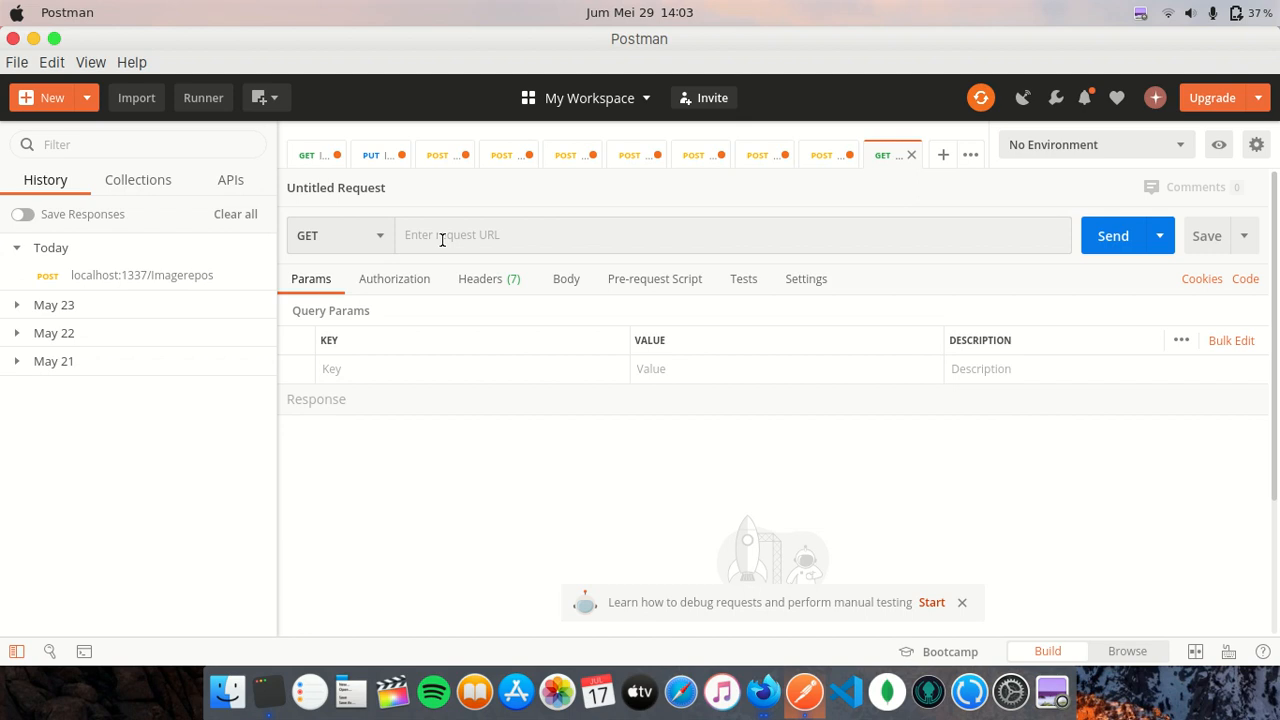
left_click(380, 240)
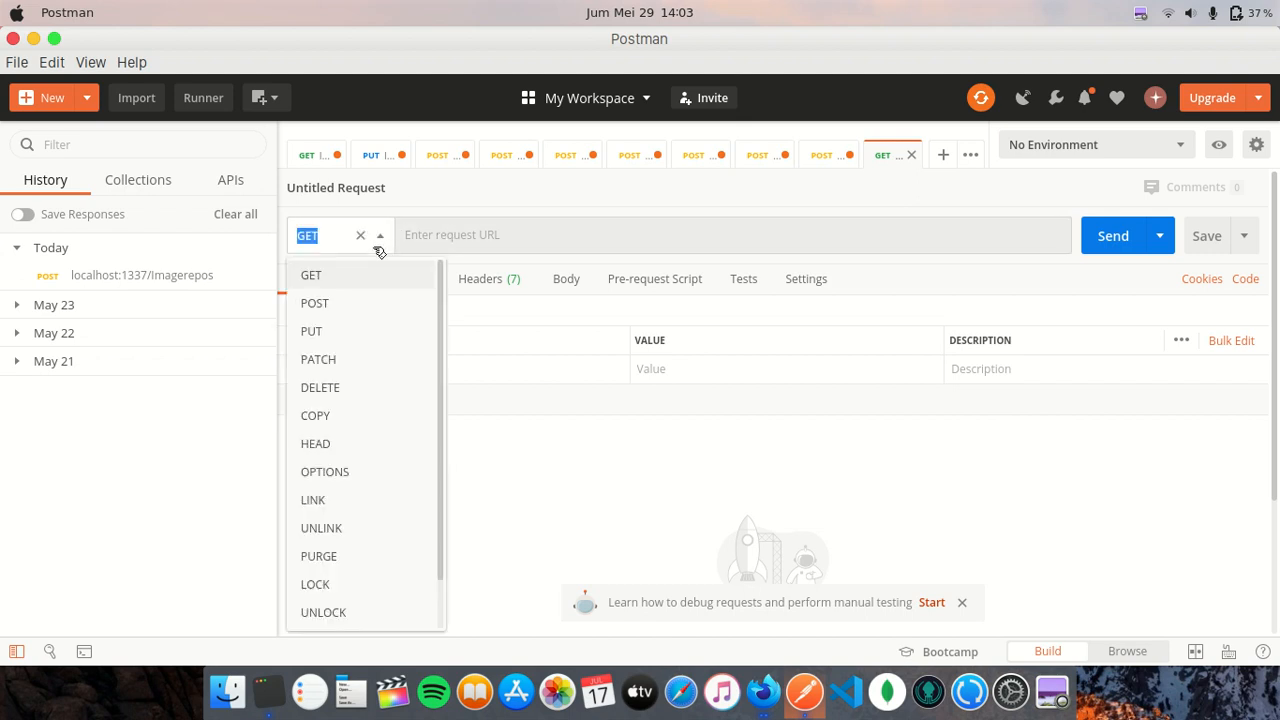
left_click(367, 302)
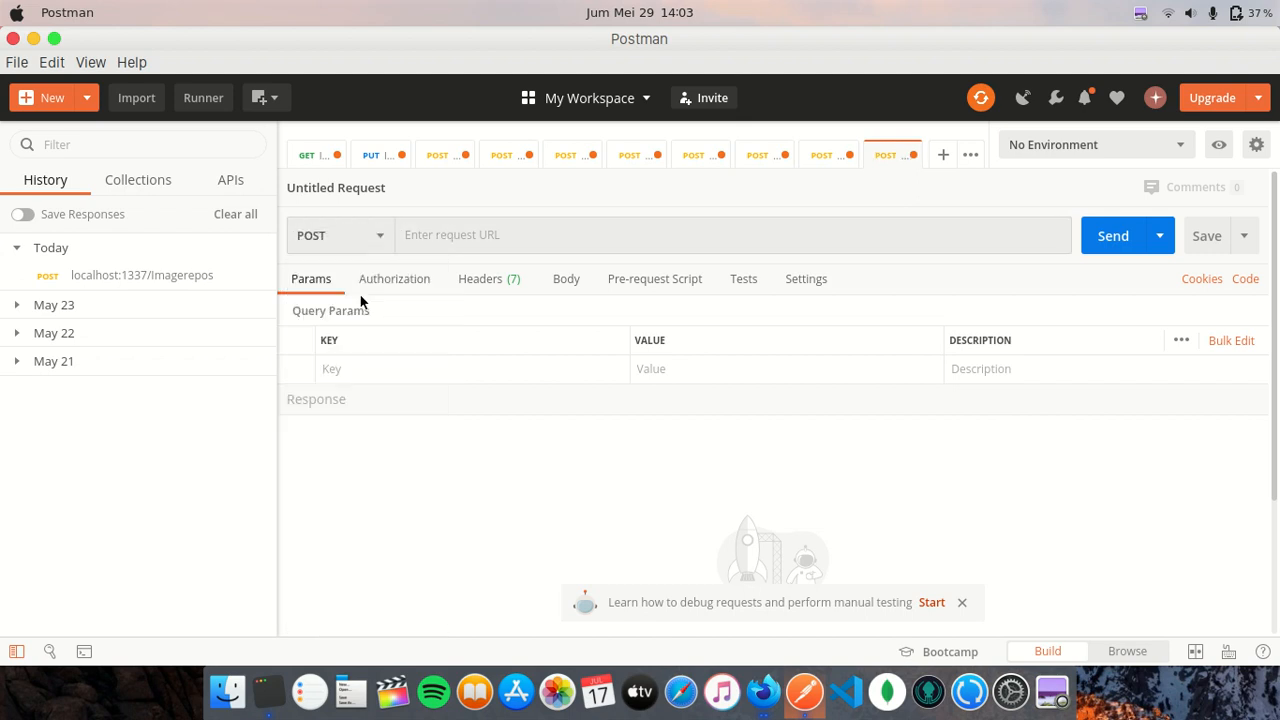
left_click(487, 233)
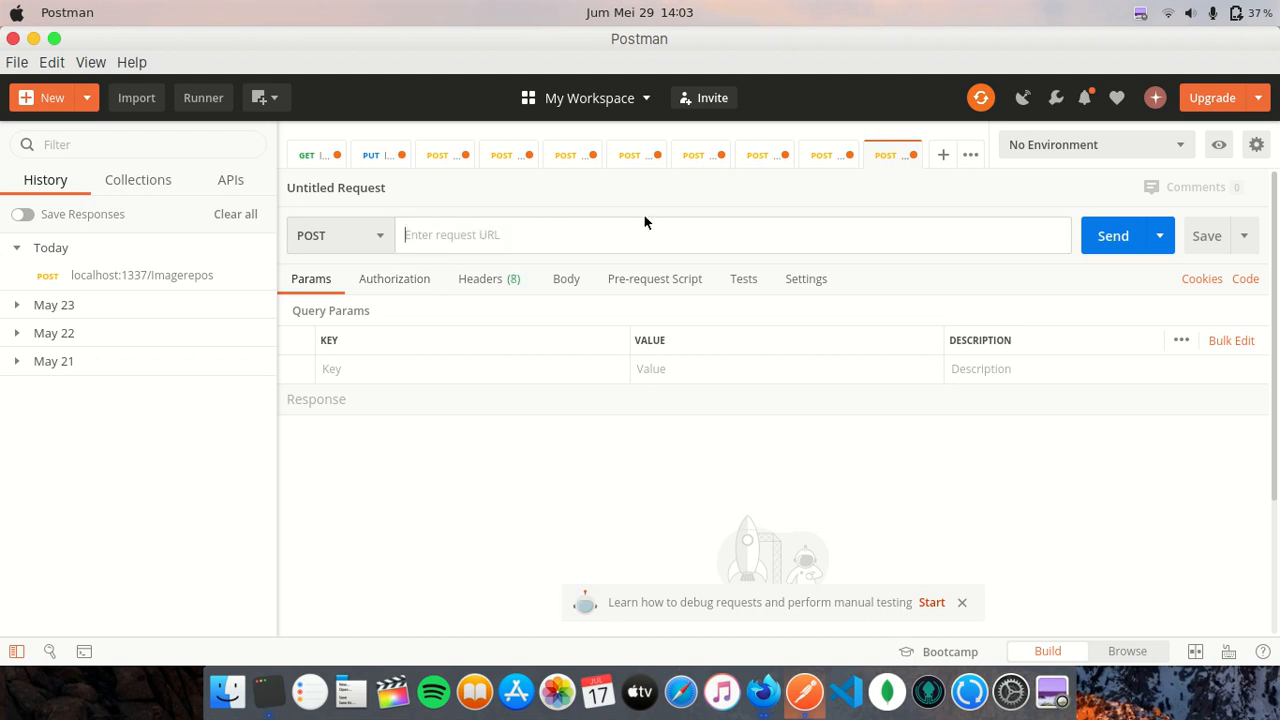
type("loca")
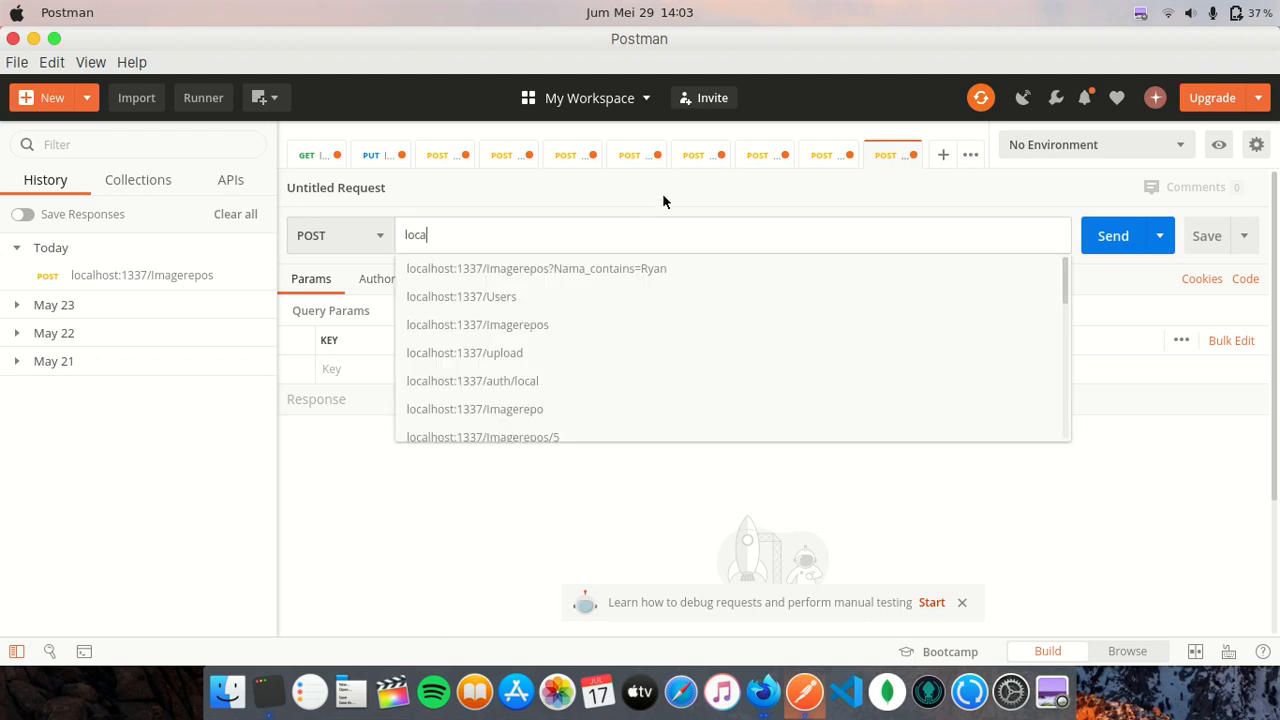
key("Down")
key("Down")
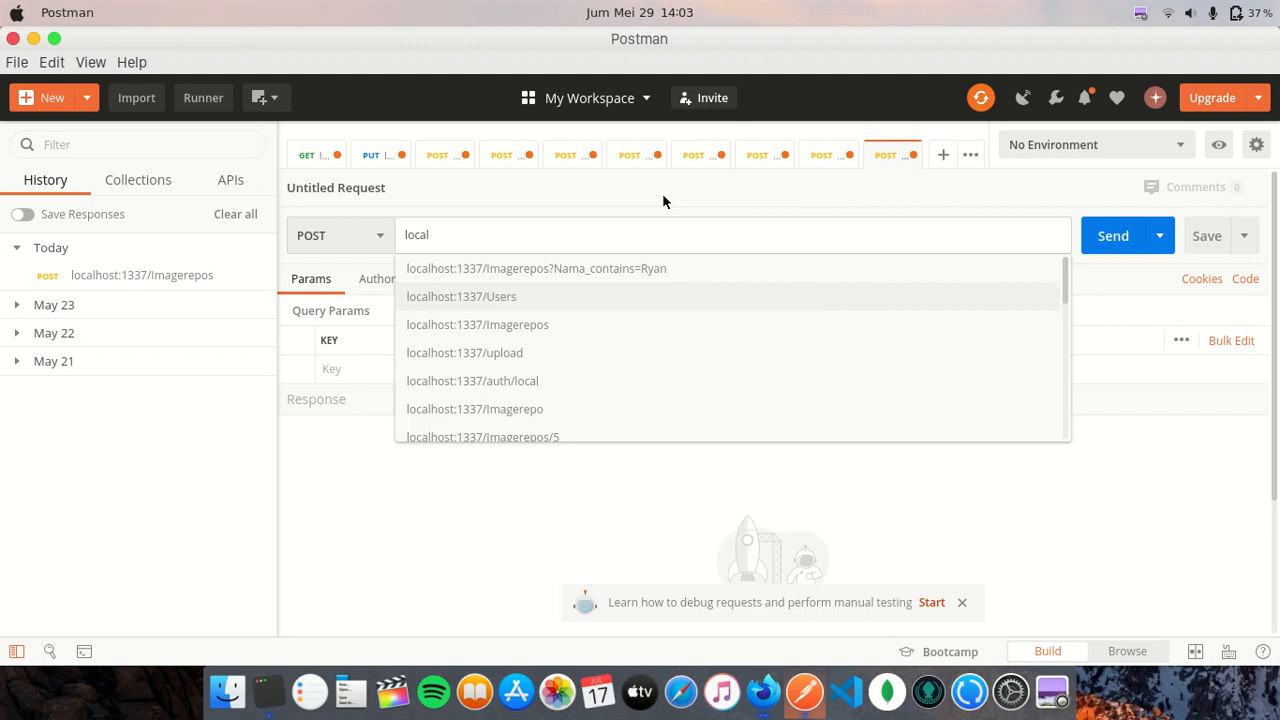
key("Down")
key("Down")
key("Down")
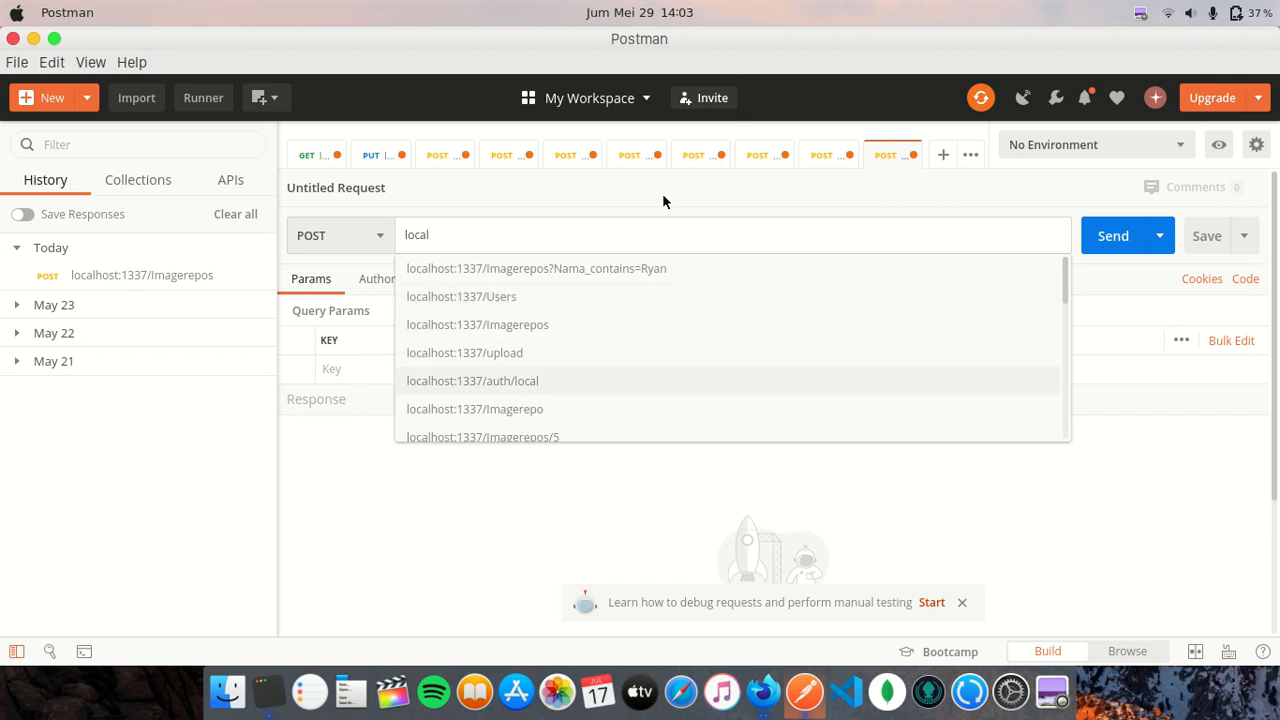
key("Return")
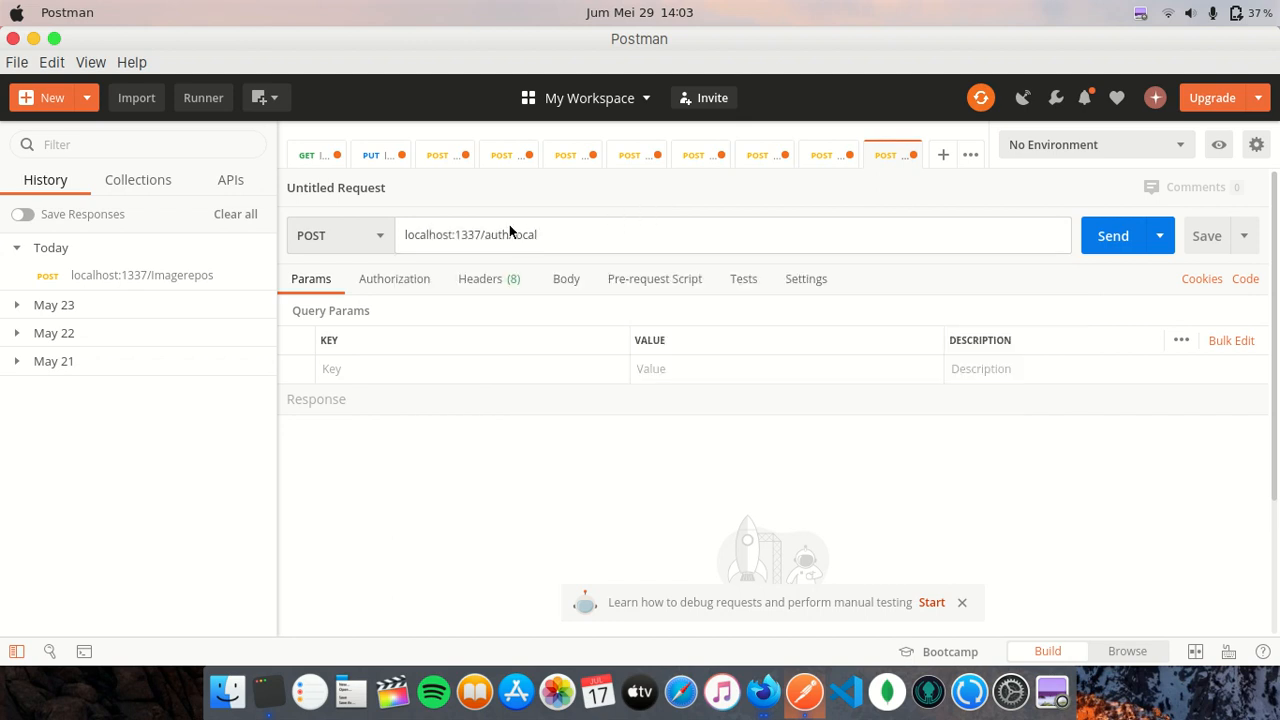
left_click_drag(481, 234, 544, 234)
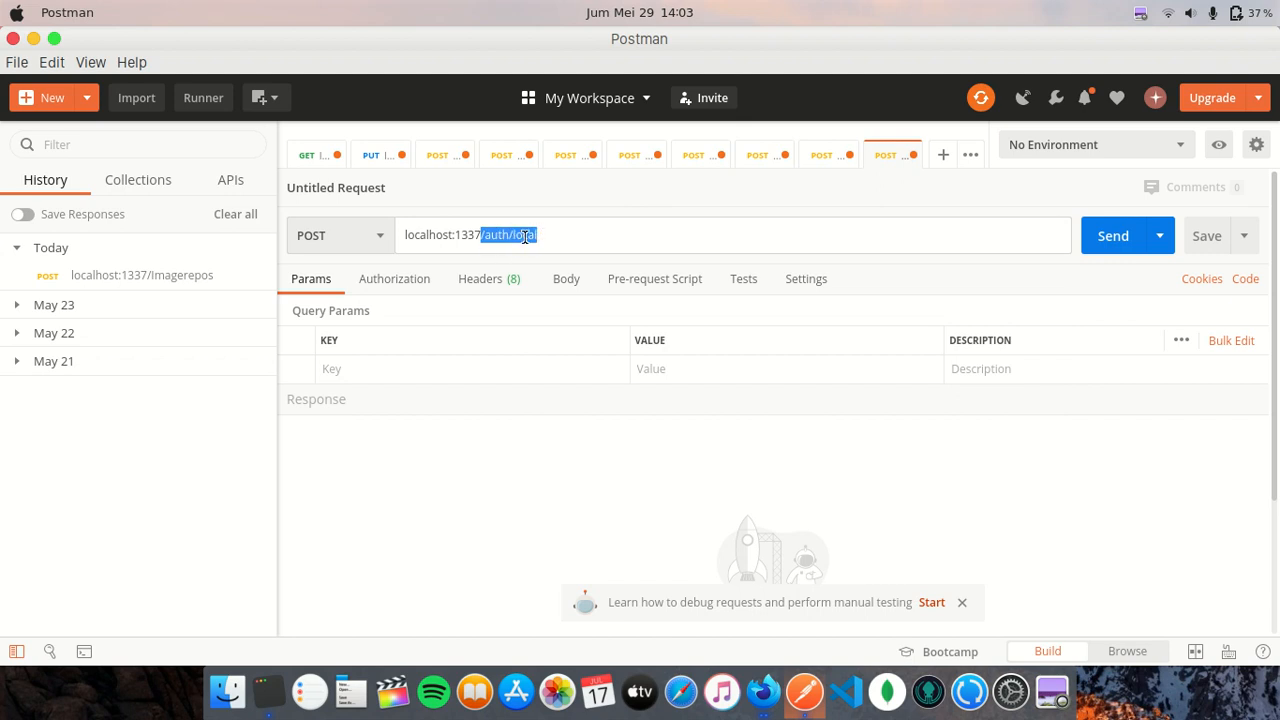
left_click(619, 457)
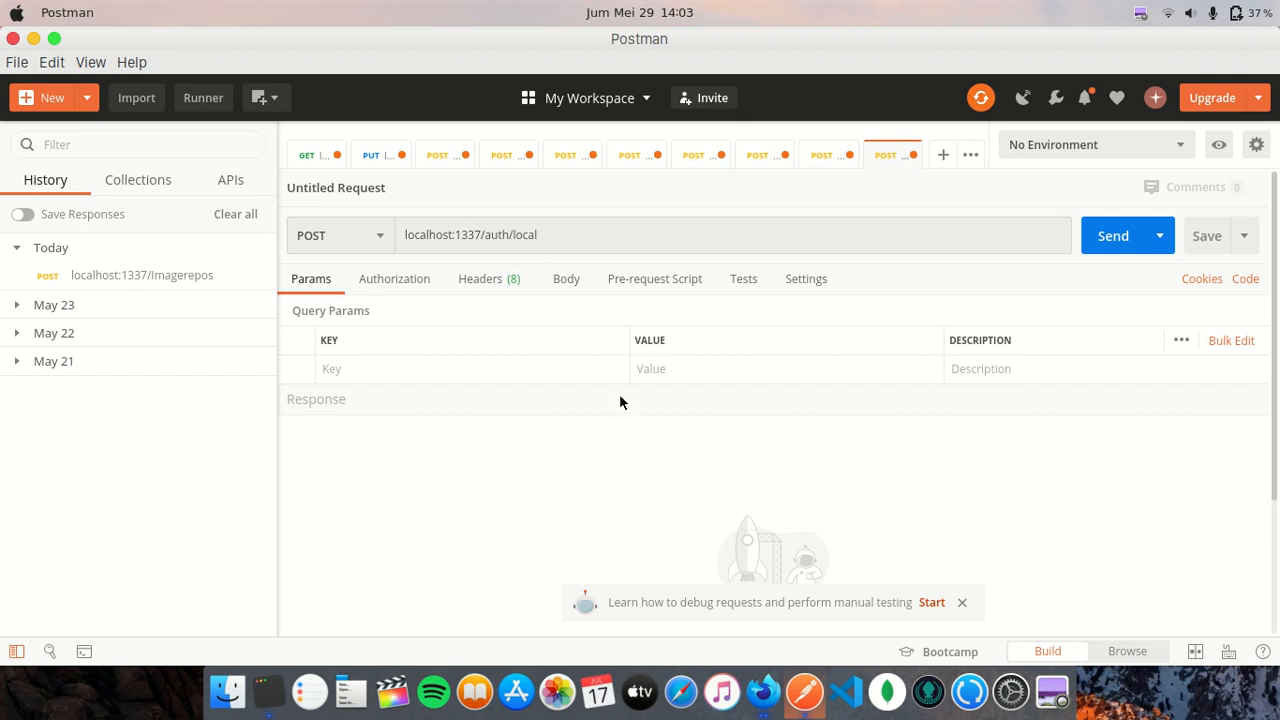
- Set the auth/local request body to raw with JSON format
left_click(569, 290)
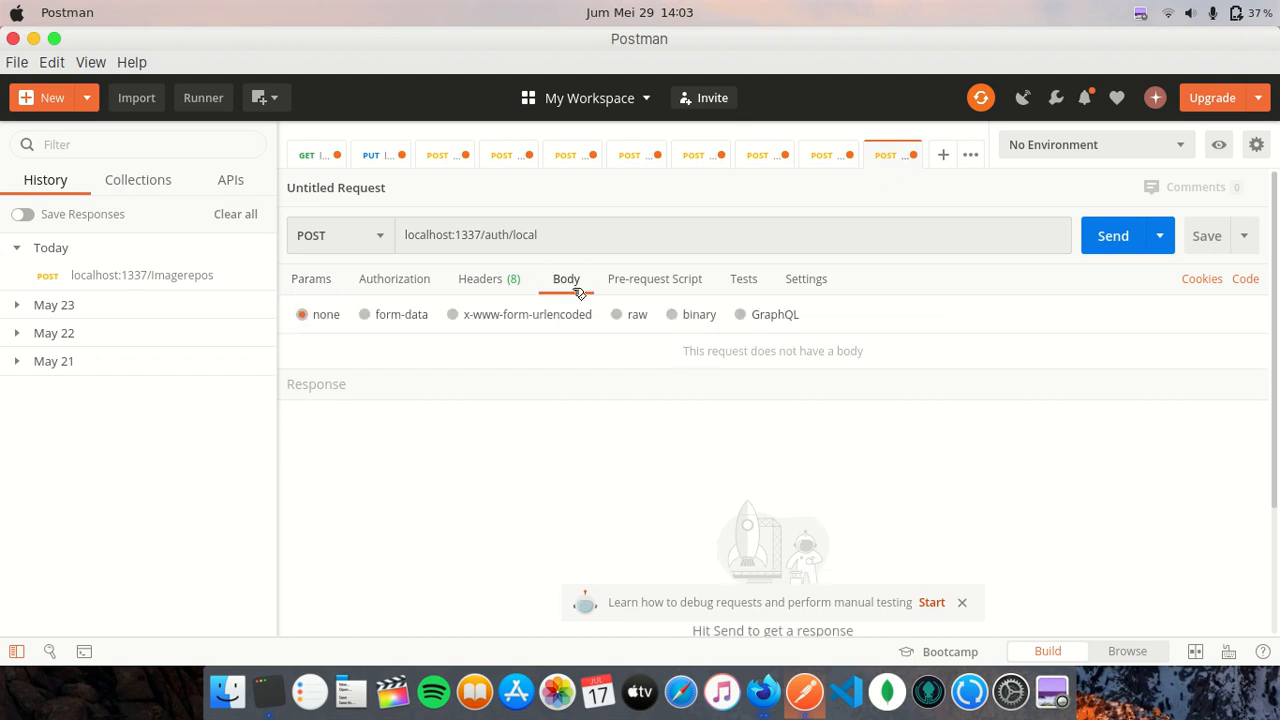
left_click(626, 316)
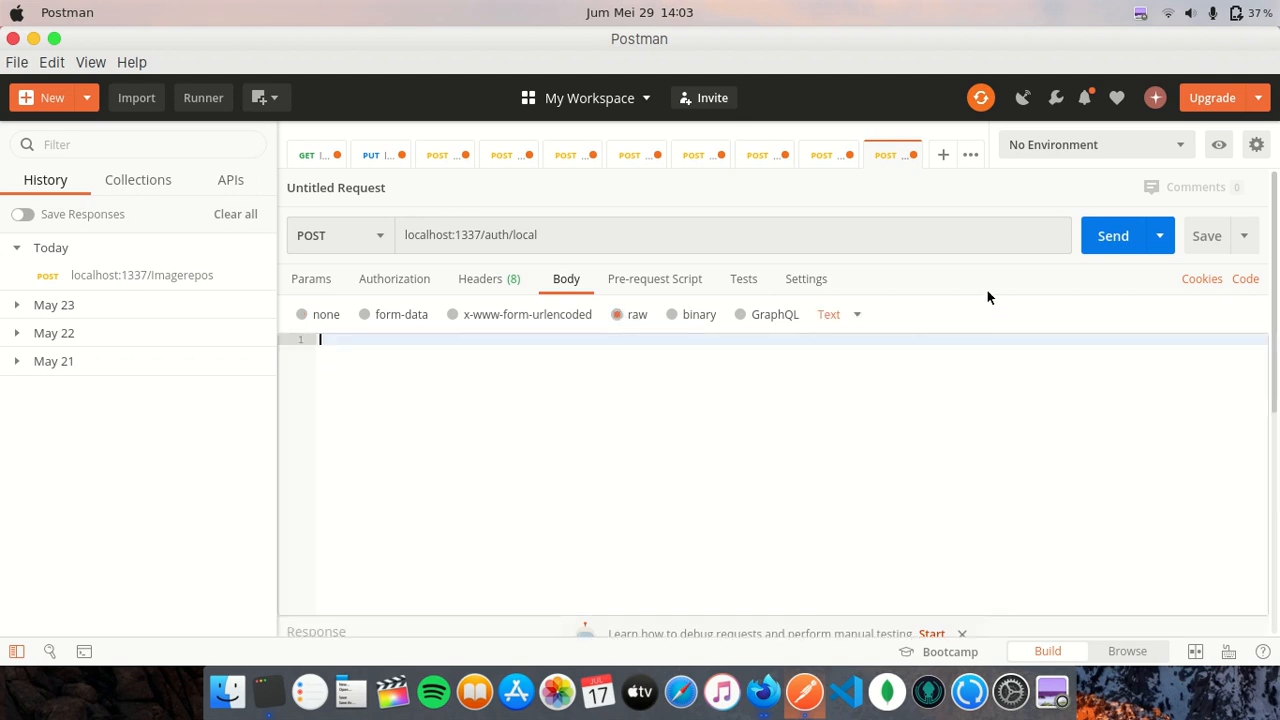
left_click(854, 316)
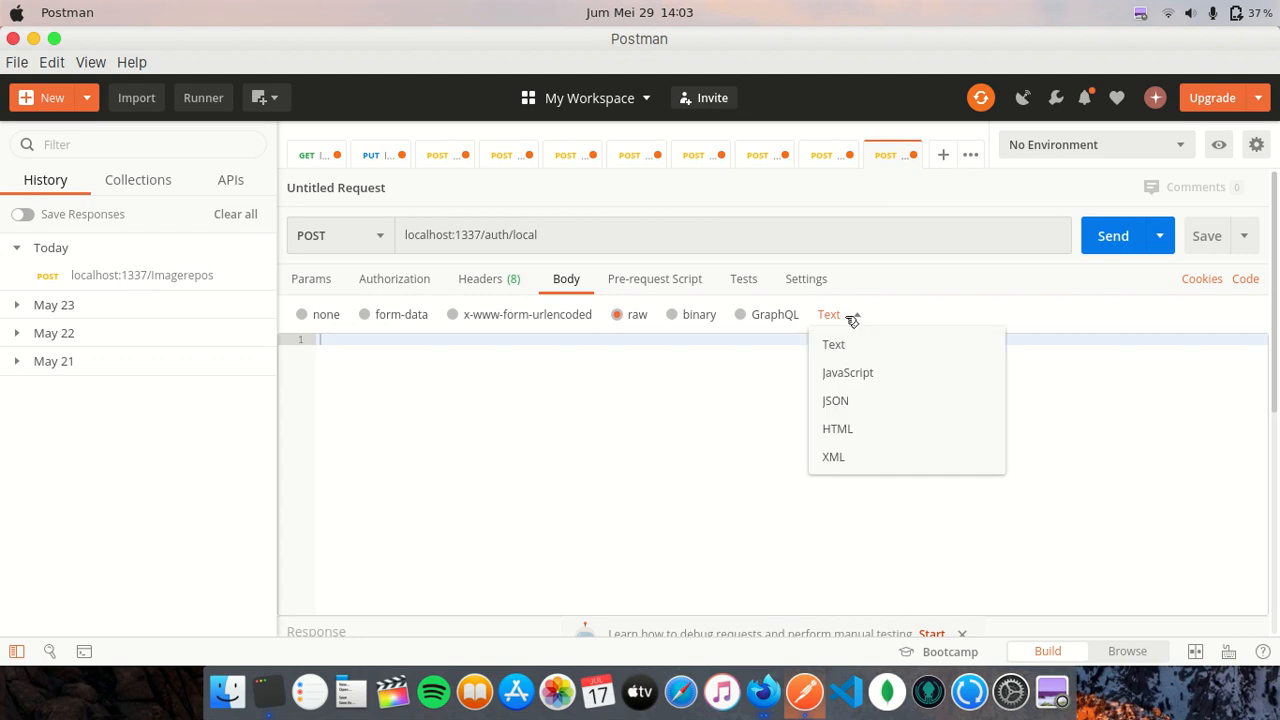
left_click(861, 405)
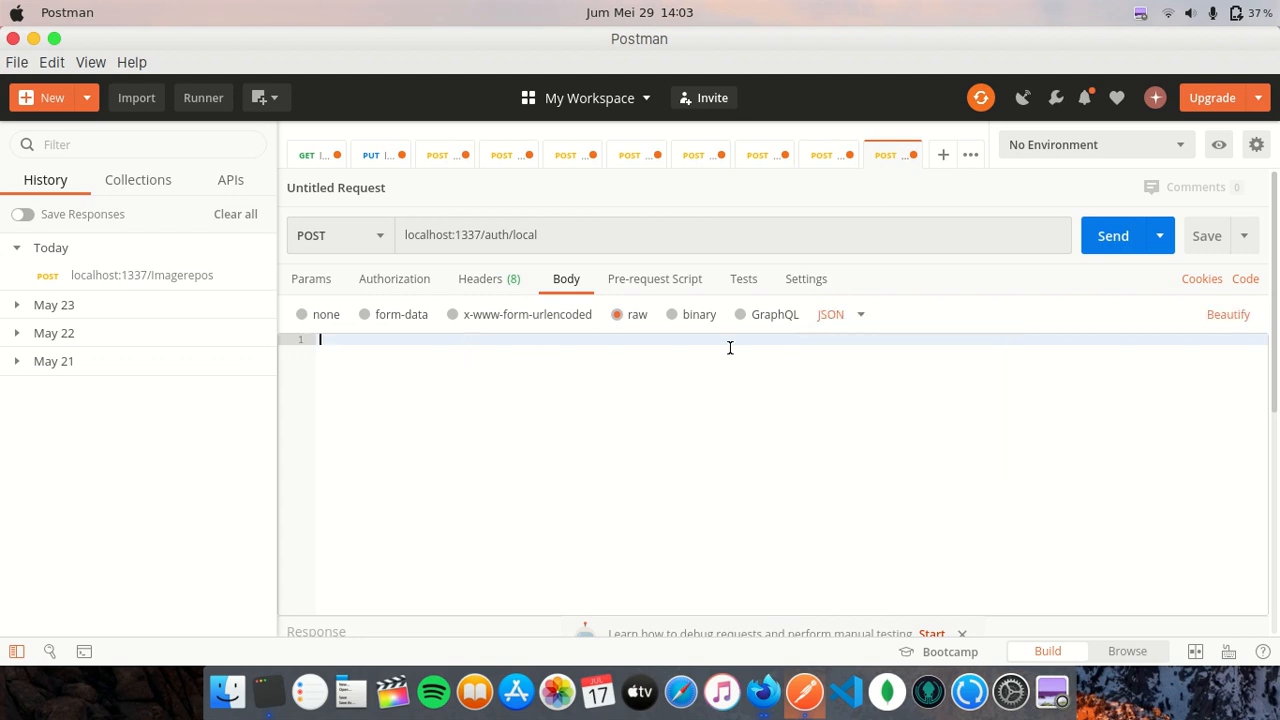
- Type a JSON object with an empty "identifier" field and a started "password" field
type("{")
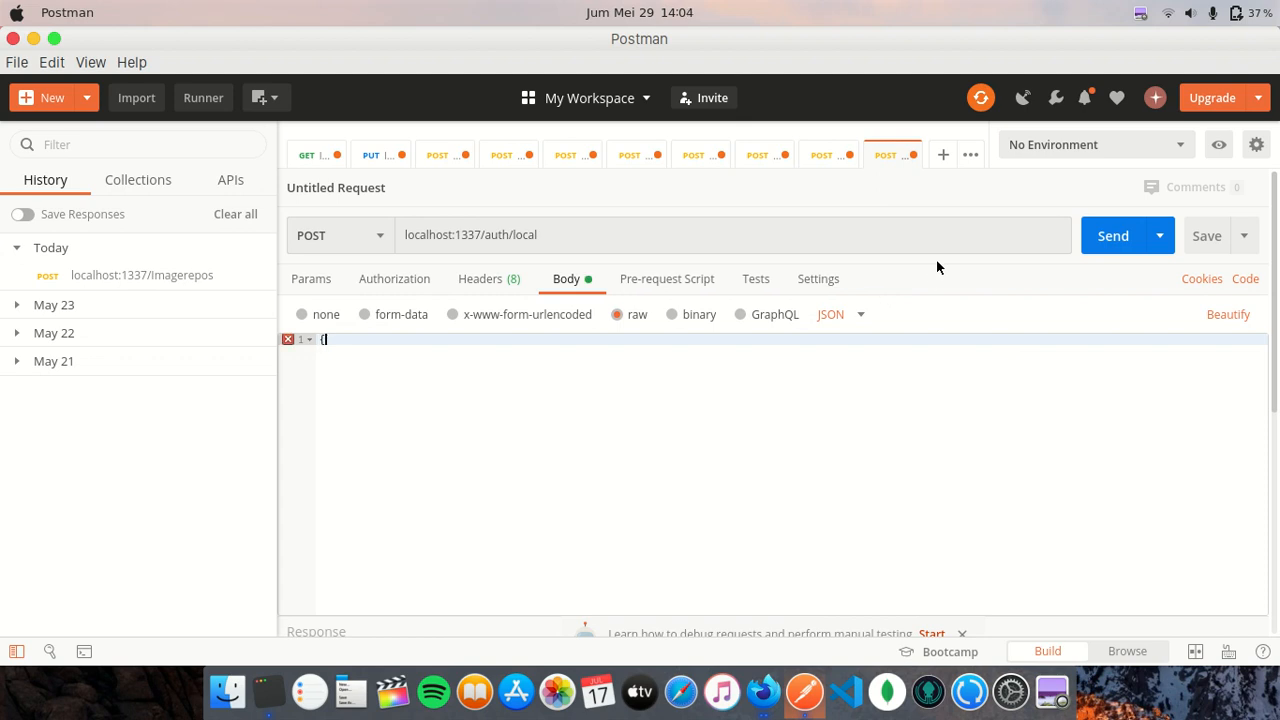
type("}")
key("Left")
key("Return")
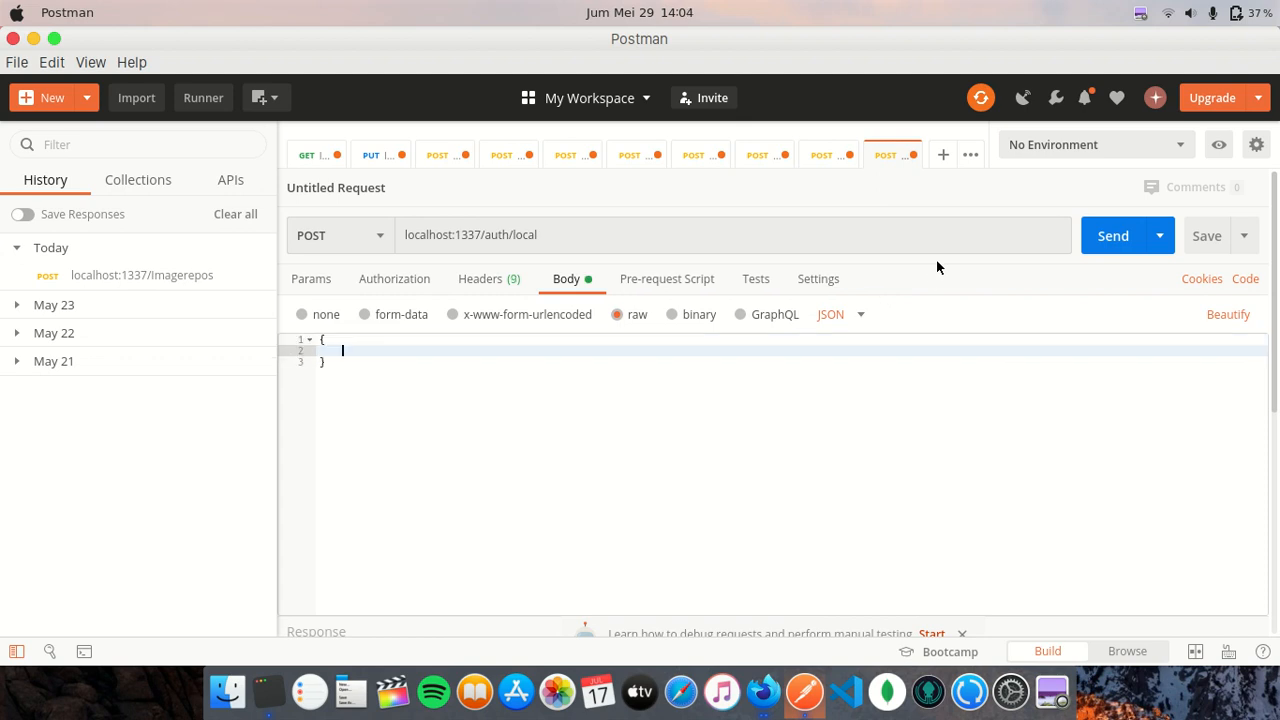
type("\"identi")
type("fier\" : \"\"")
key("Return")
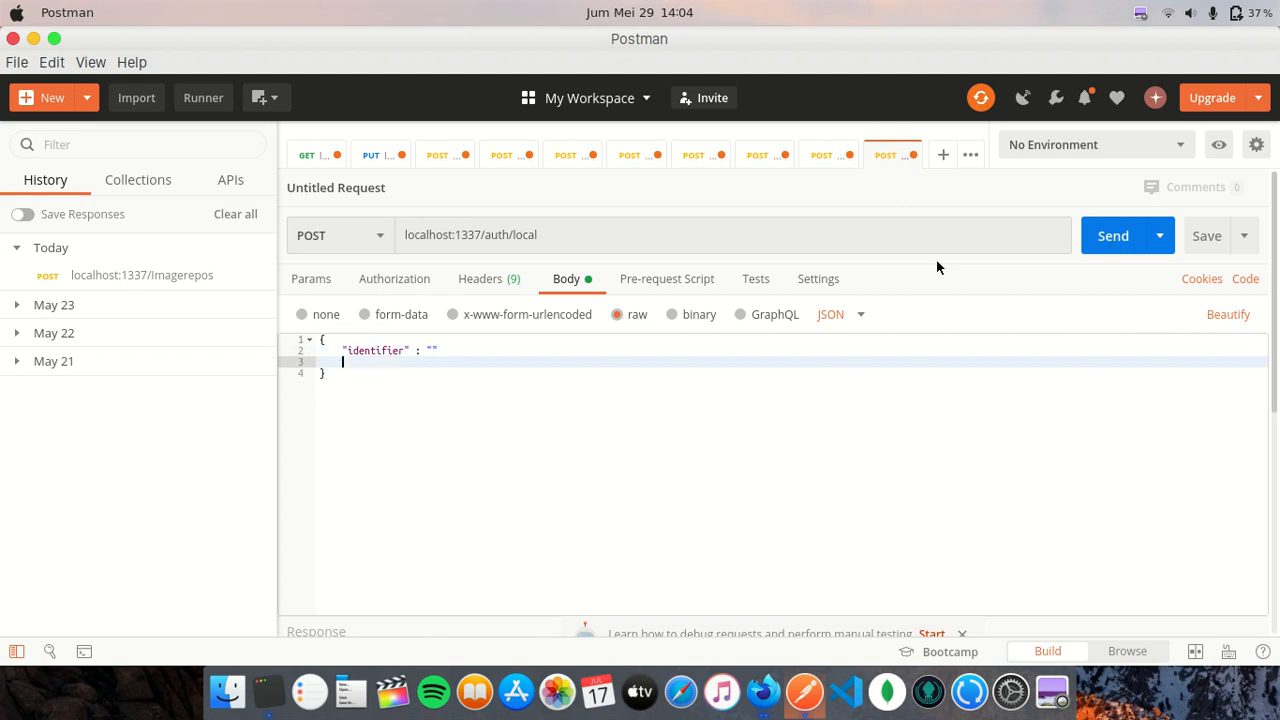
type("\"password\" : \"")
key("Up")
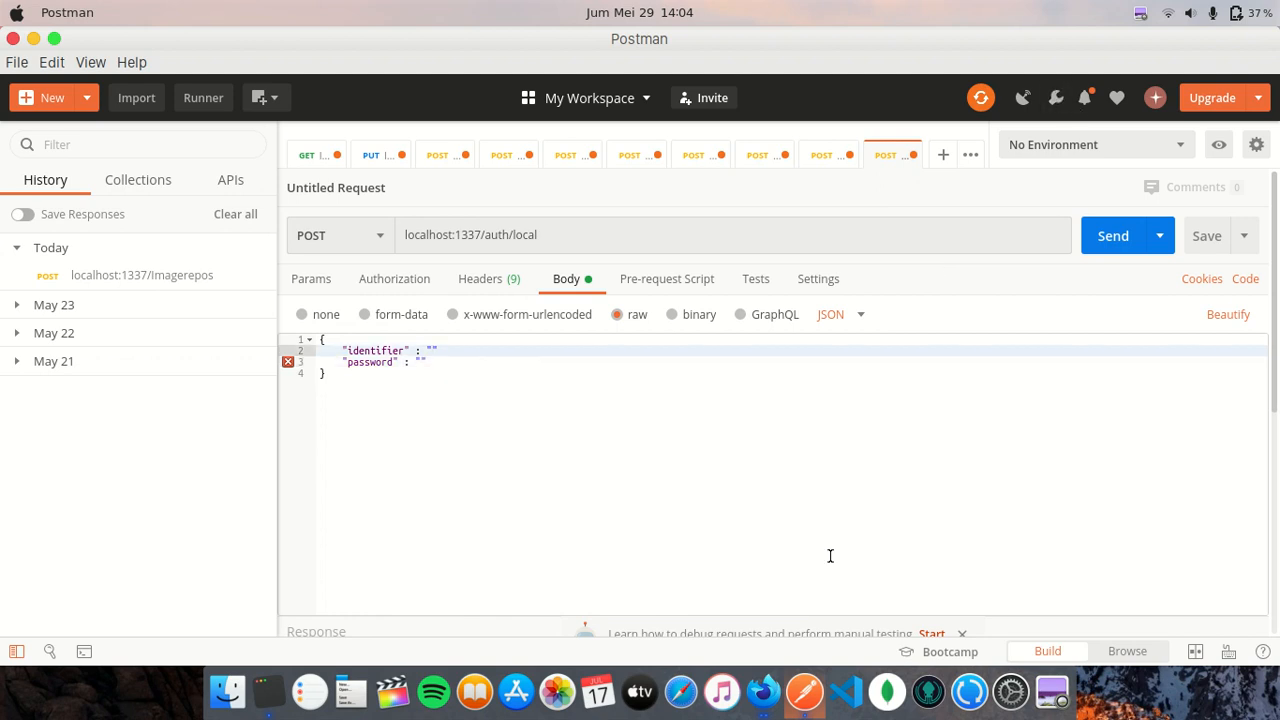
- In Strapi, uncheck the Manager role's Imagerepo delete permission and save
left_click(776, 685)
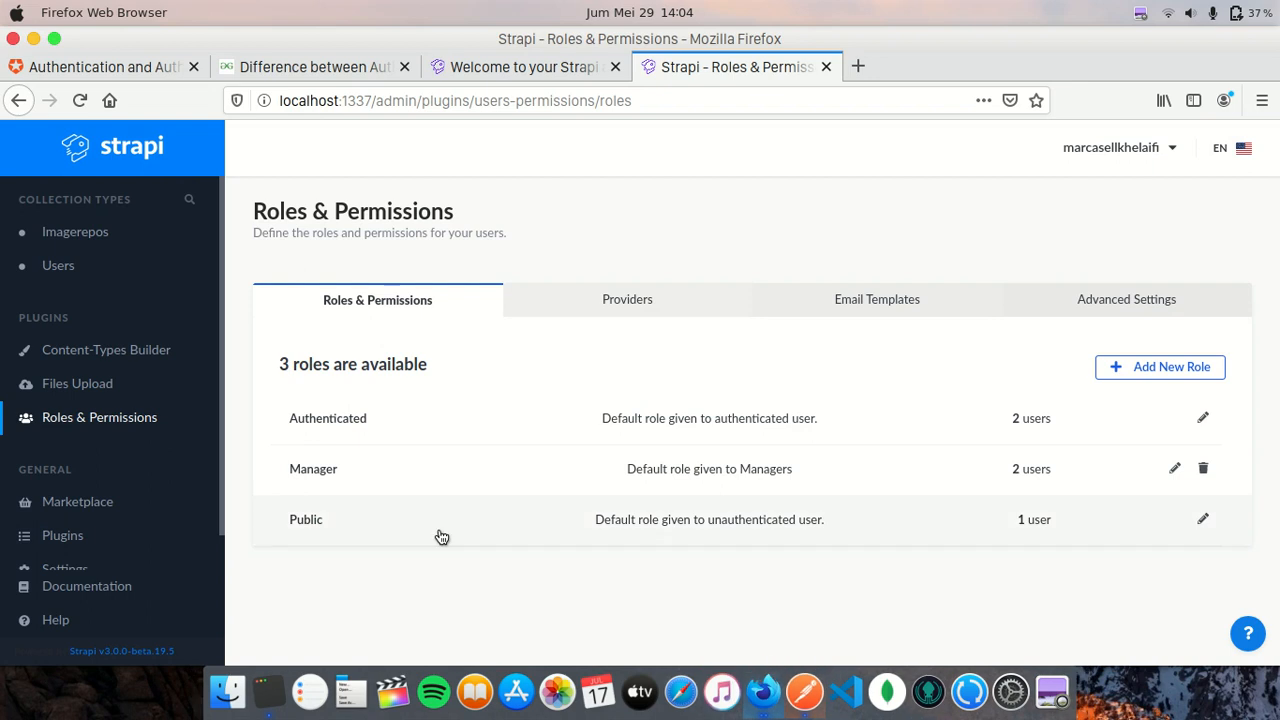
left_click(333, 472)
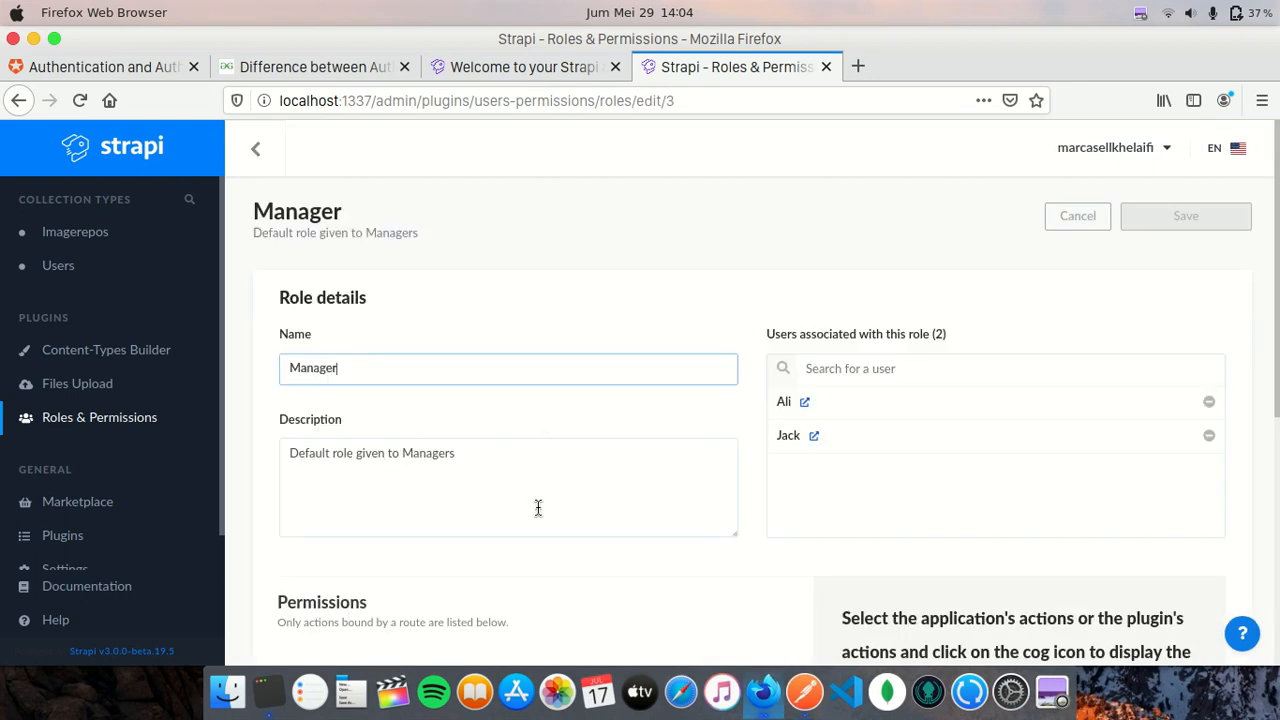
scroll(533, 505, "down", 5)
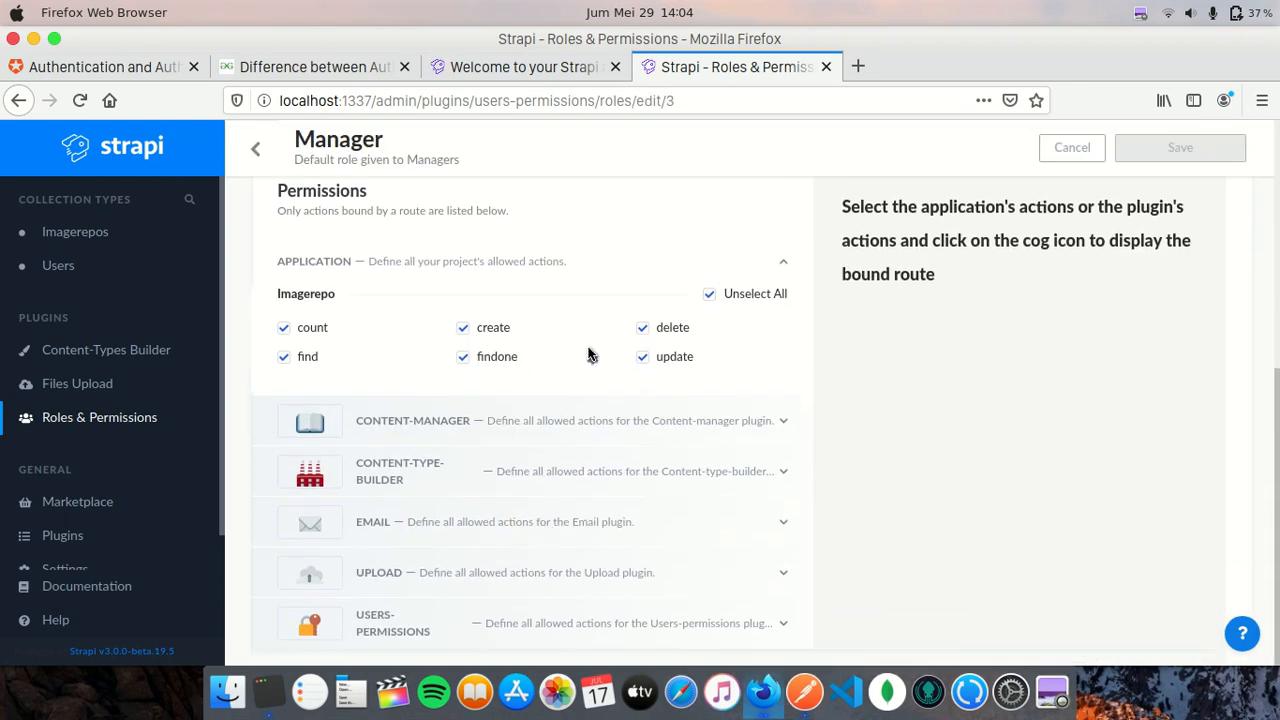
left_click(643, 329)
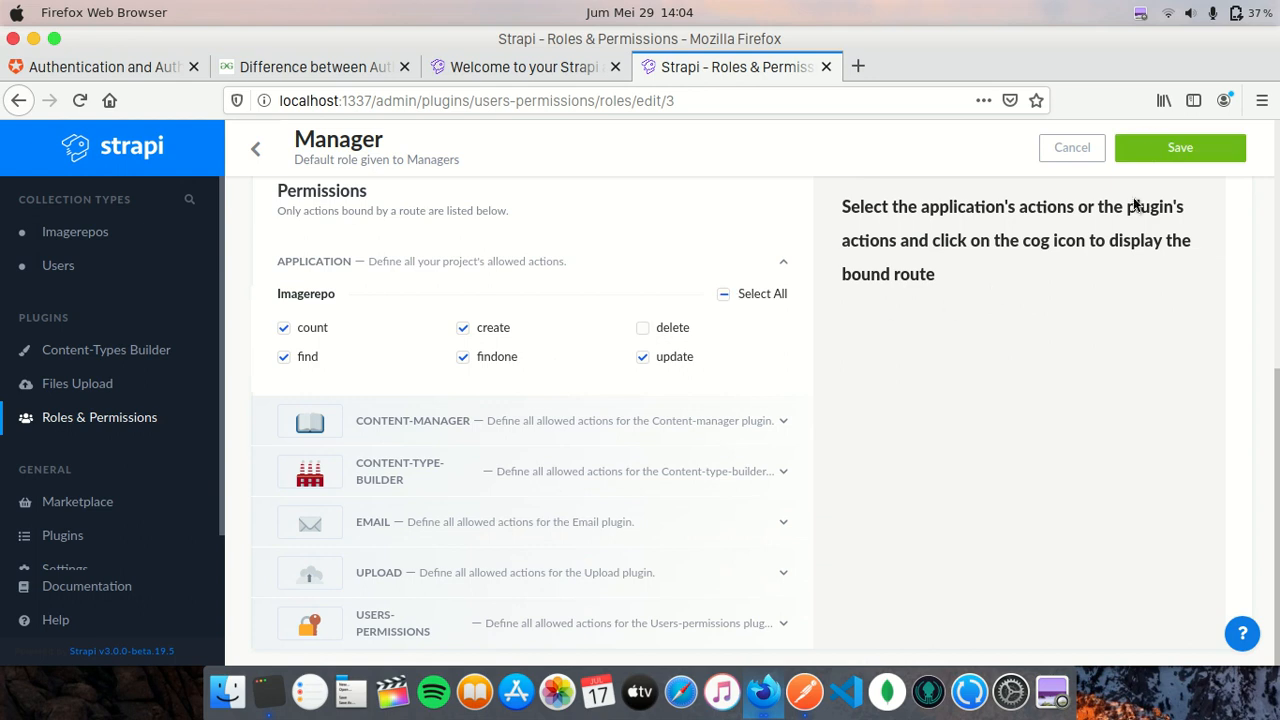
left_click(1169, 152)
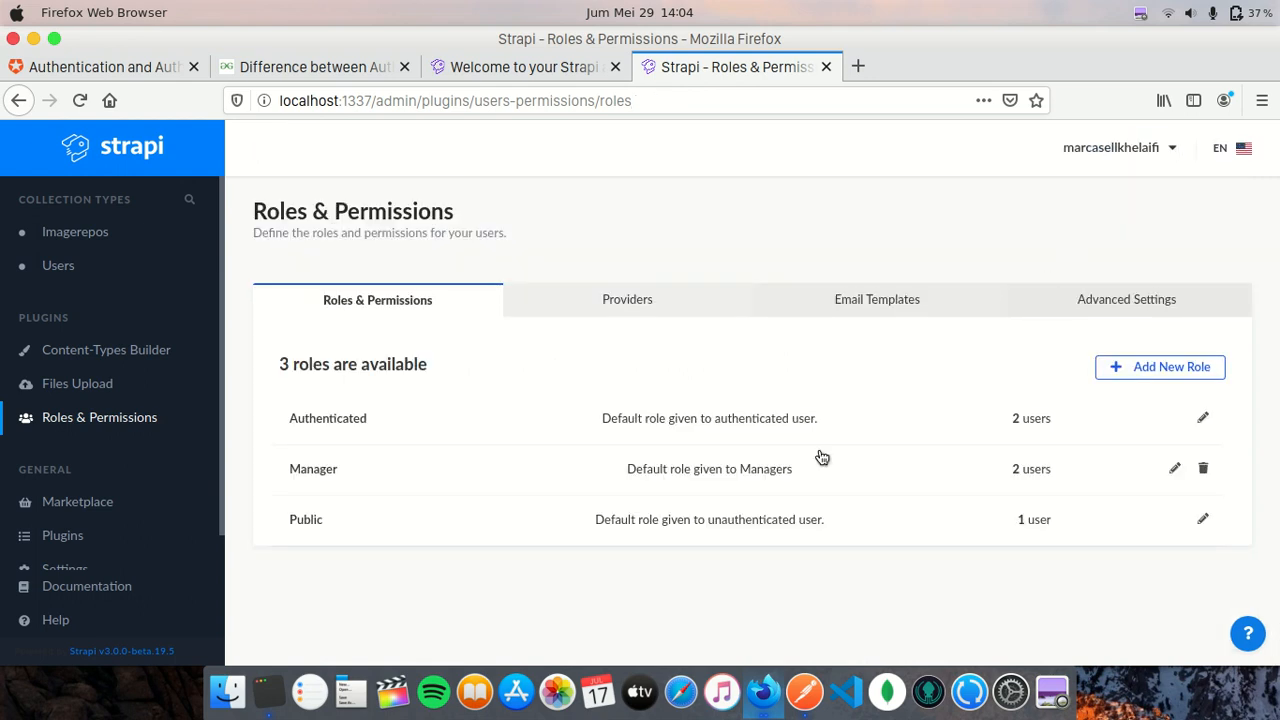
- Reopen the Manager role to confirm delete is revoked, then return to the roles list
left_click(438, 468)
scroll(643, 447, "down", 4)
scroll(643, 447, "up", 3)
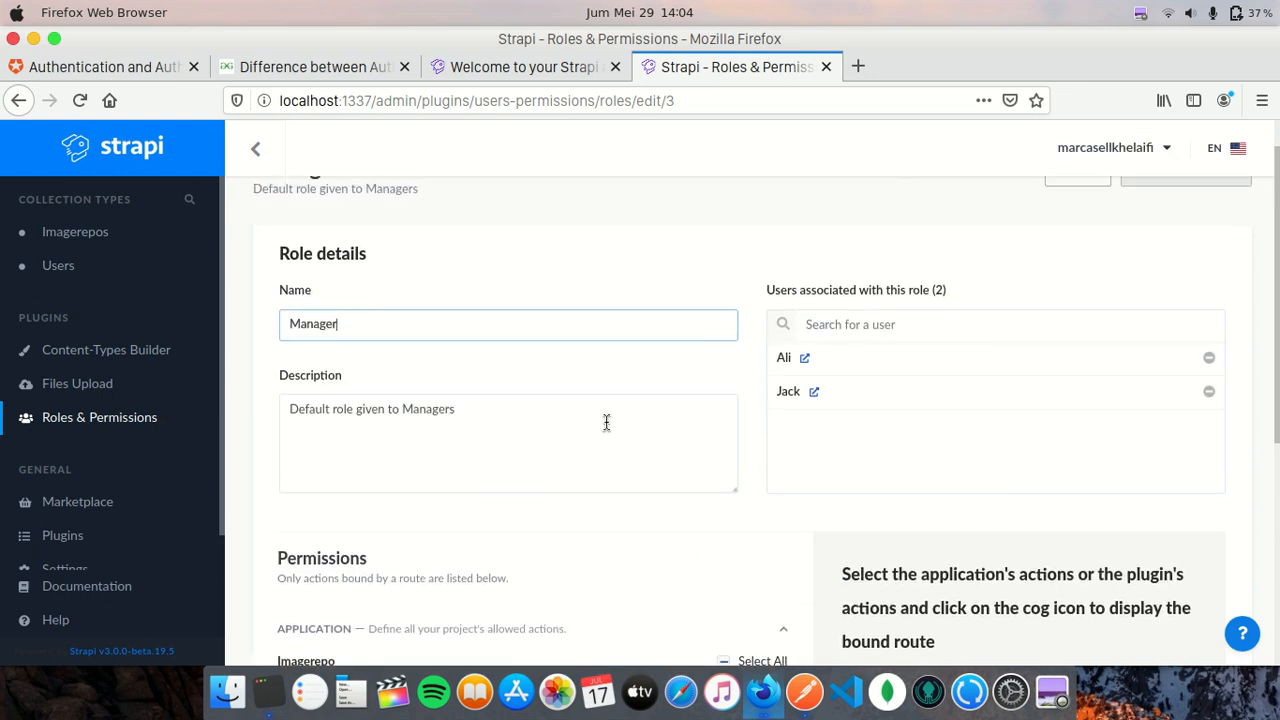
scroll(674, 434, "down", 5)
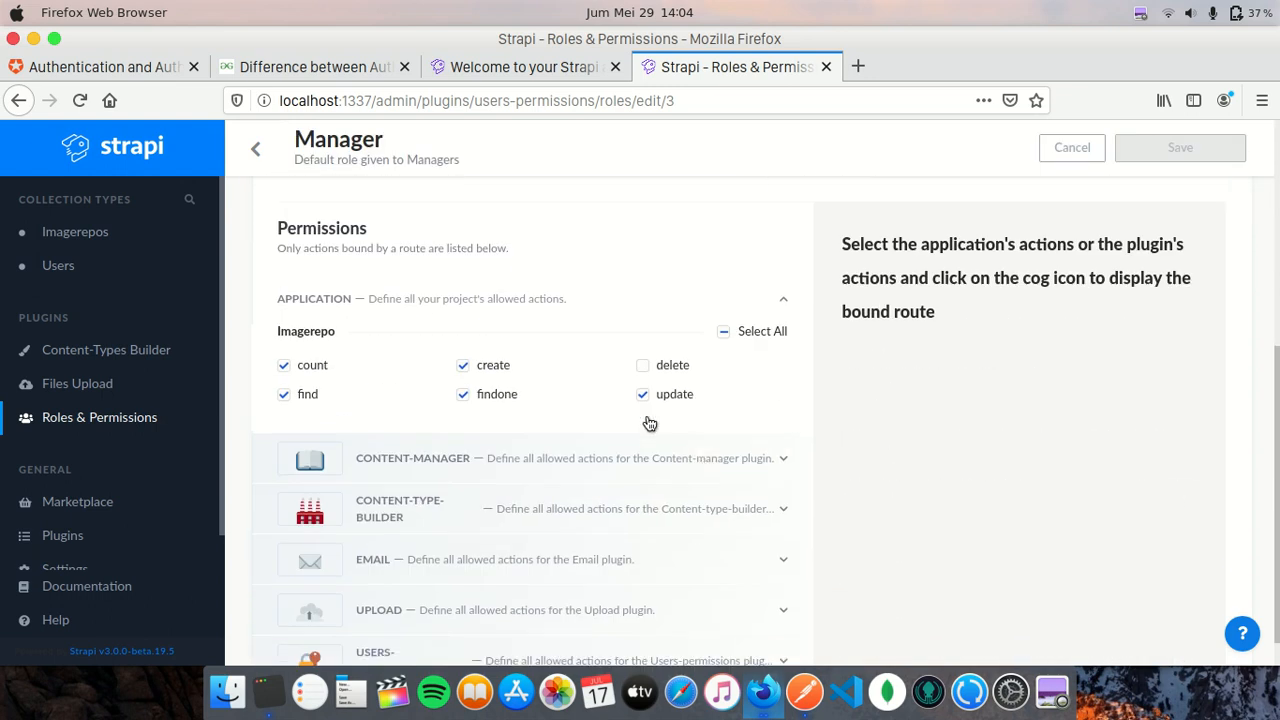
mouse_move(466, 366)
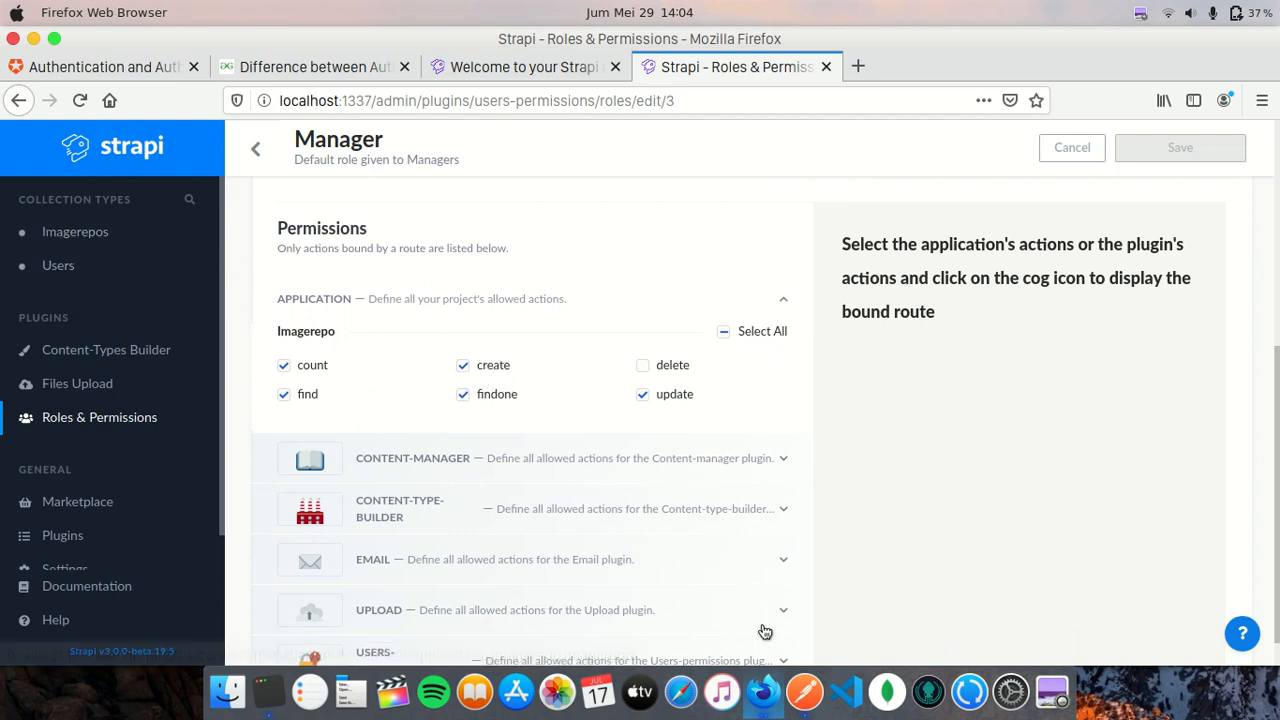
left_click(255, 148)
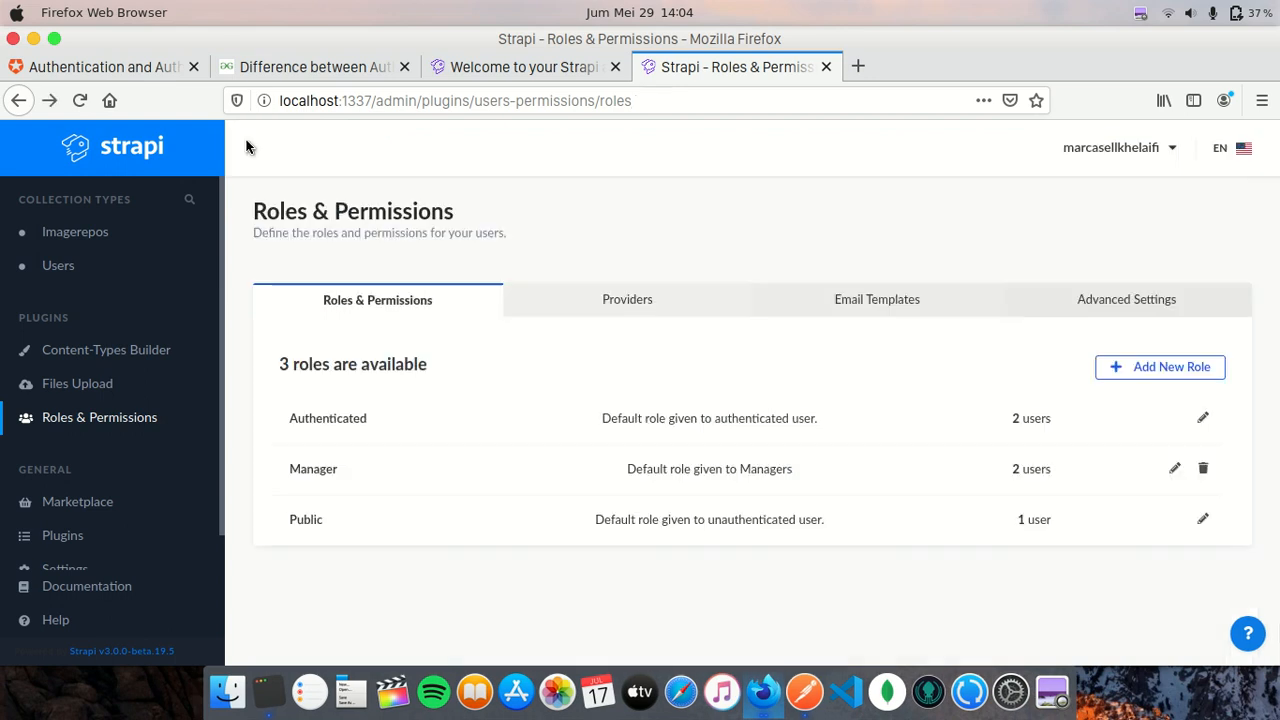
- Sort Strapi's Users list by Id, view the Manager user's account details, then return to Postman
left_click(149, 264)
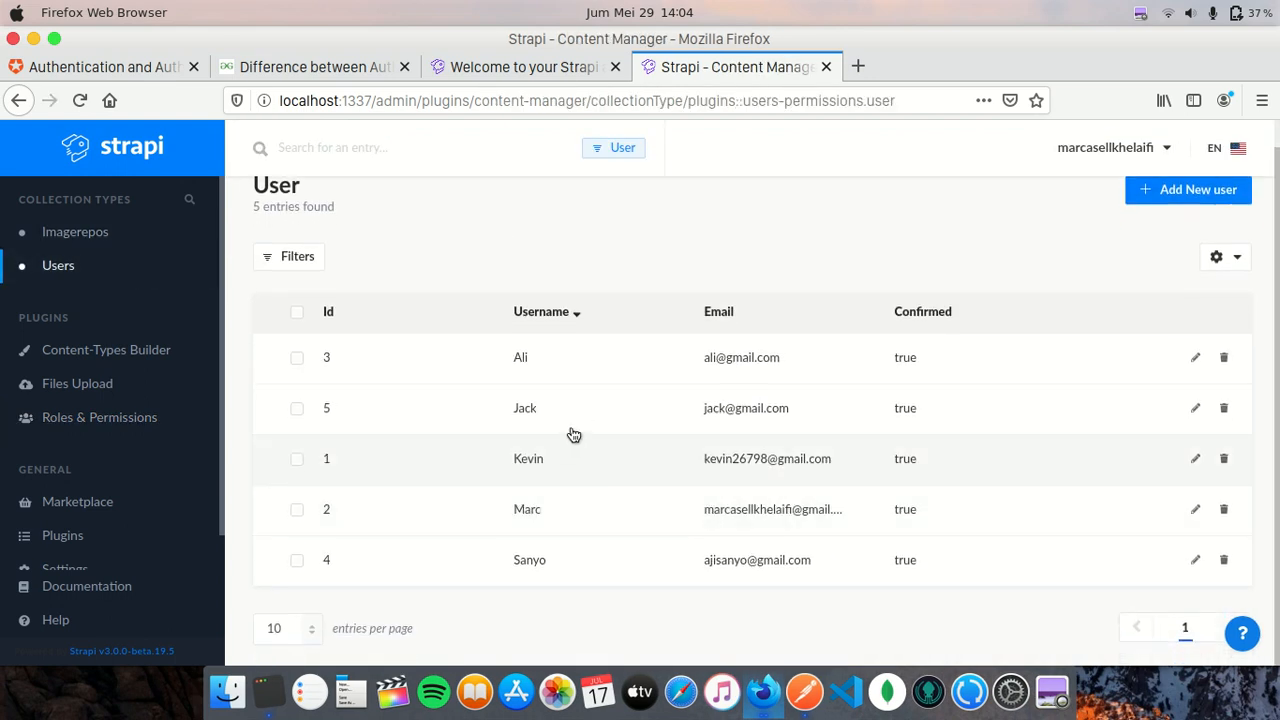
left_click(326, 322)
scroll(575, 547, "down", 1)
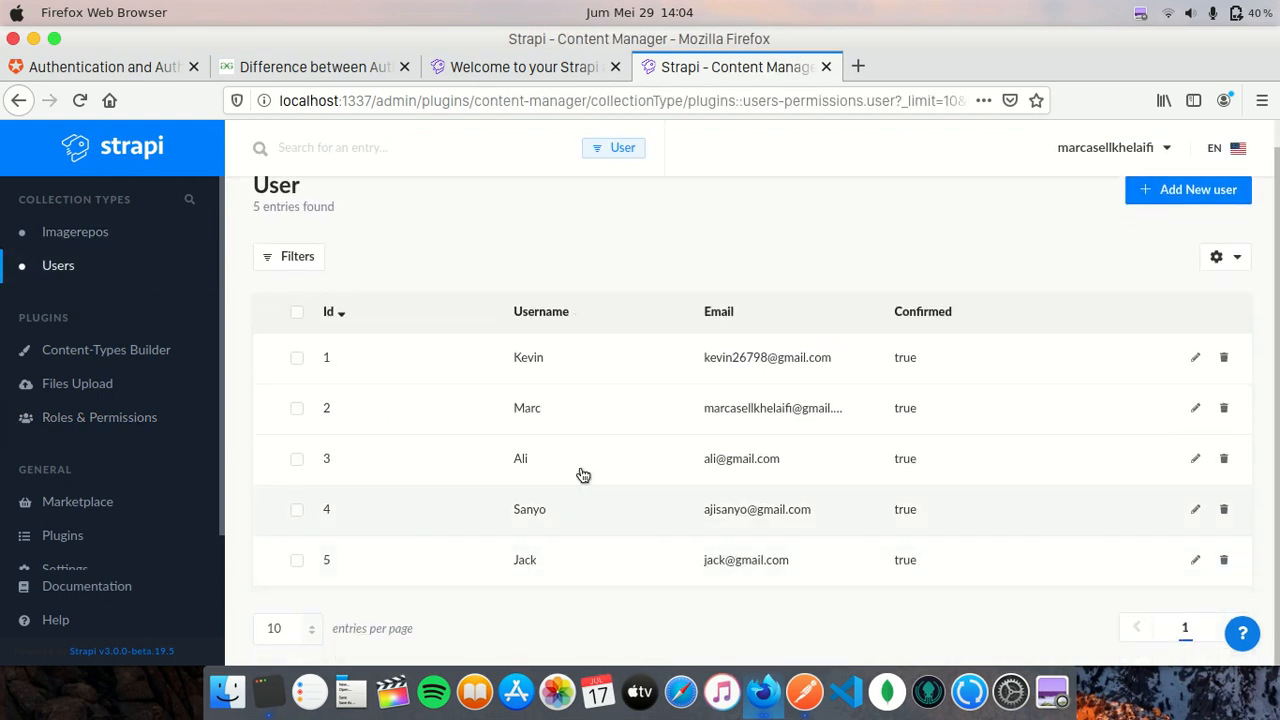
left_click(551, 566)
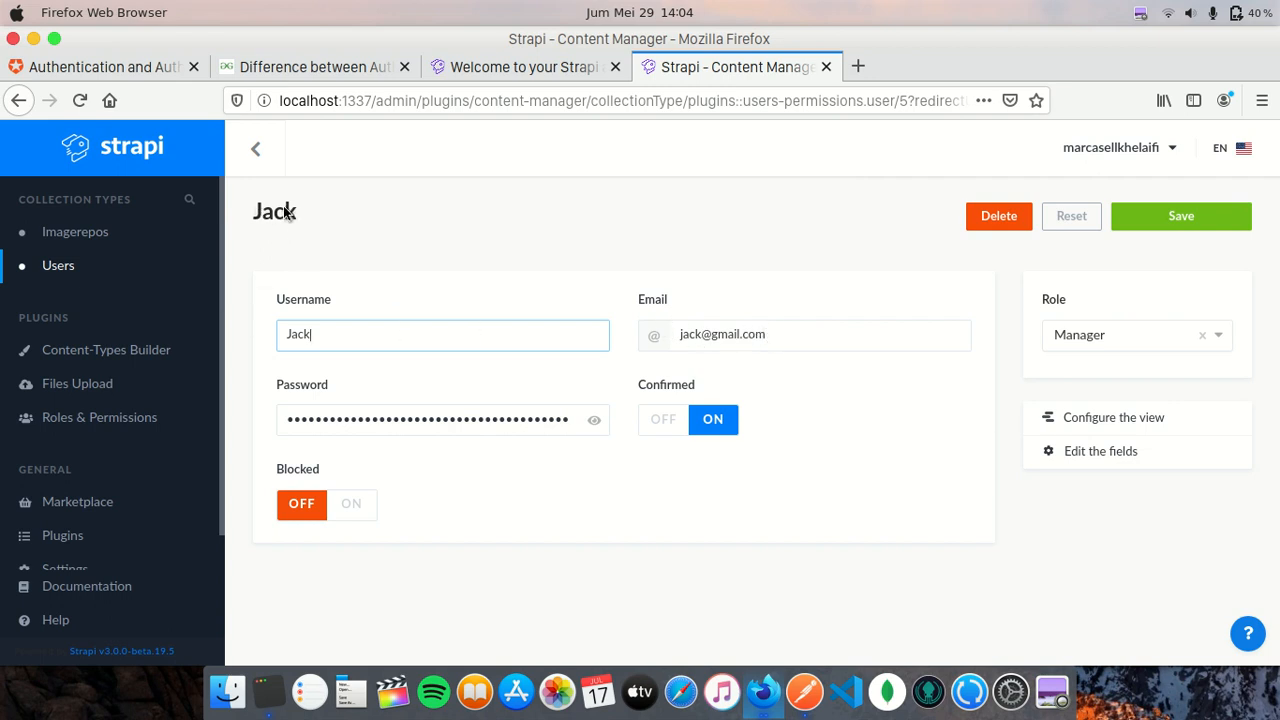
left_click(805, 688)
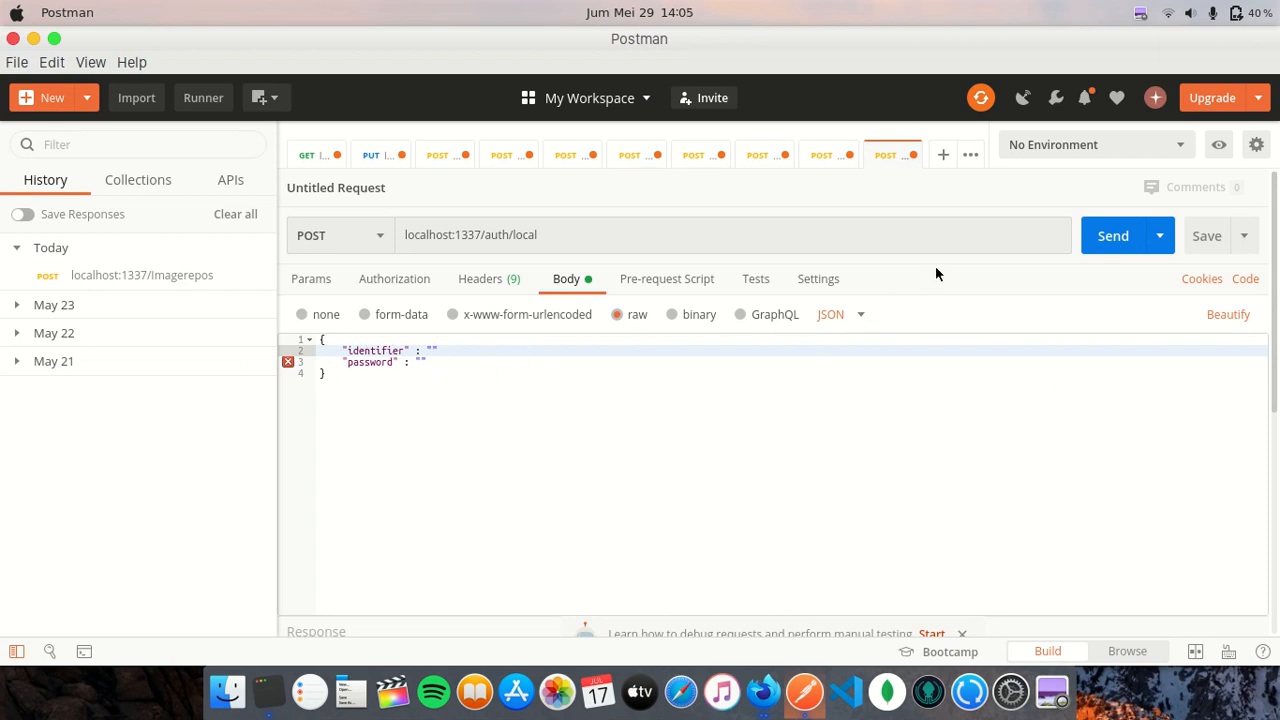
- Fill the identifier with the Manager user's e-mail and the password value, then send the auth/local request
key("alt+shift+Left")
key("Down")
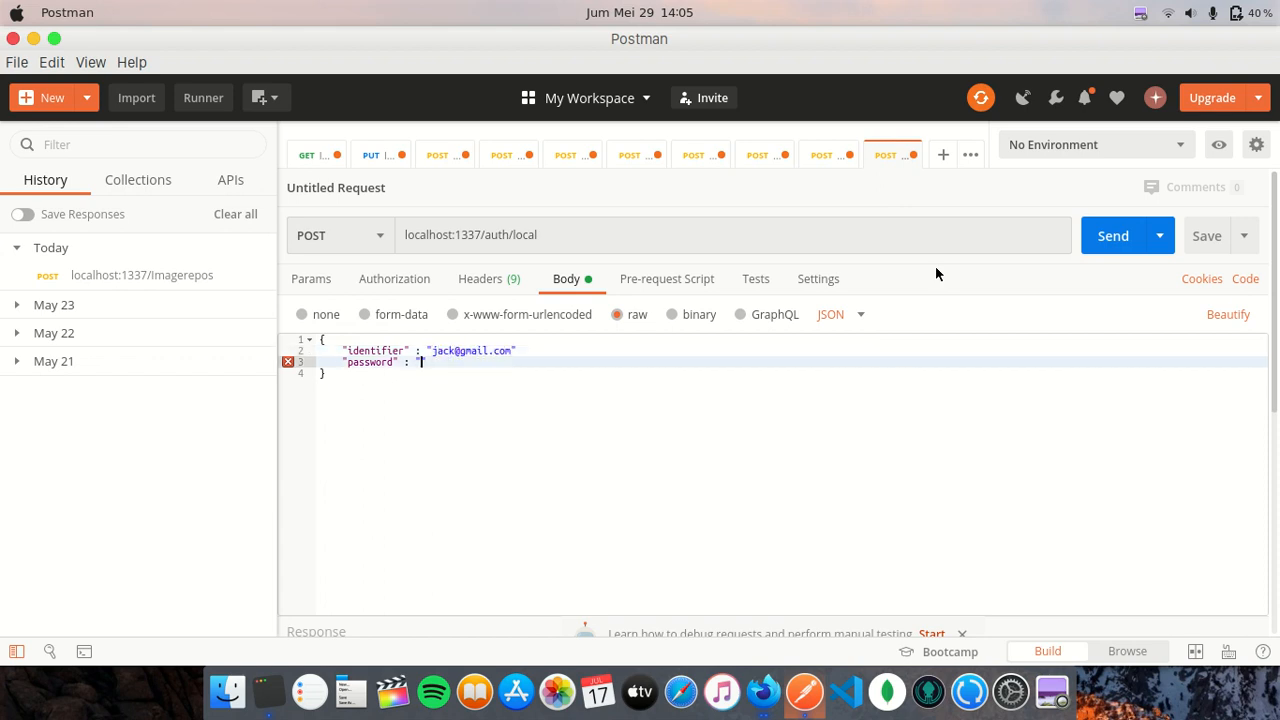
left_click(489, 364)
left_click(537, 349)
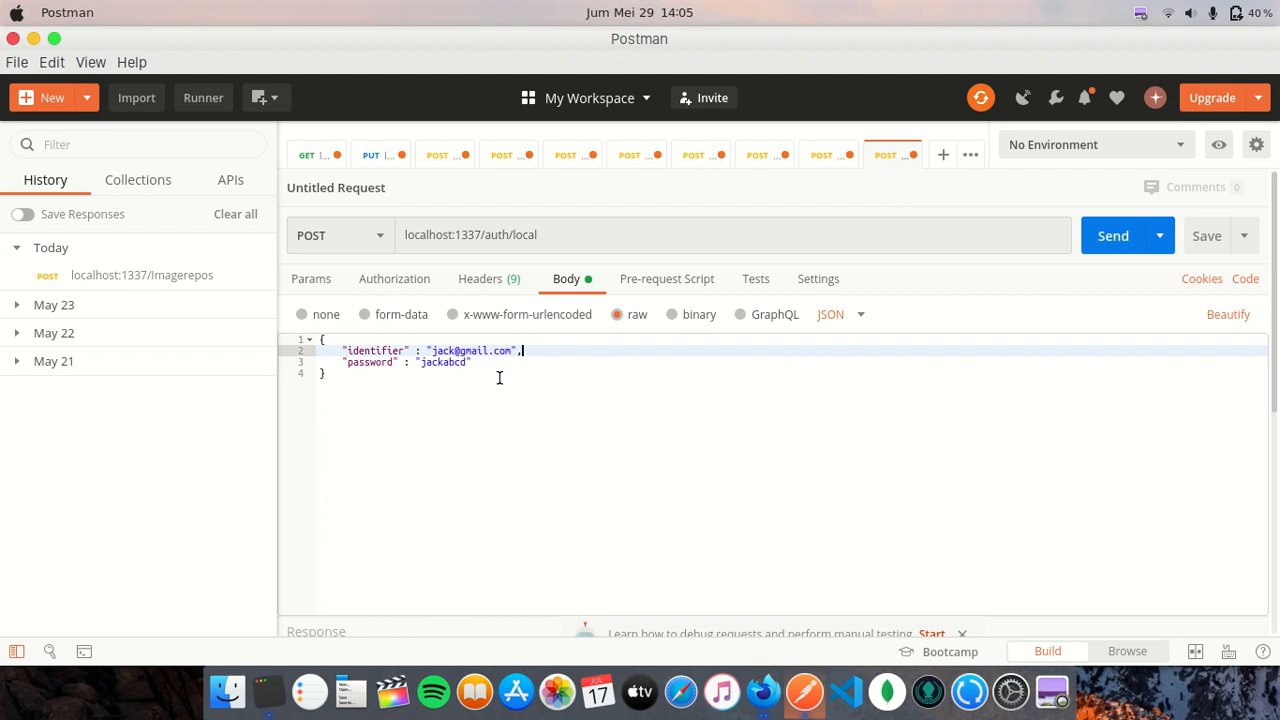
left_click(454, 376)
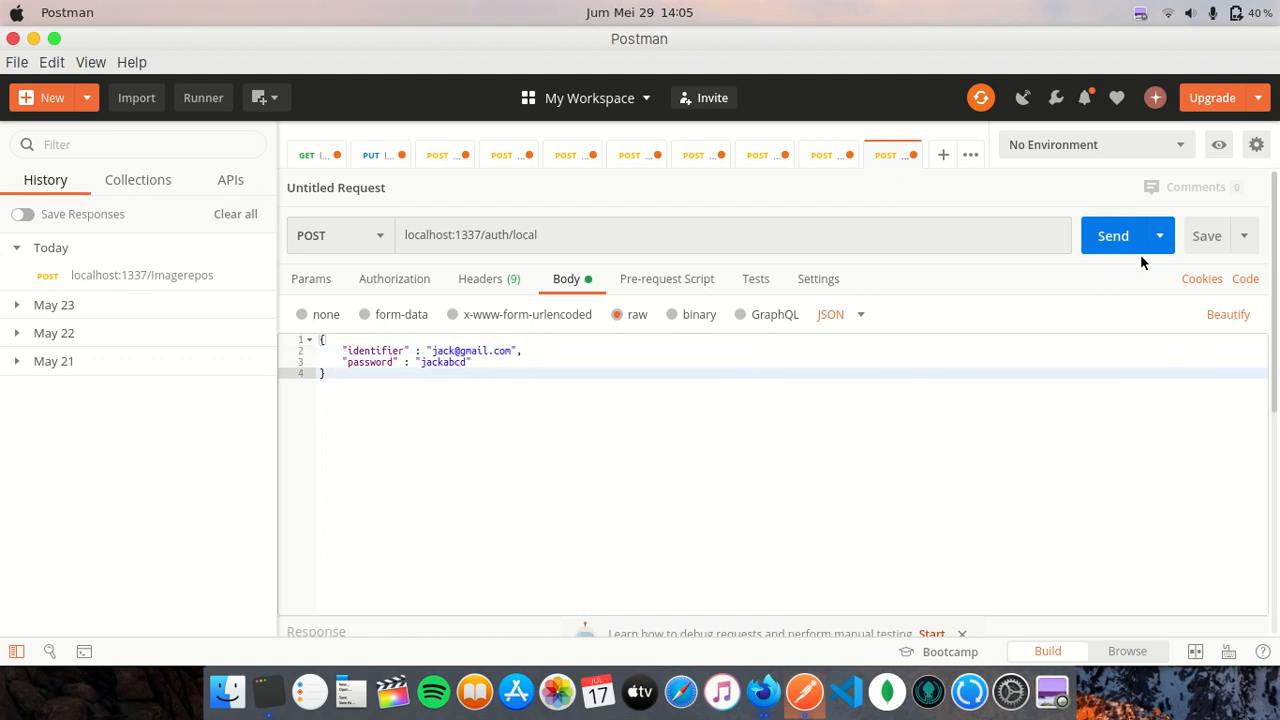
left_click(1116, 235)
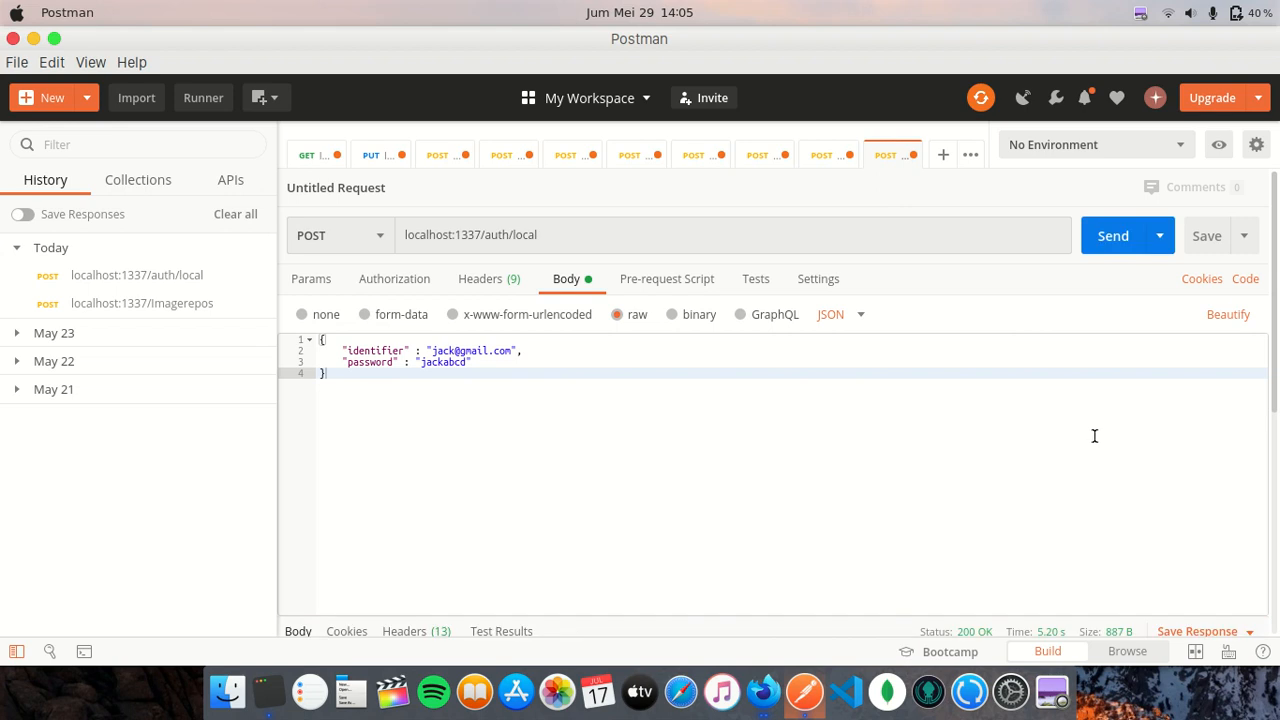
- Select the jwt value in the 200 OK response body and copy it
scroll(1060, 450, "down", 2)
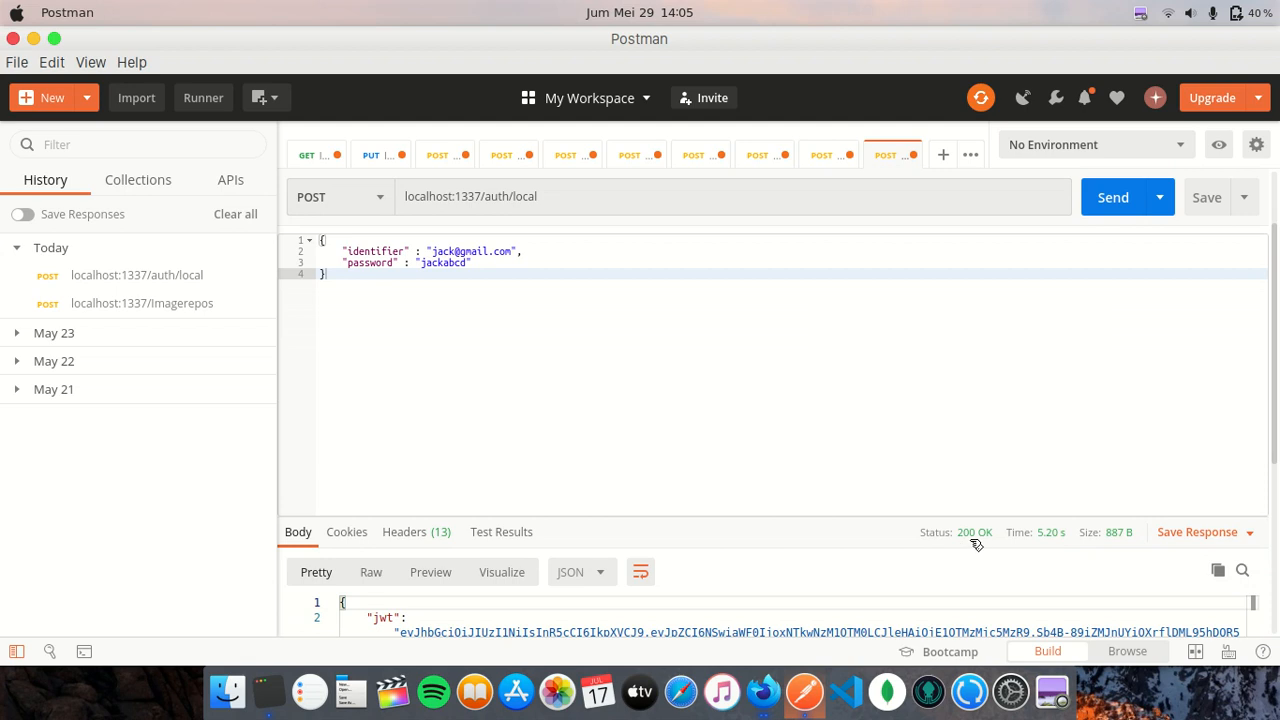
scroll(826, 466, "down", 5)
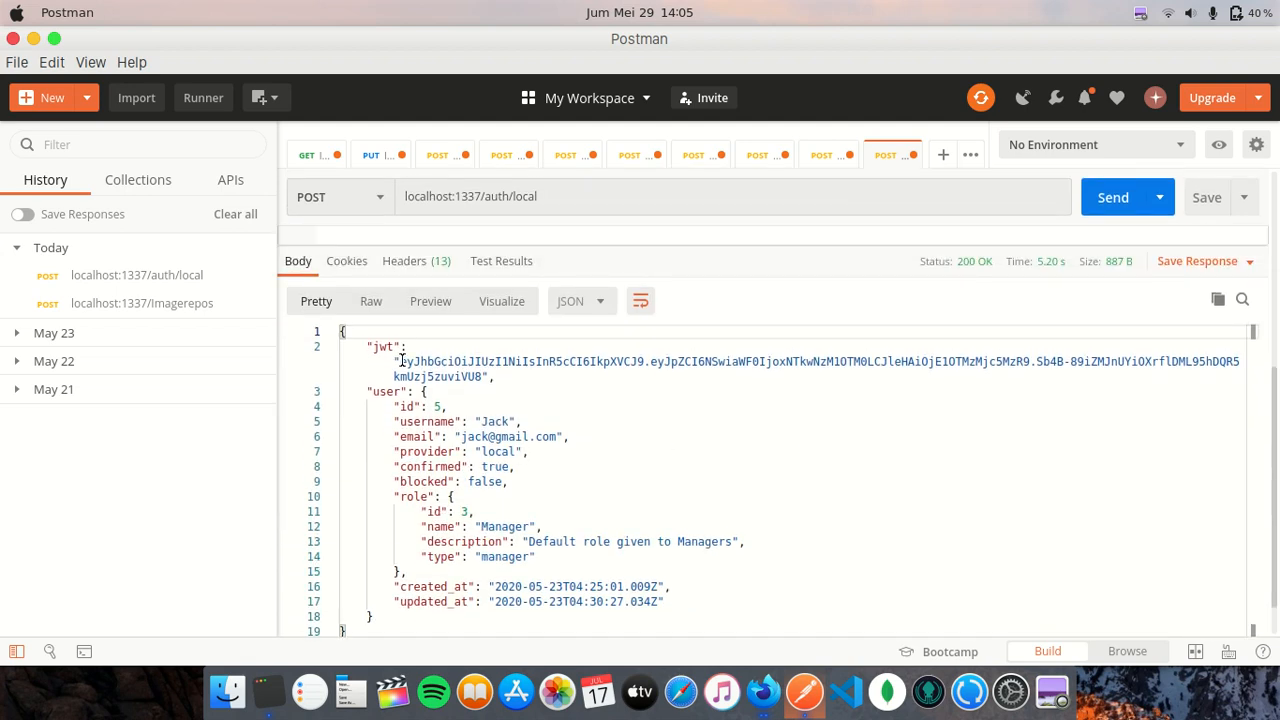
left_click_drag(400, 362, 484, 376)
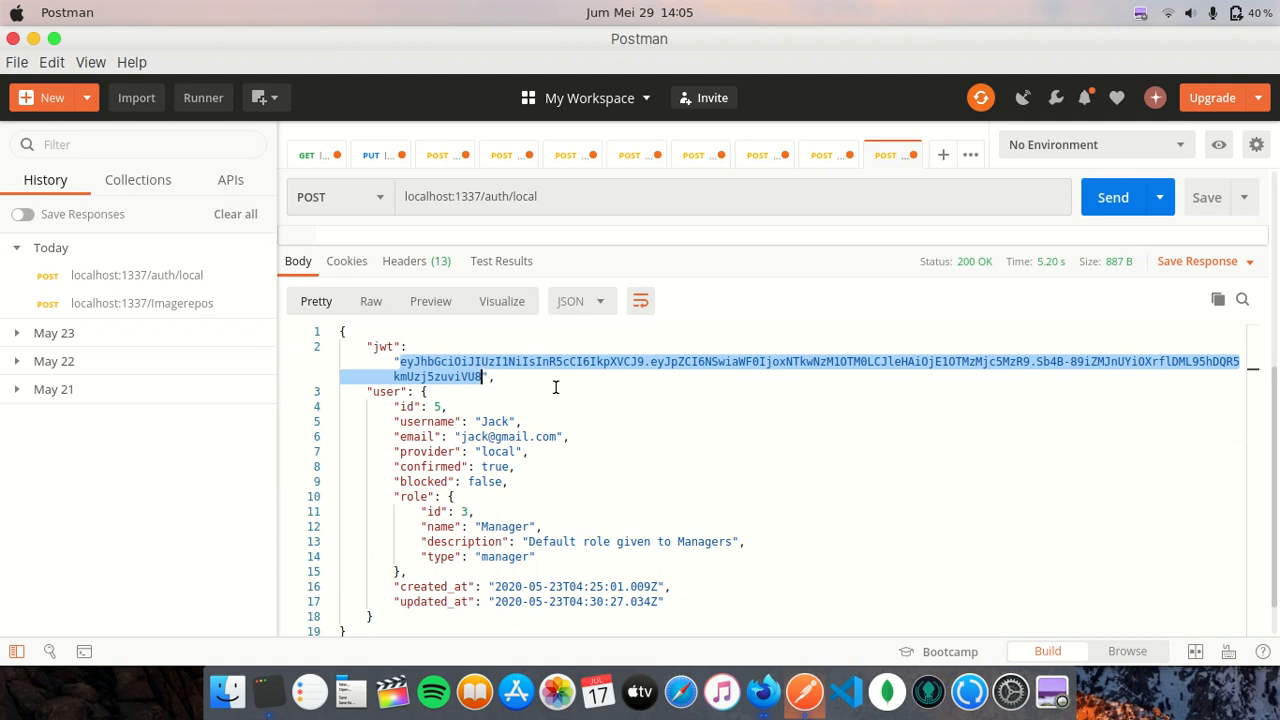
scroll(580, 397, "up", 3)
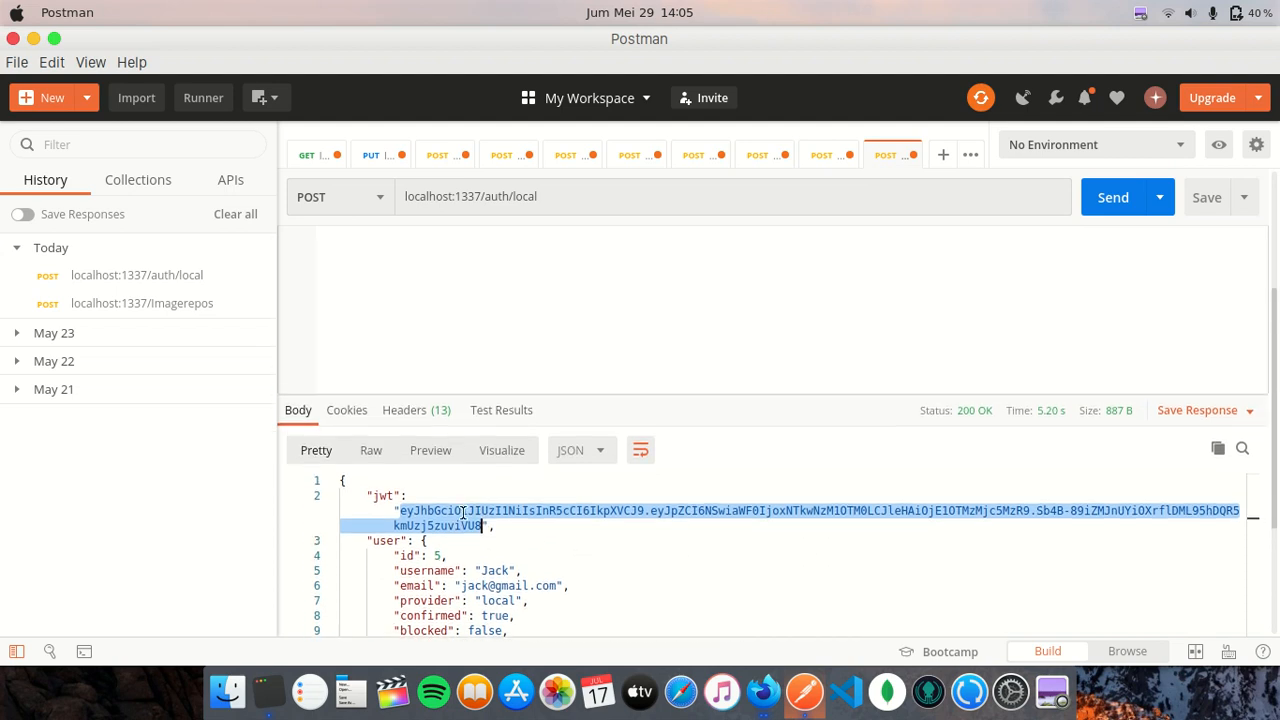
scroll(631, 555, "down", 2)
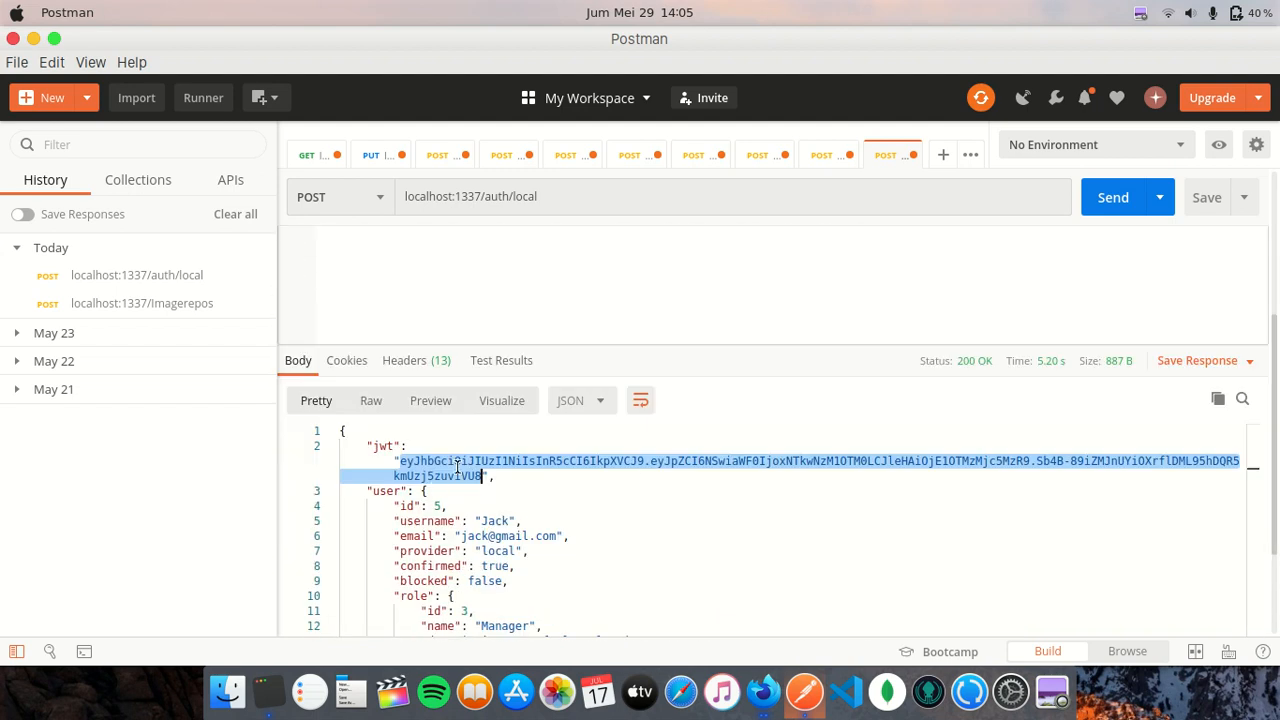
right_click(478, 478)
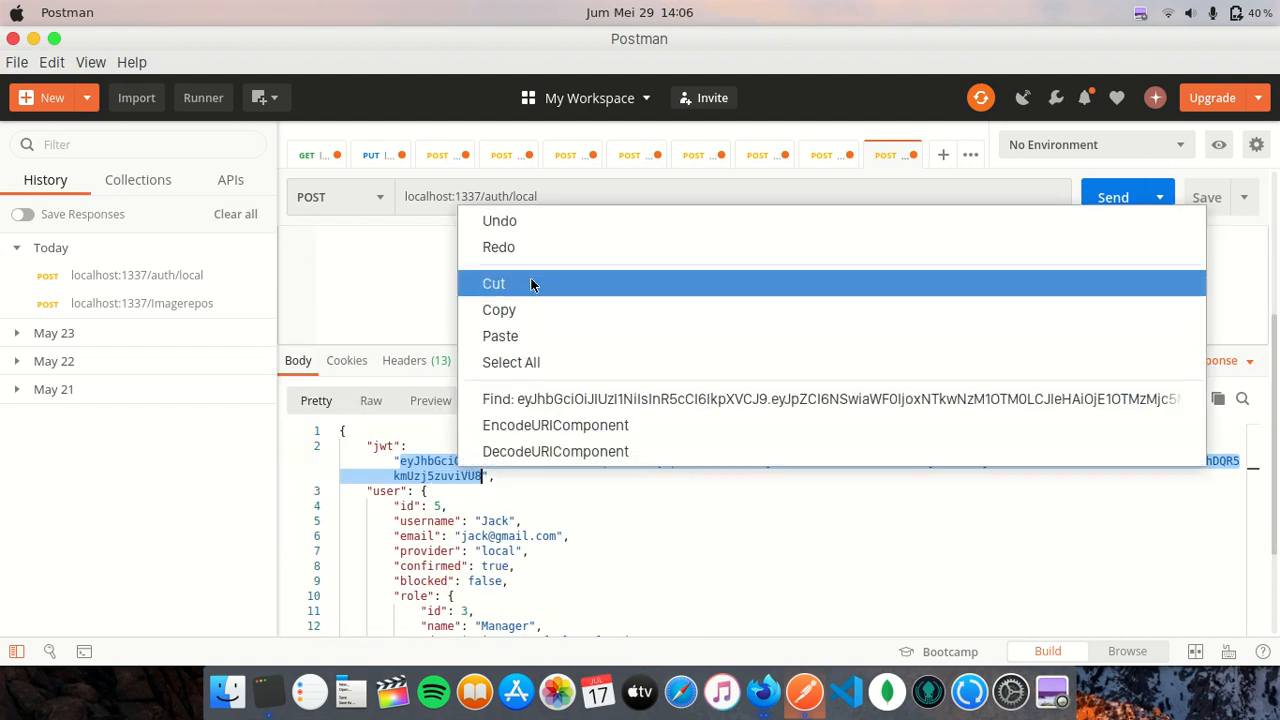
left_click(534, 309)
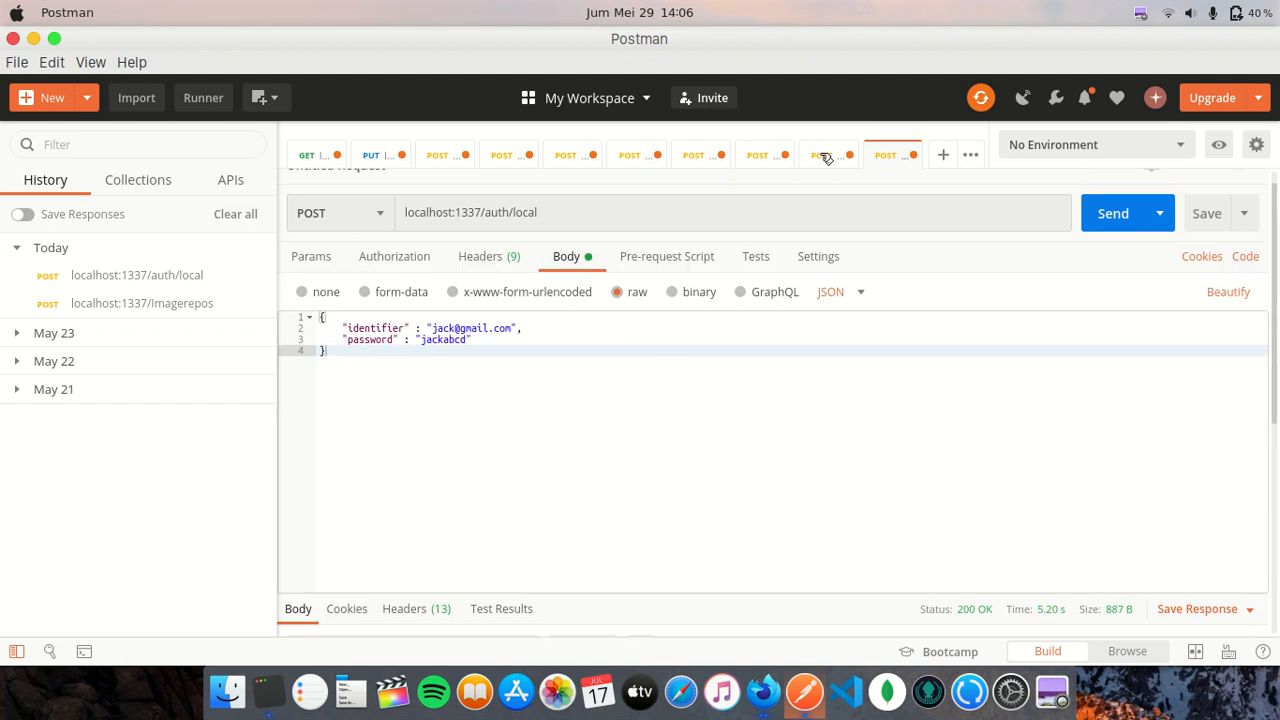
- Switch to the Imagerepos POST request and set its authorization type to Bearer Token
left_click(826, 156)
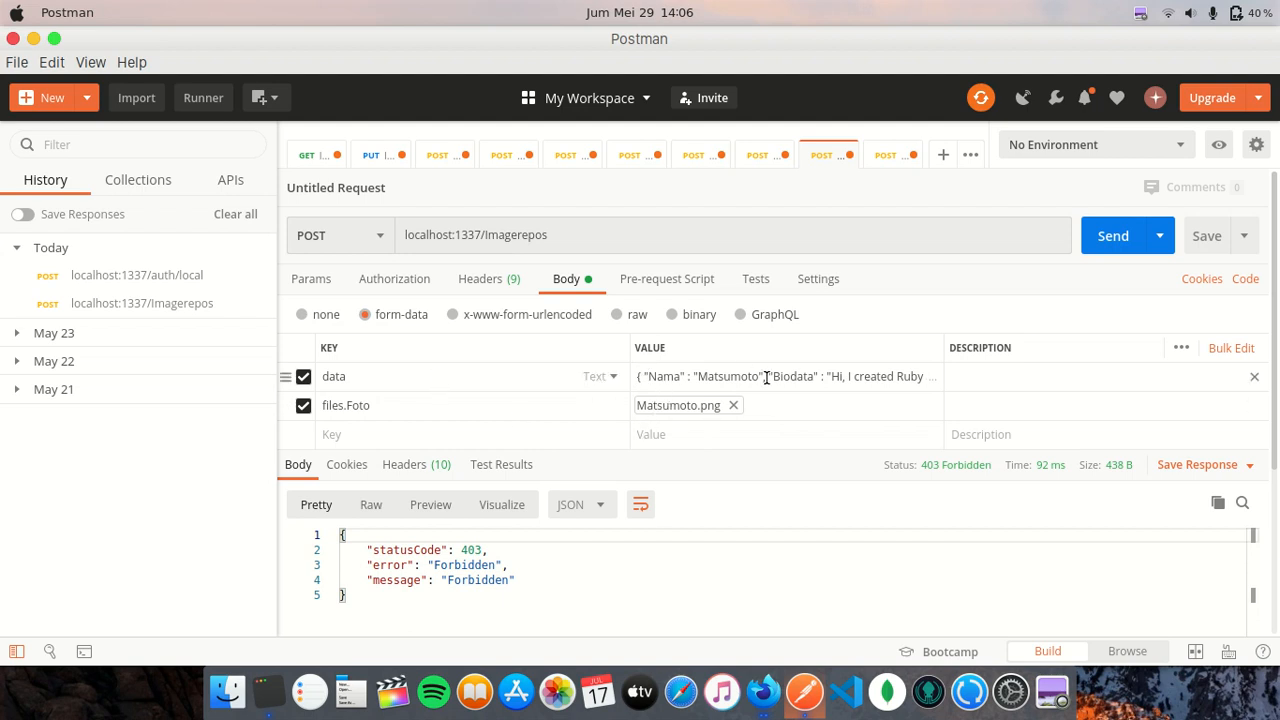
left_click(392, 281)
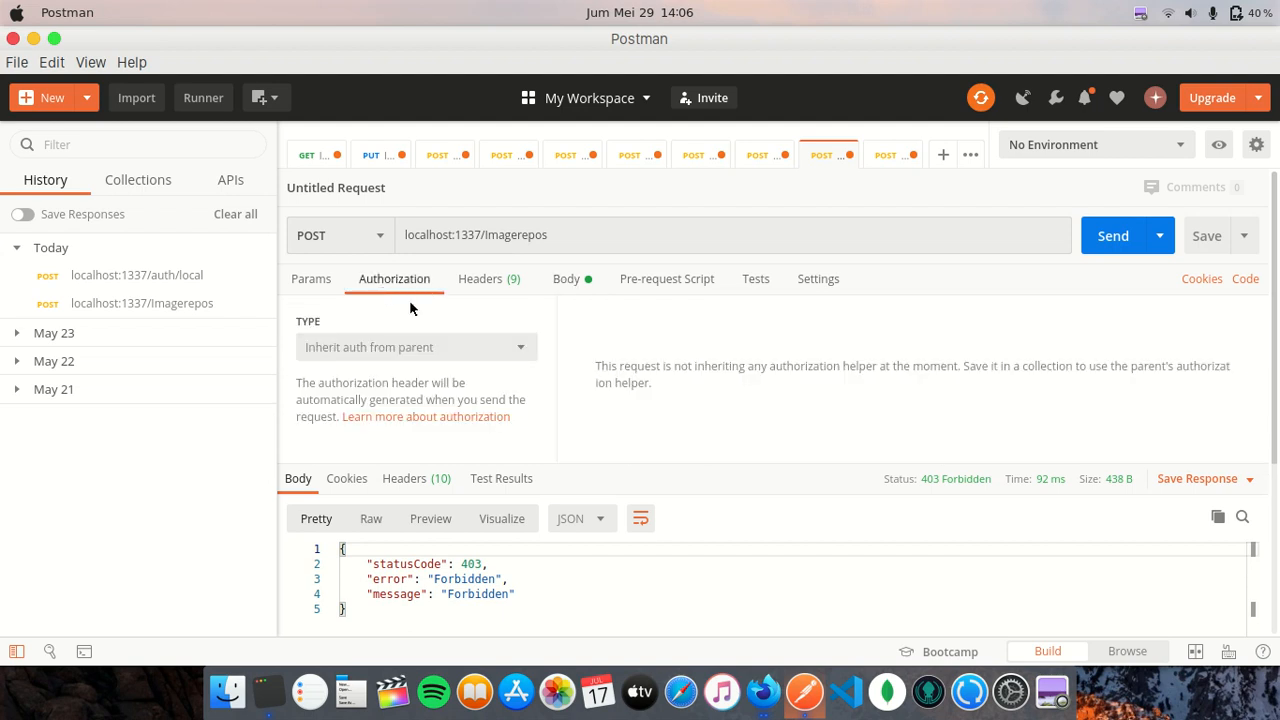
left_click(425, 350)
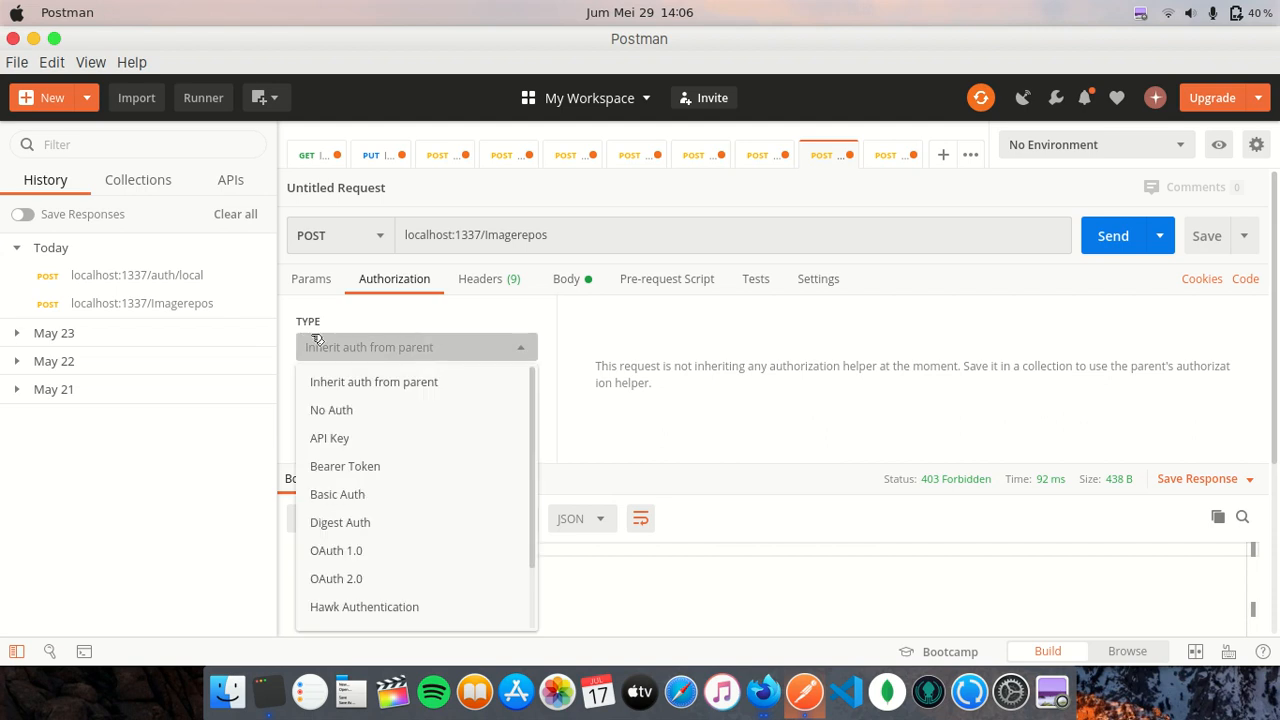
left_click(383, 477)
- Clear the old bearer token and paste the copied JWT in its place
left_click(940, 328)
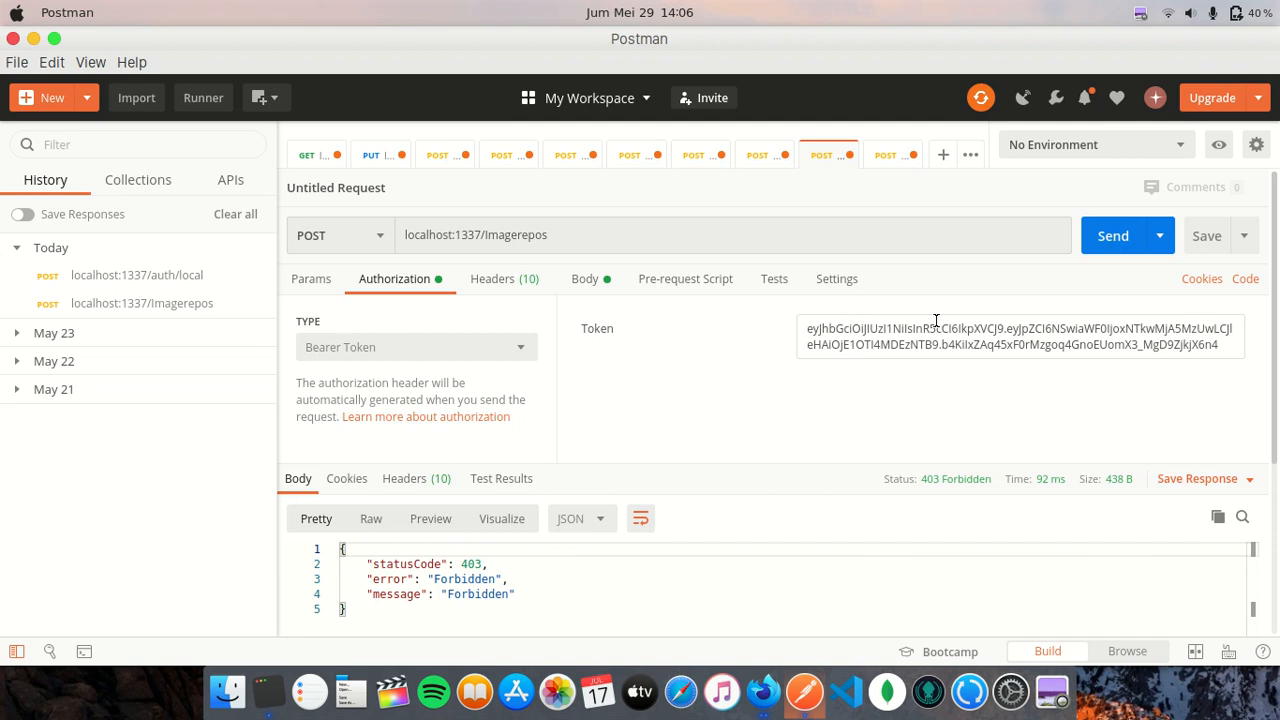
triple_click(934, 333)
key("super+v")
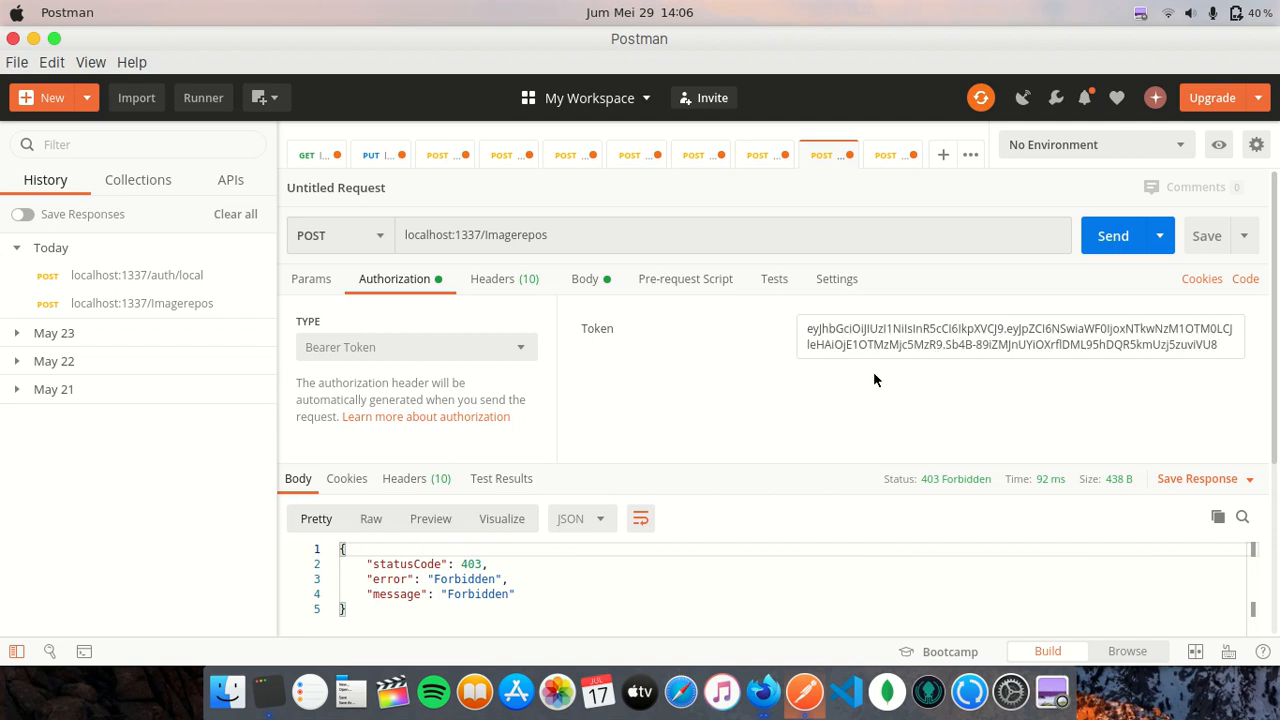
key("super+a")
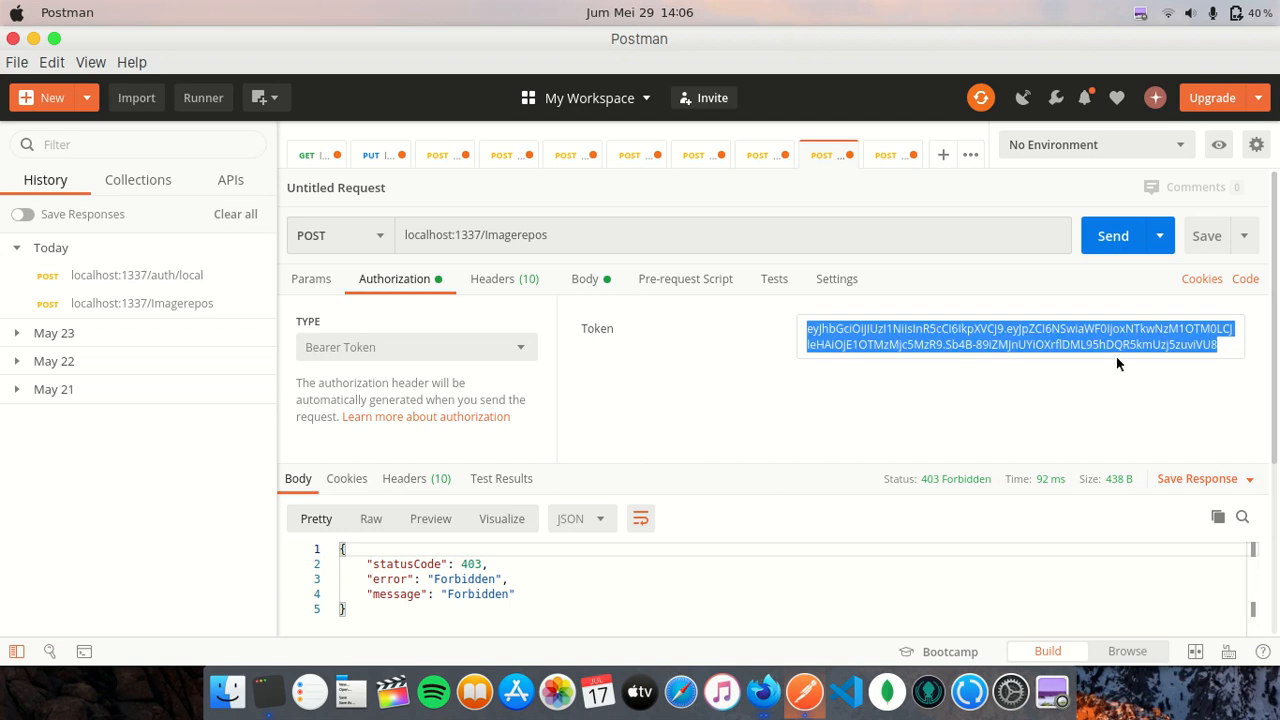
key("BackSpace")
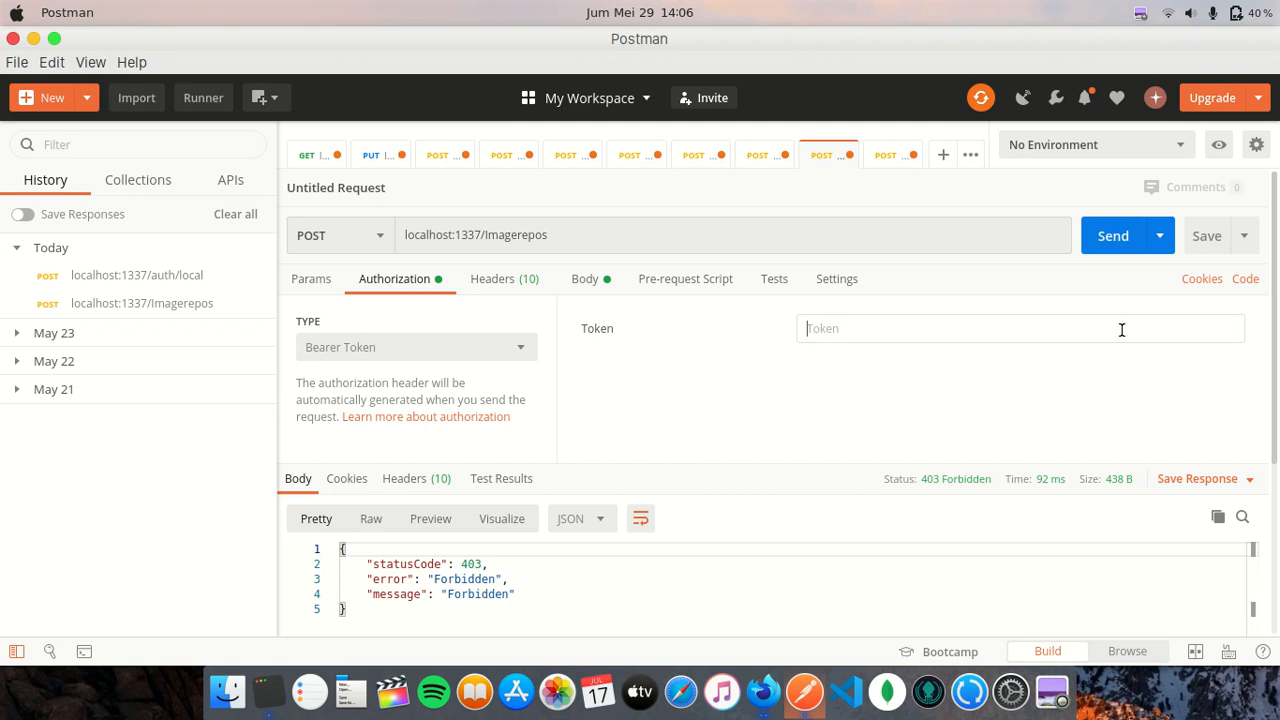
right_click(1121, 330)
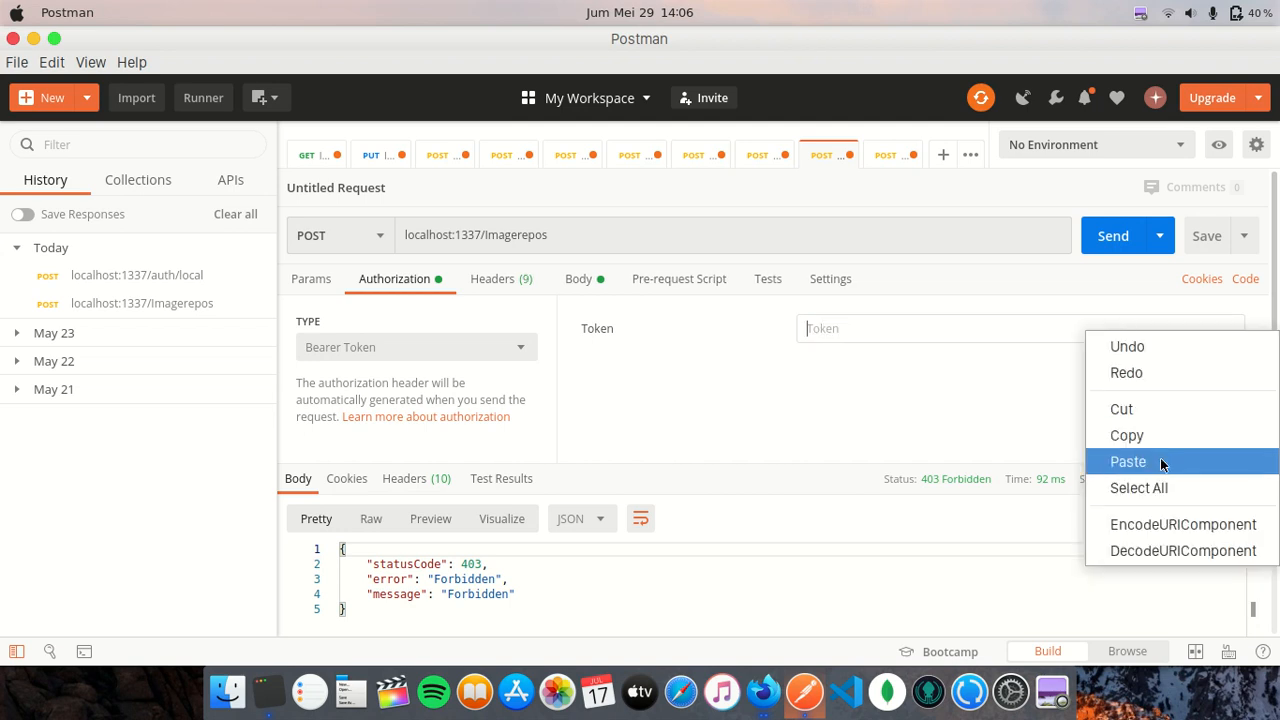
left_click(1128, 462)
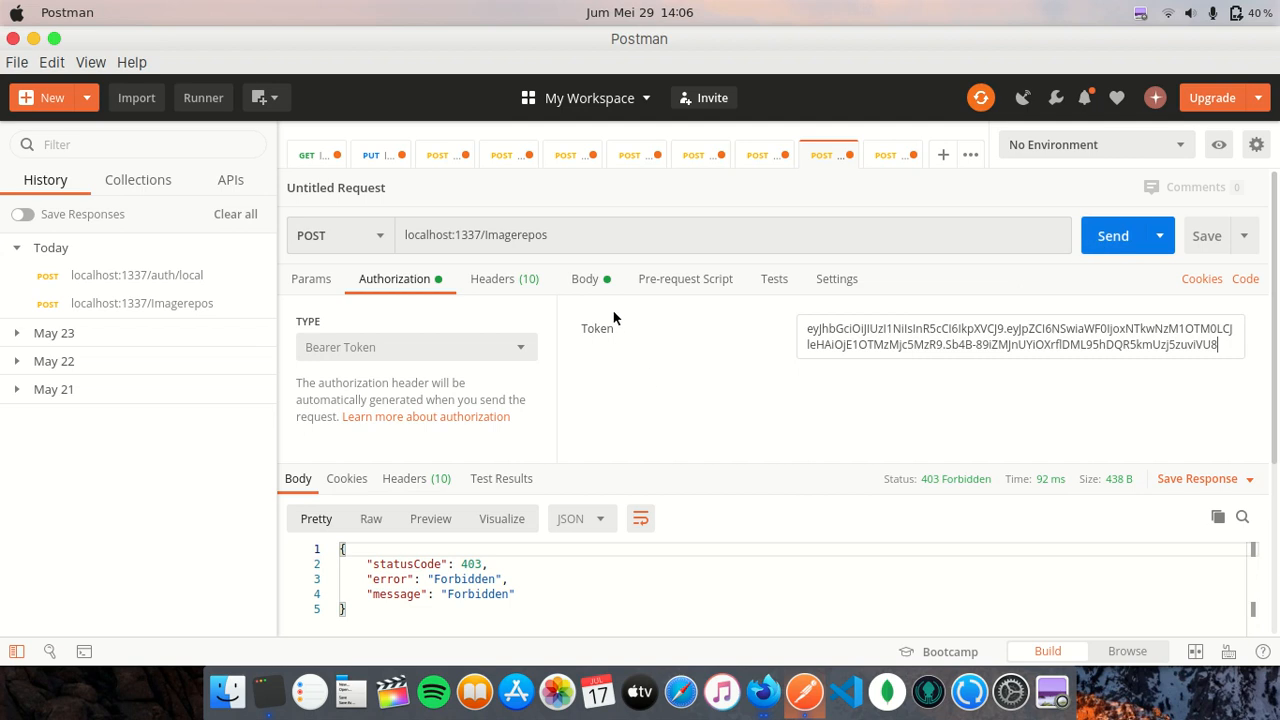
left_click(597, 278)
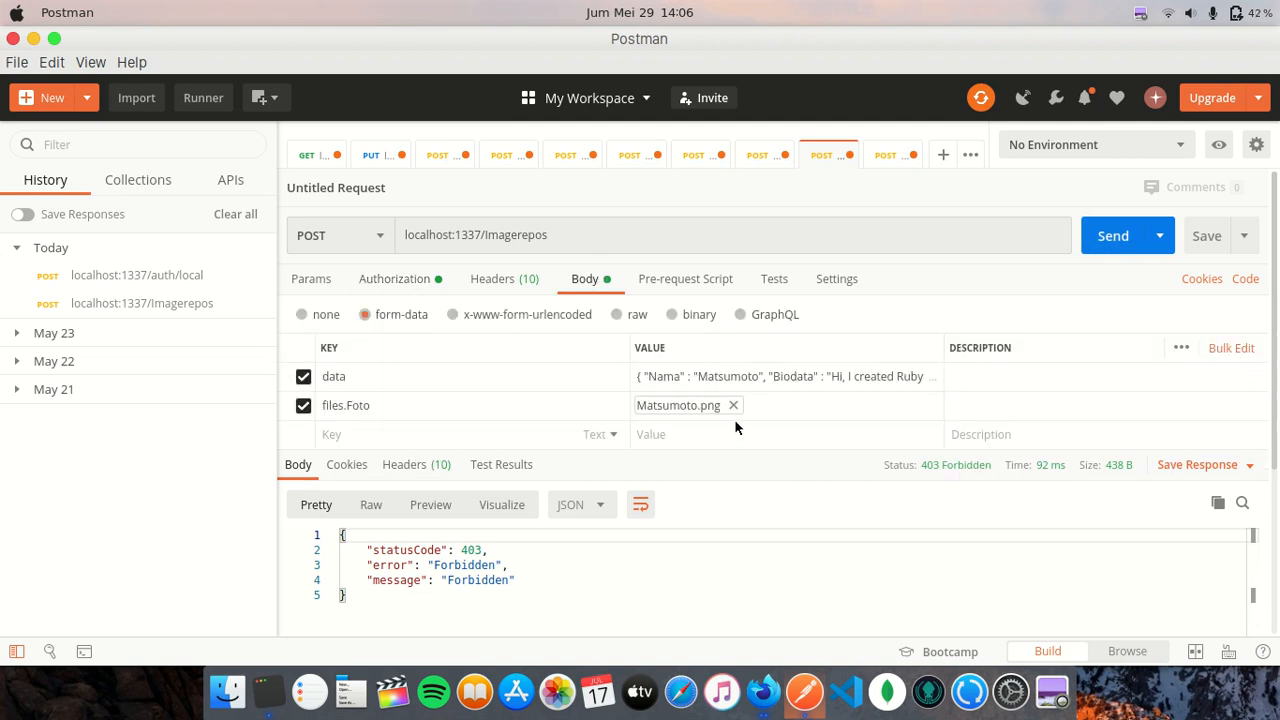
- Review the earlier response JSON and recheck the Bearer authorization before sending
left_click(697, 378)
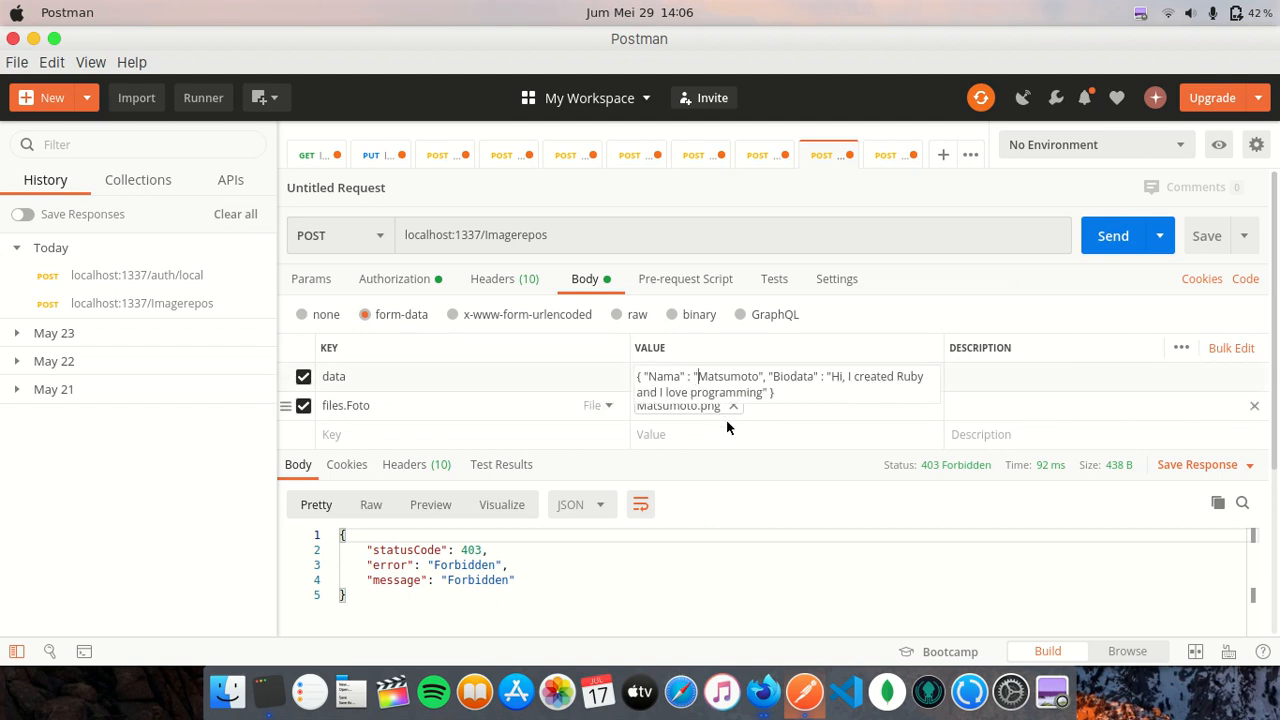
left_click(758, 466)
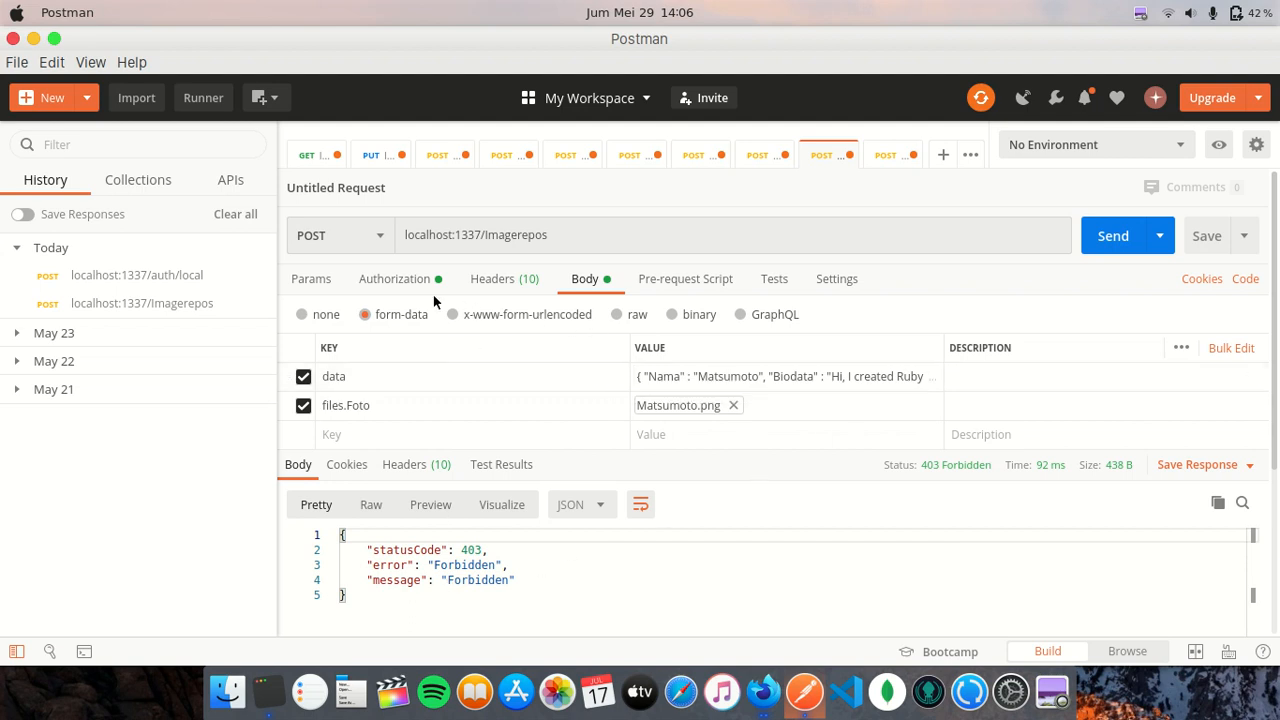
left_click(408, 282)
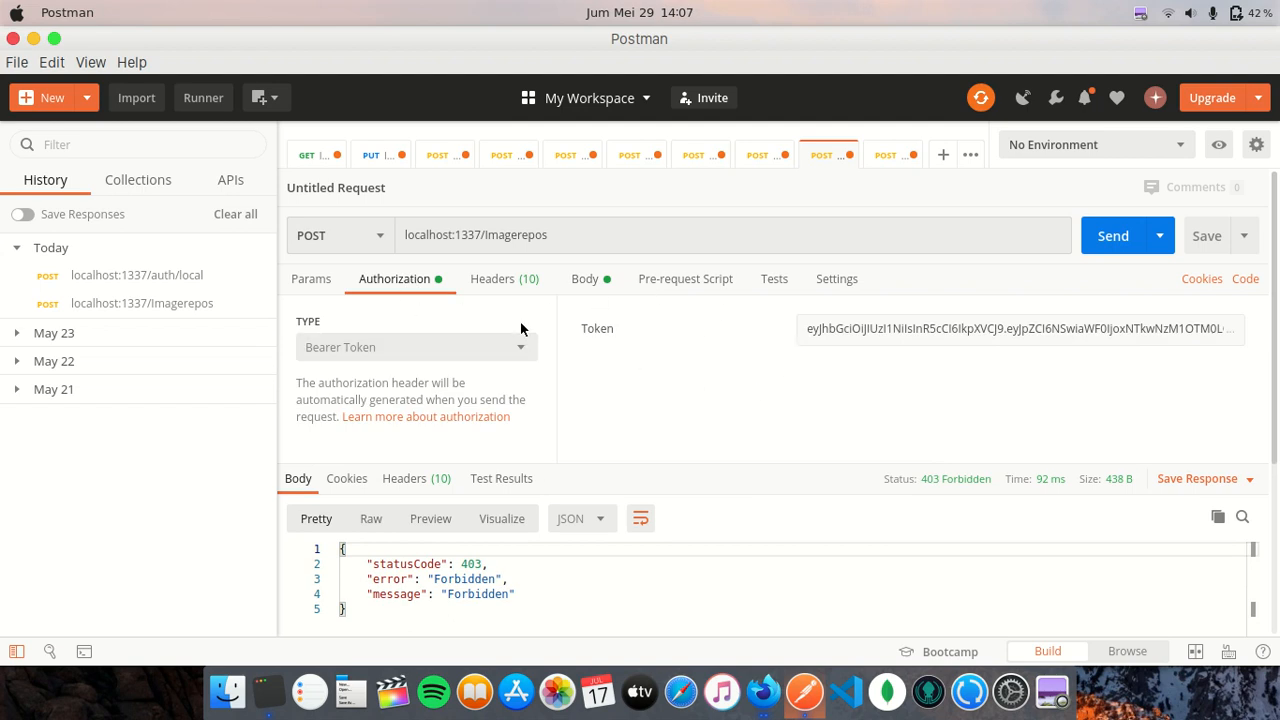
left_click(583, 284)
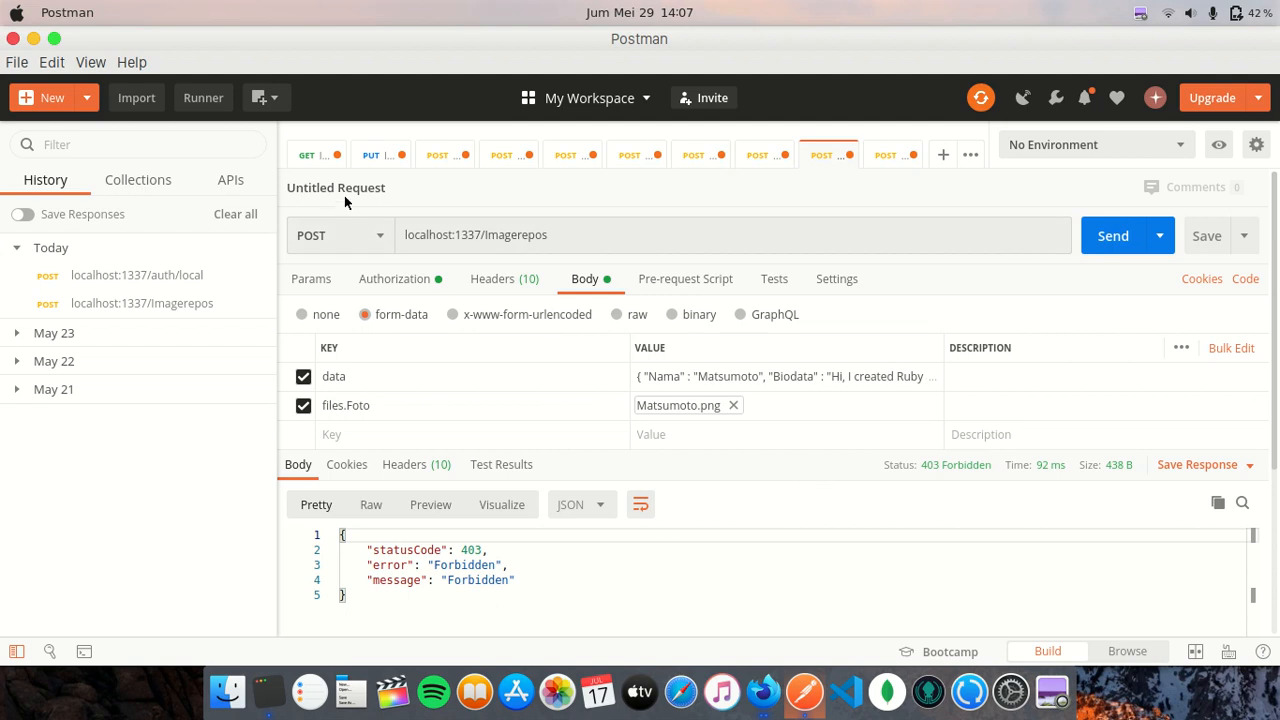
- Send the Imagerepos POST, check its 200 OK response, and return to Strapi's user list
left_click(1114, 244)
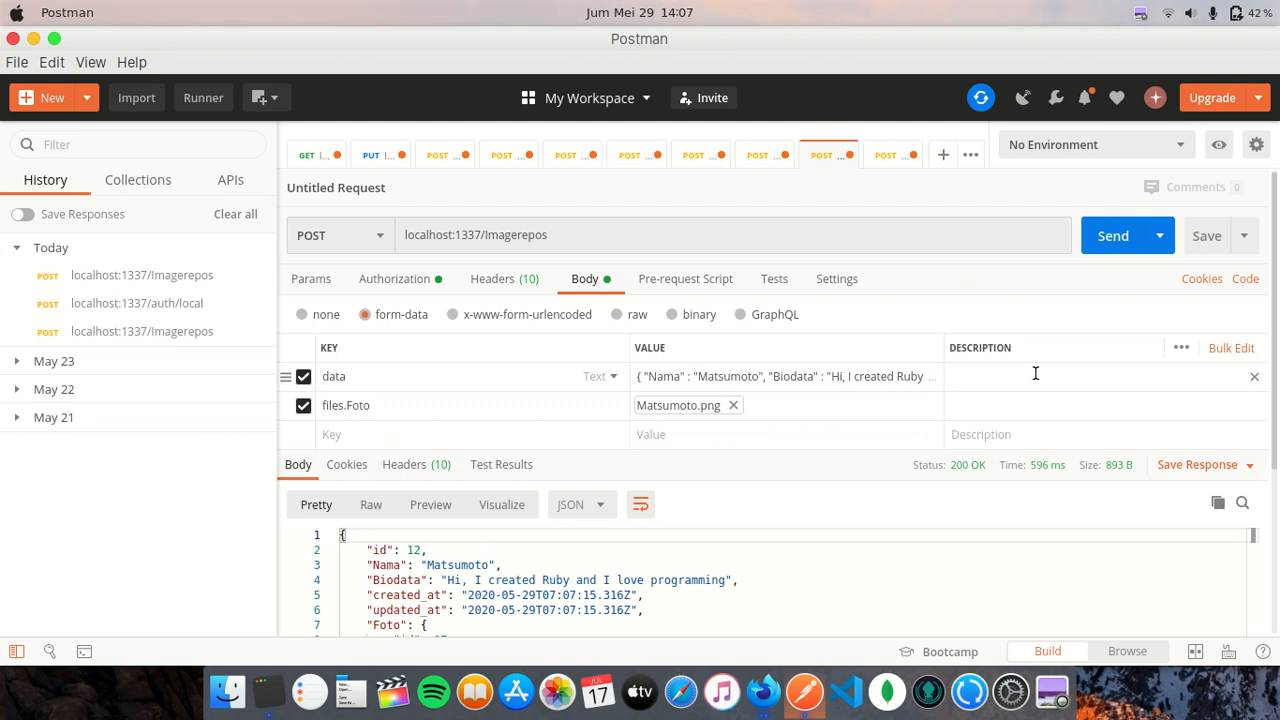
scroll(837, 525, "down", 5)
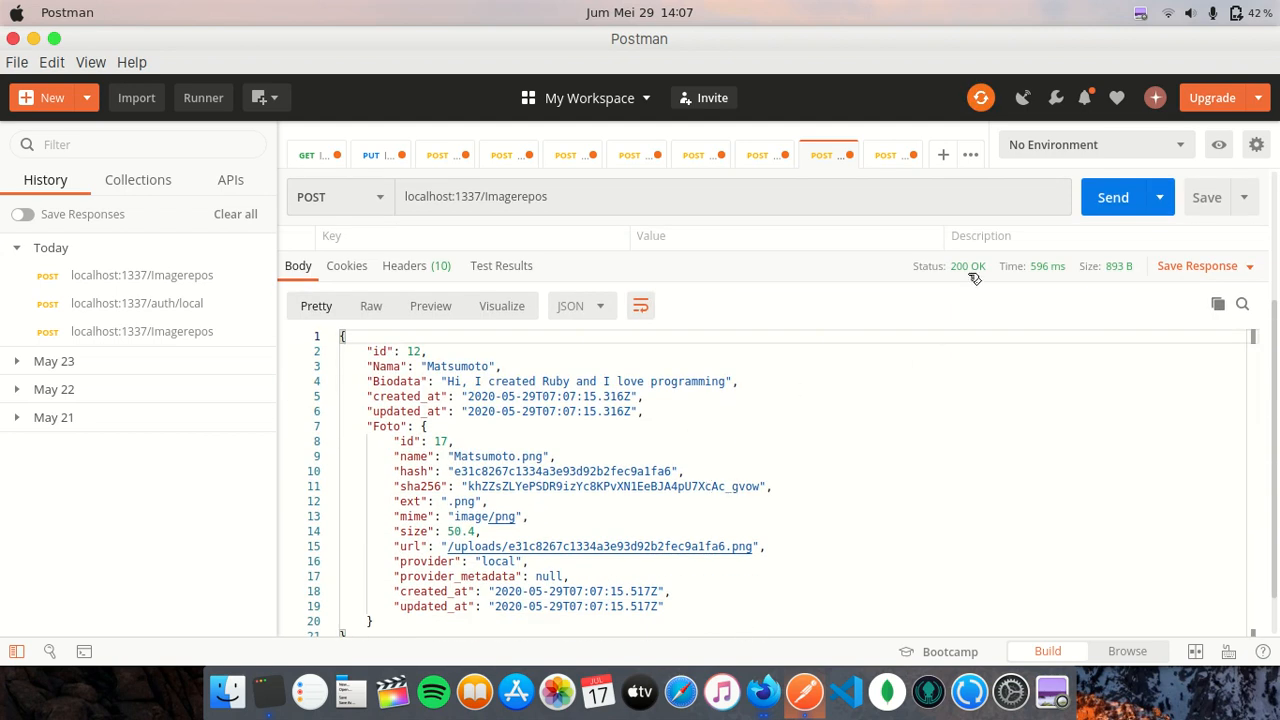
mouse_move(972, 274)
left_click(763, 692)
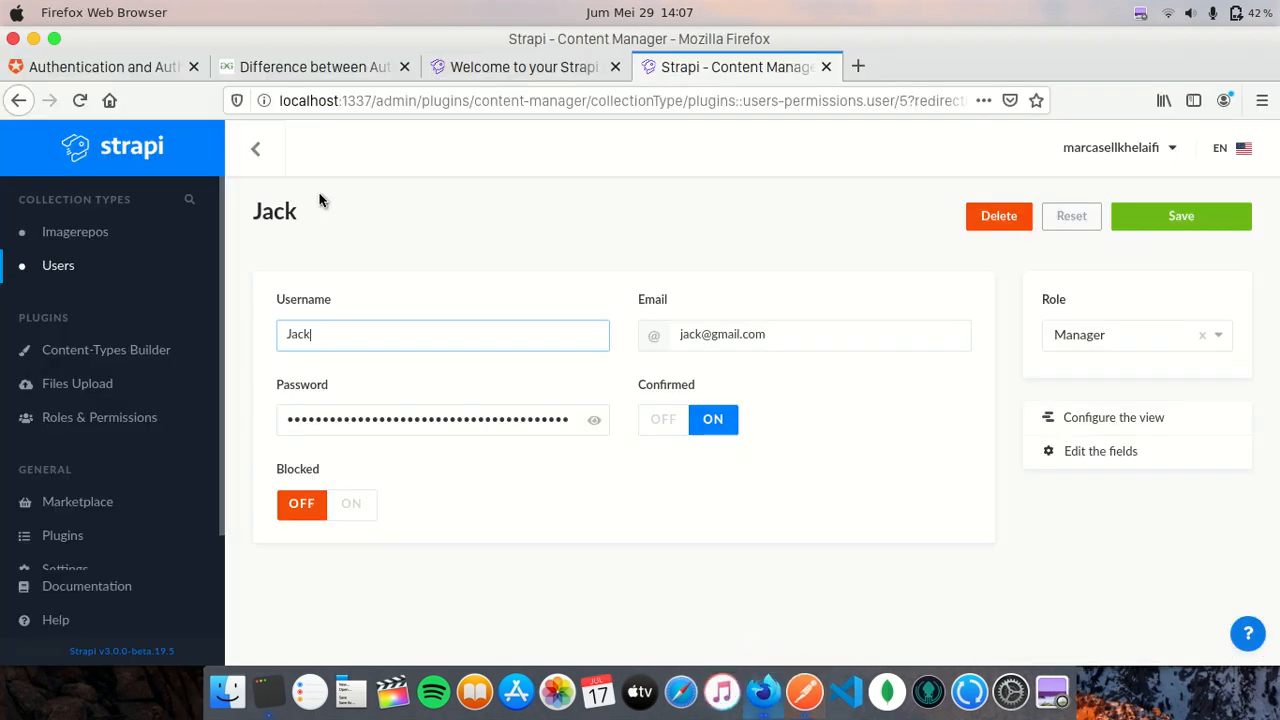
left_click(255, 148)
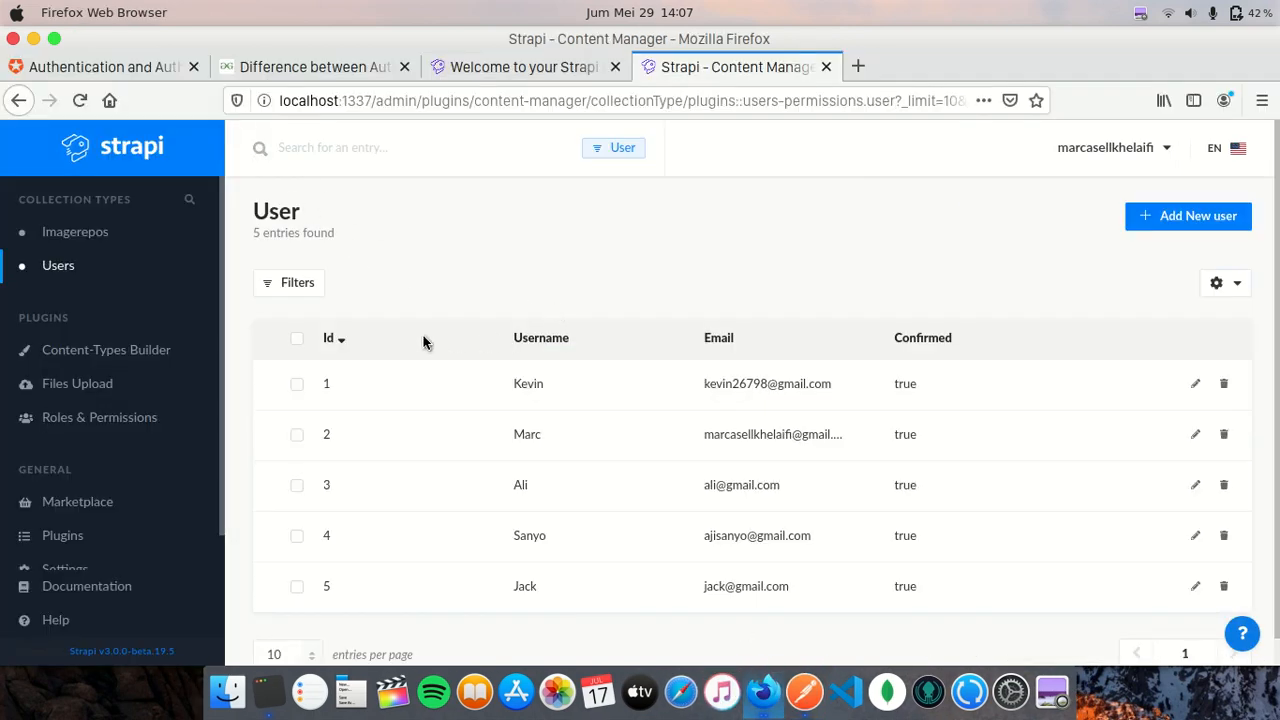
- Sort the Imagerepo list by Id and inspect the new Matsumoto entry's photo and biodata
left_click(165, 236)
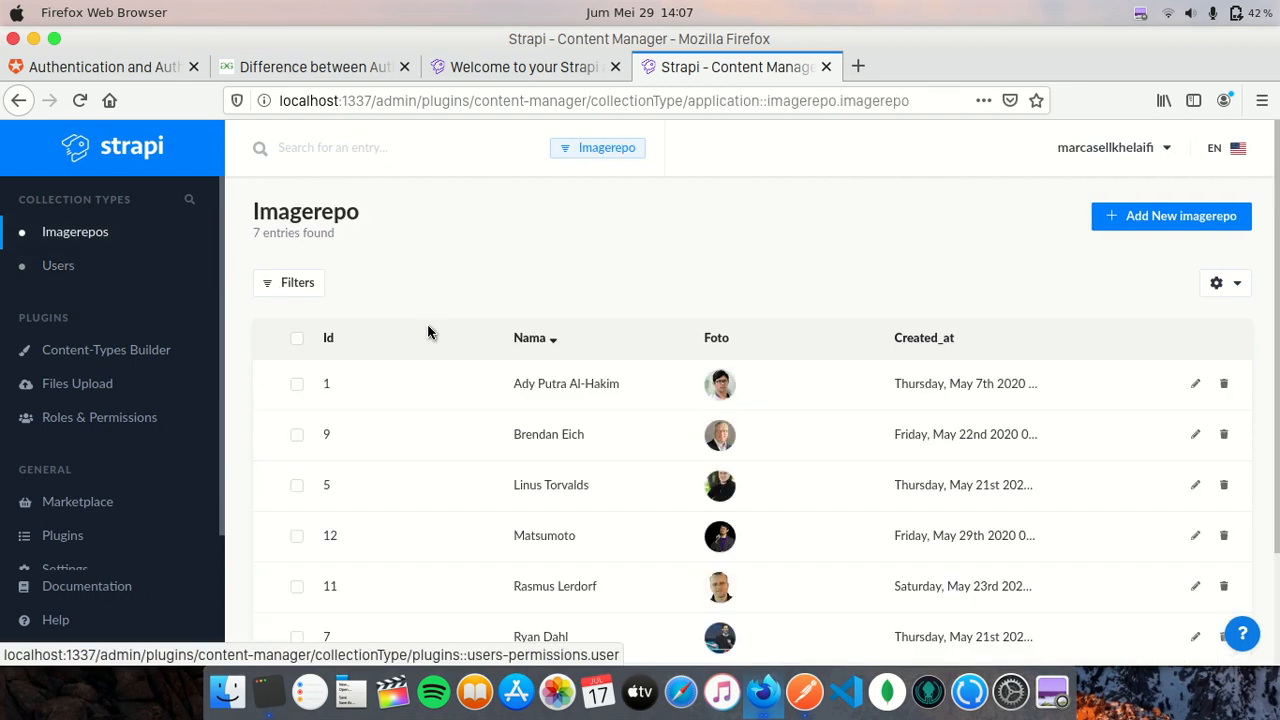
left_click(329, 344)
scroll(549, 249, "down", 2)
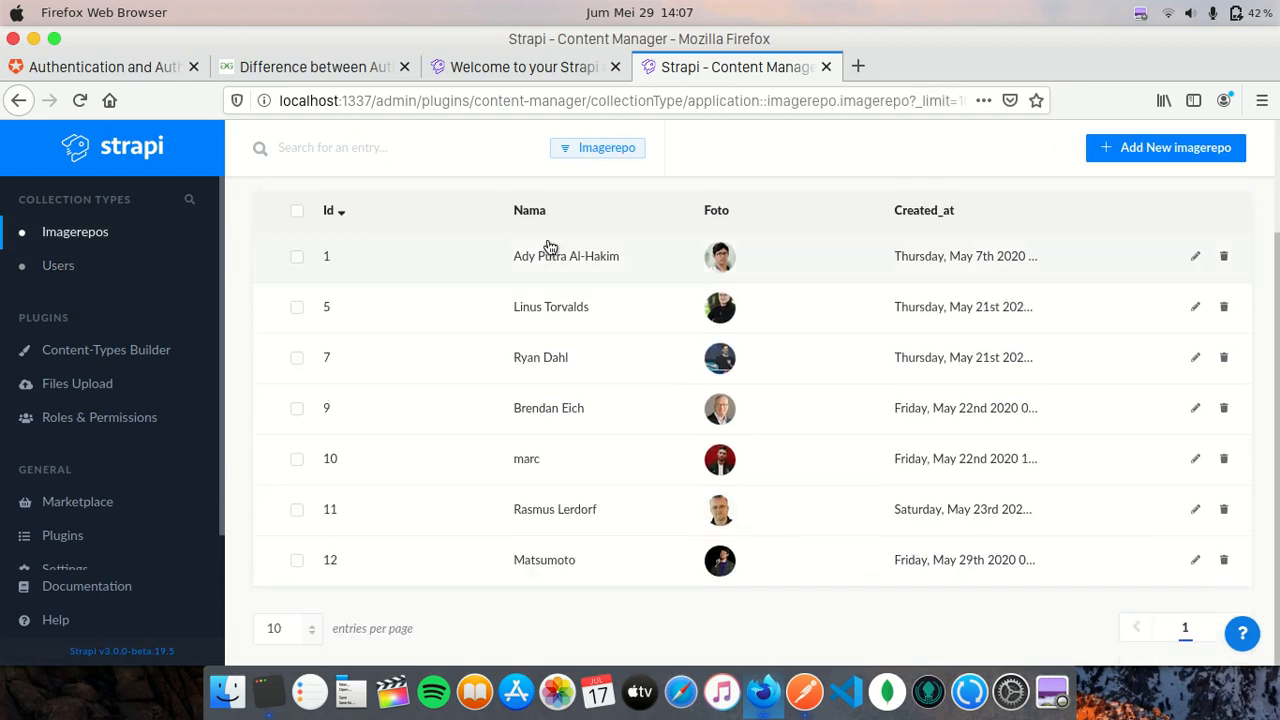
scroll(520, 547, "up", 1)
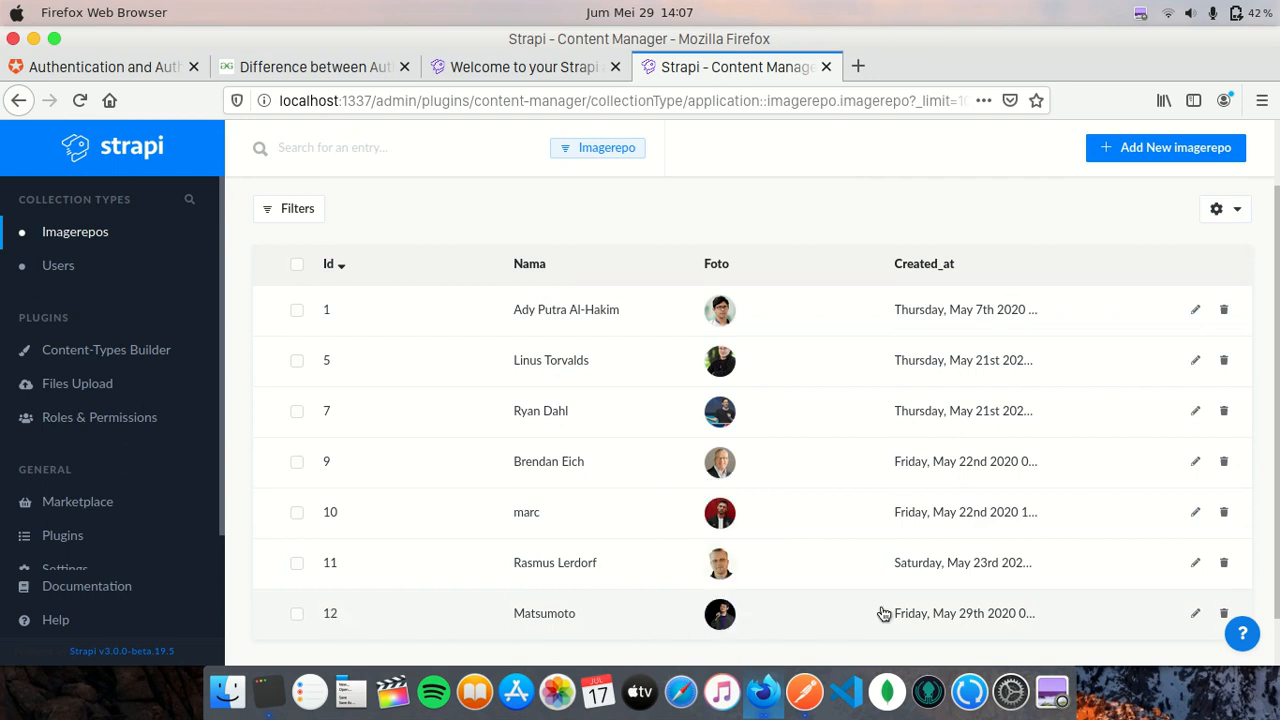
left_click(816, 615)
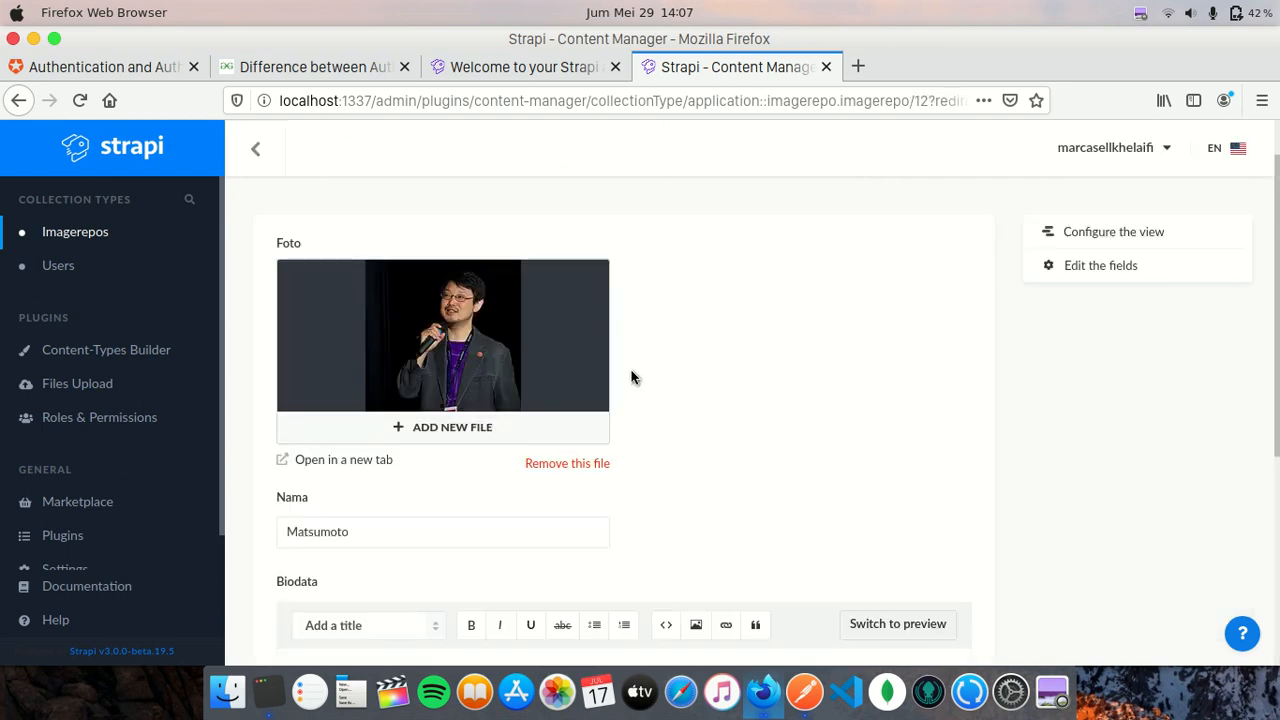
scroll(698, 392, "down", 5)
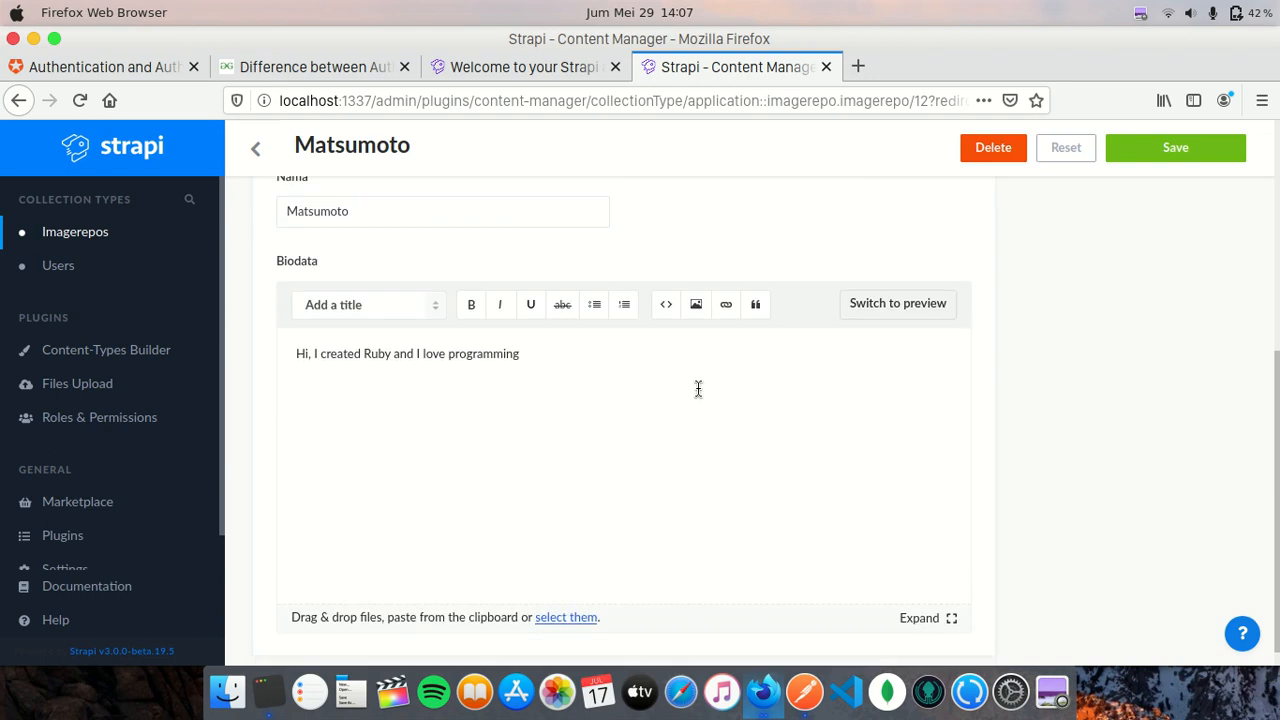
scroll(698, 388, "up", 2)
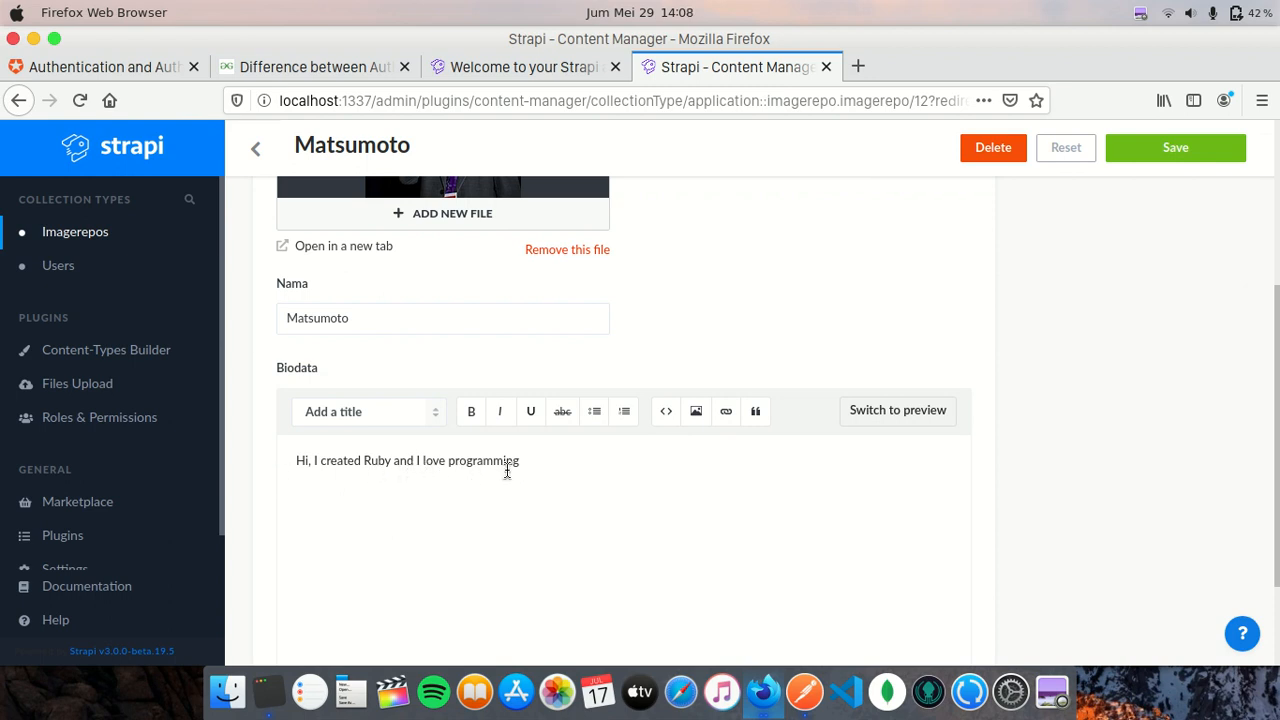
scroll(626, 378, "up", 1)
scroll(627, 375, "up", 5)
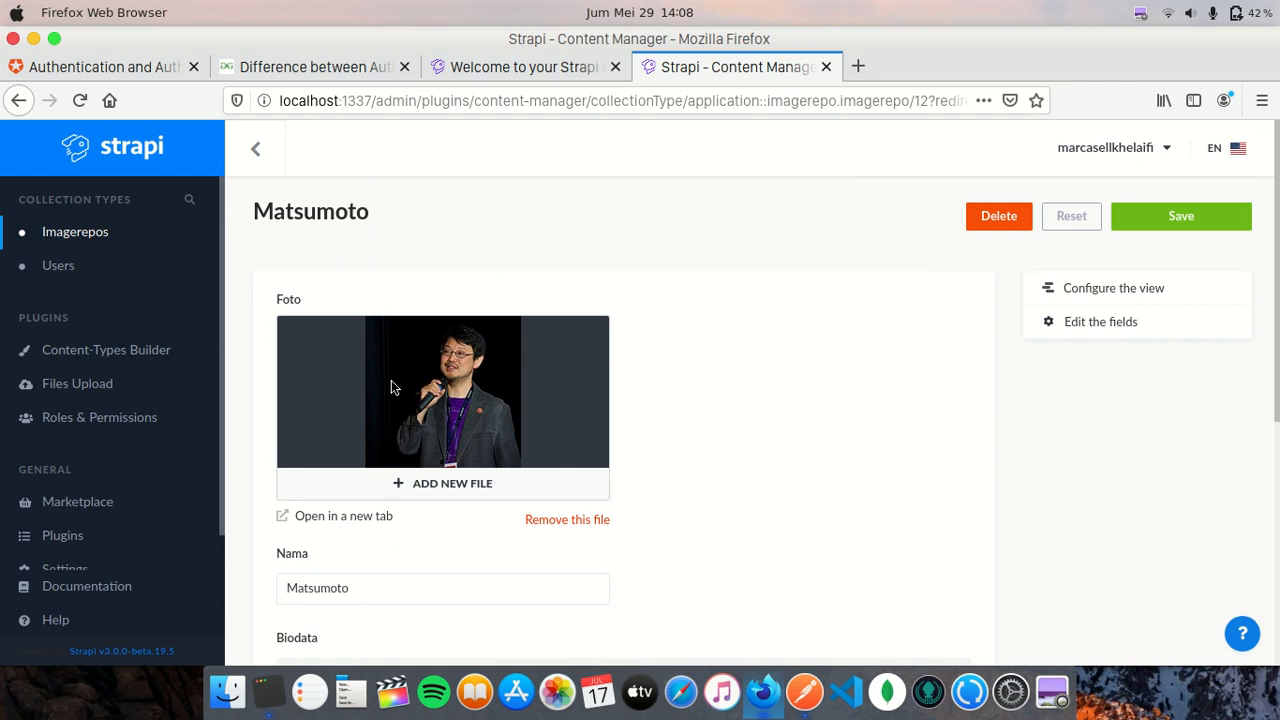
- Go back to the Imagerepo list, open Roles & Permissions, then hide Firefox
left_click(255, 148)
scroll(600, 451, "down", 3)
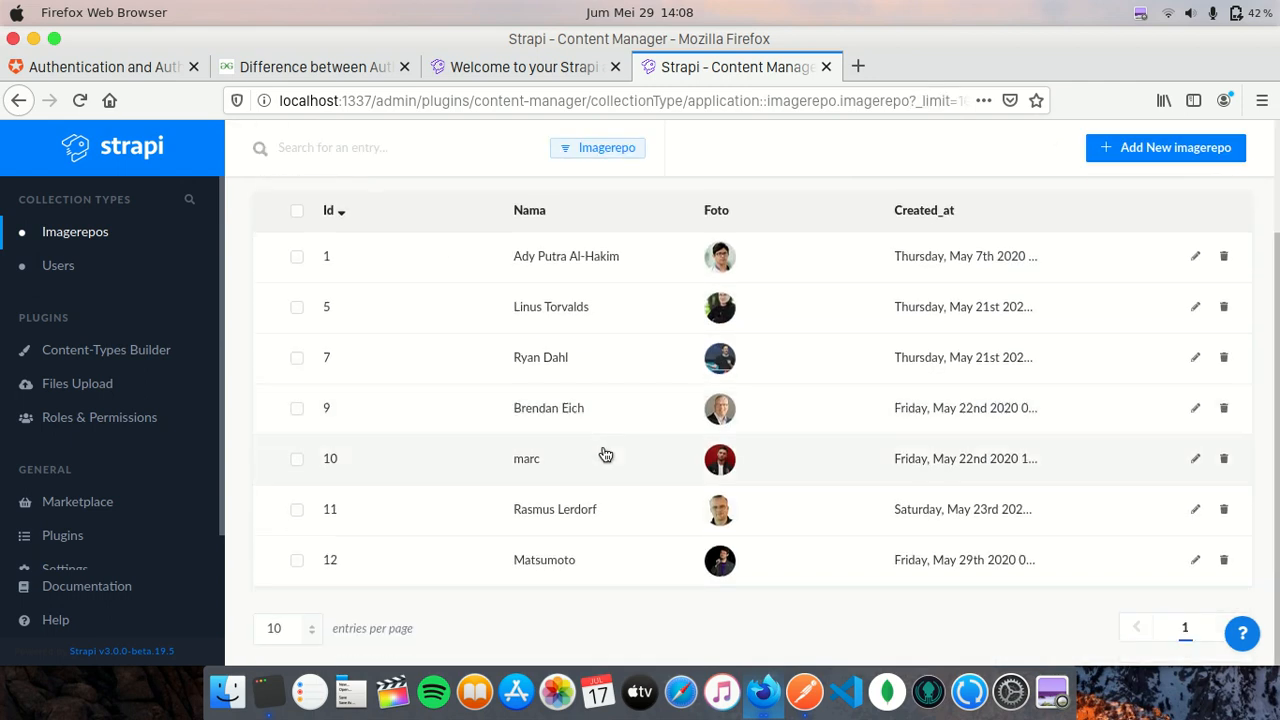
scroll(571, 414, "up", 3)
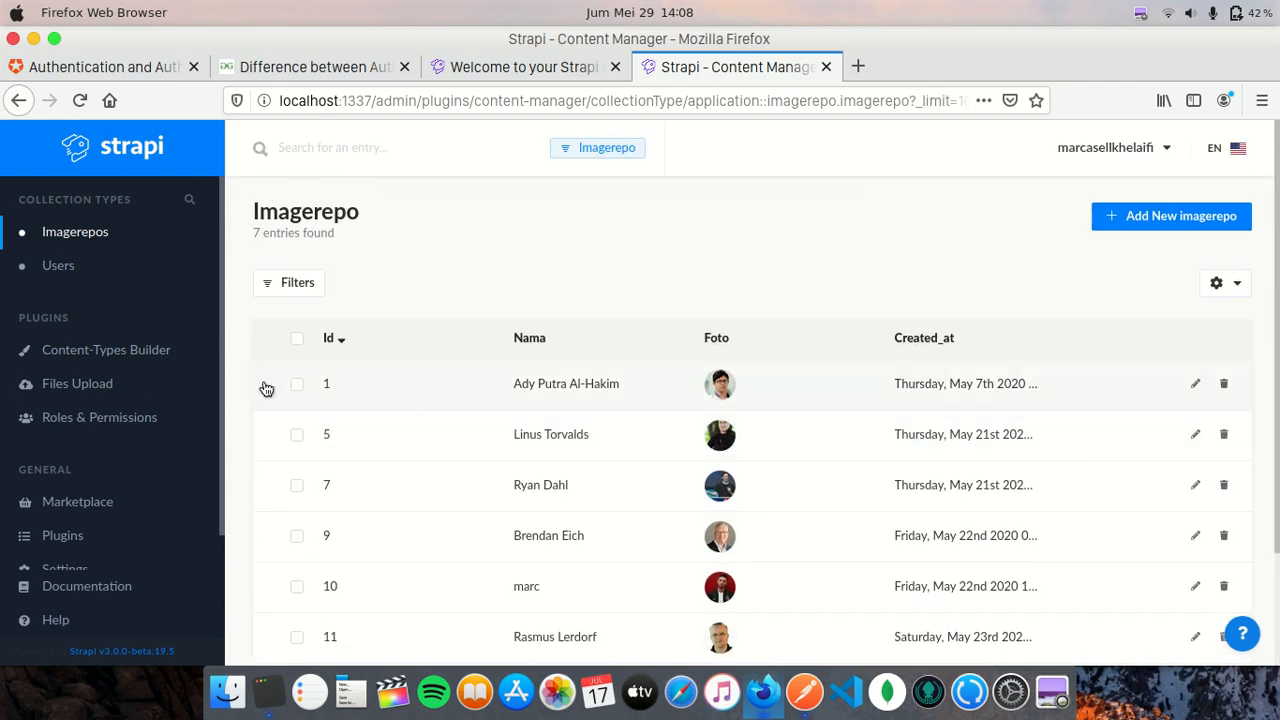
left_click(149, 420)
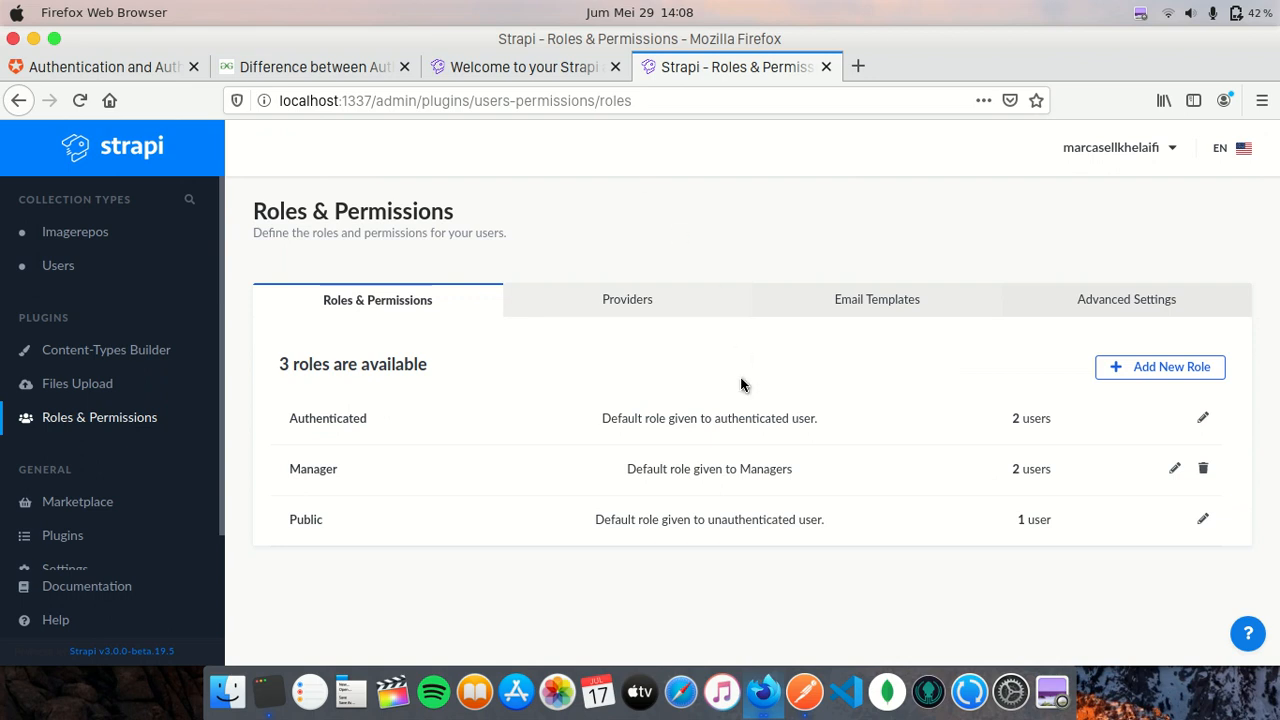
left_click(761, 674)
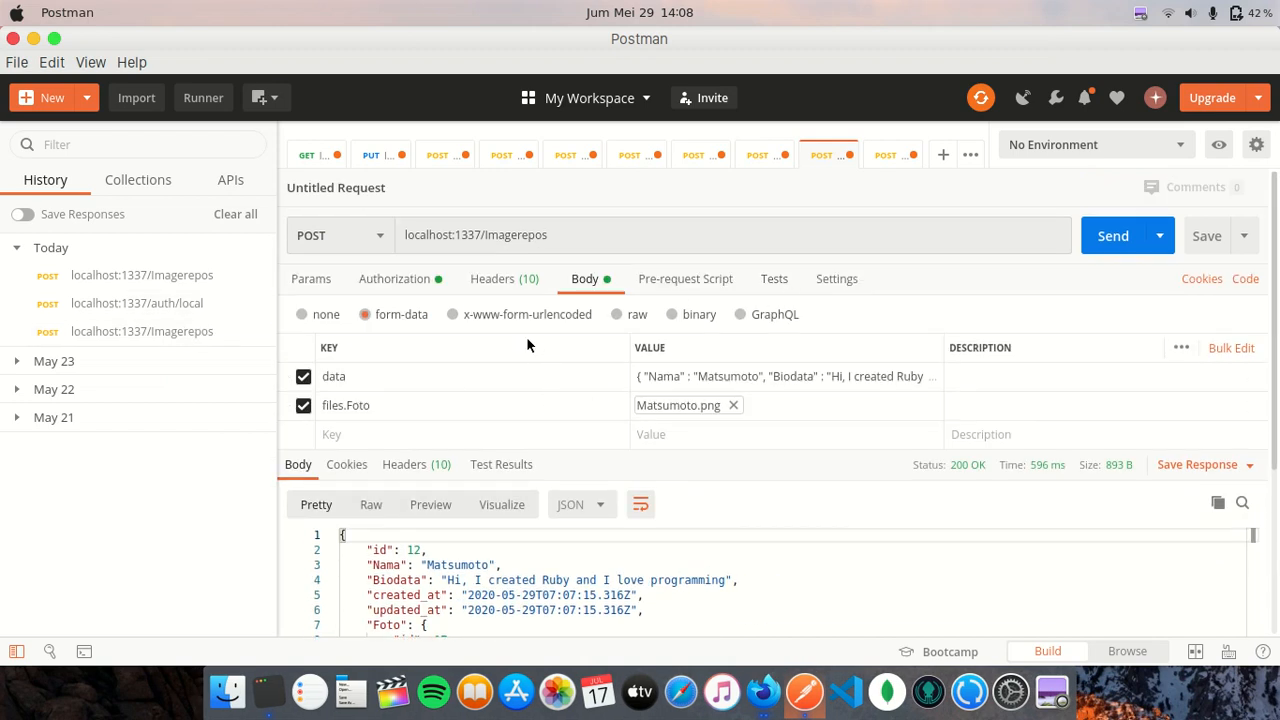
- Collapse today's history, open a new untitled request, and show the still-empty APIs list
left_click(30, 252)
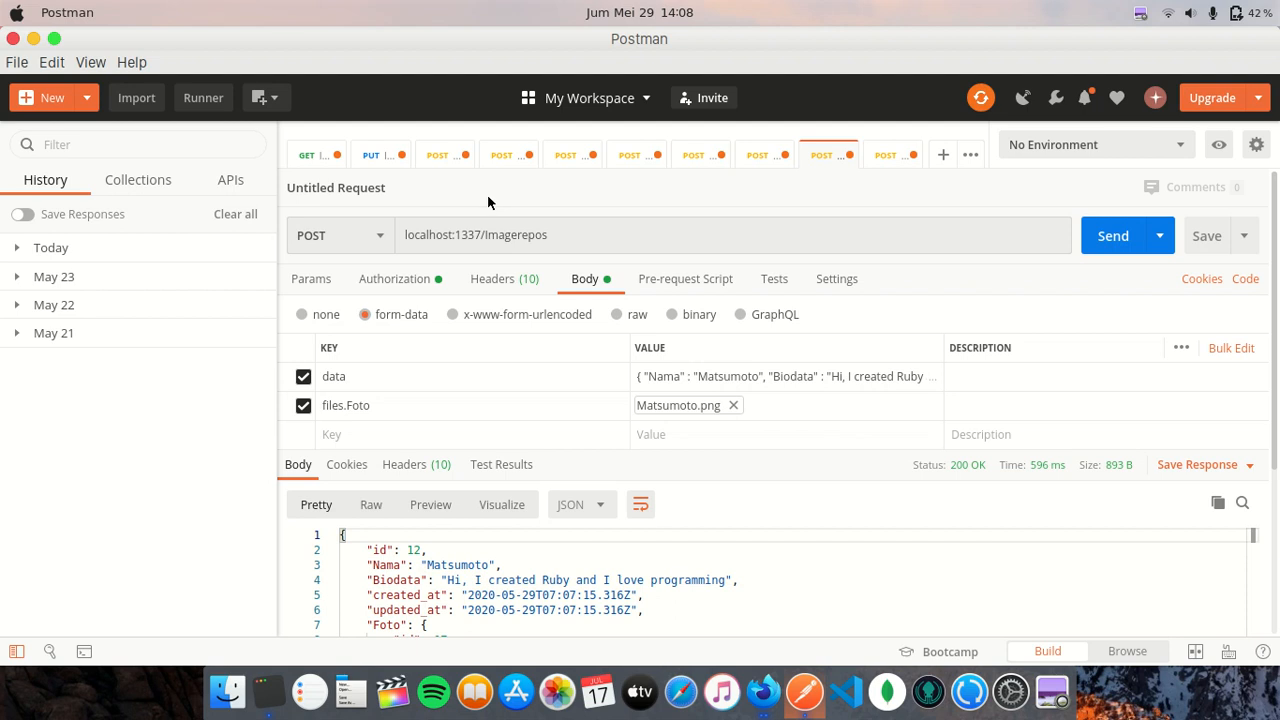
left_click(942, 156)
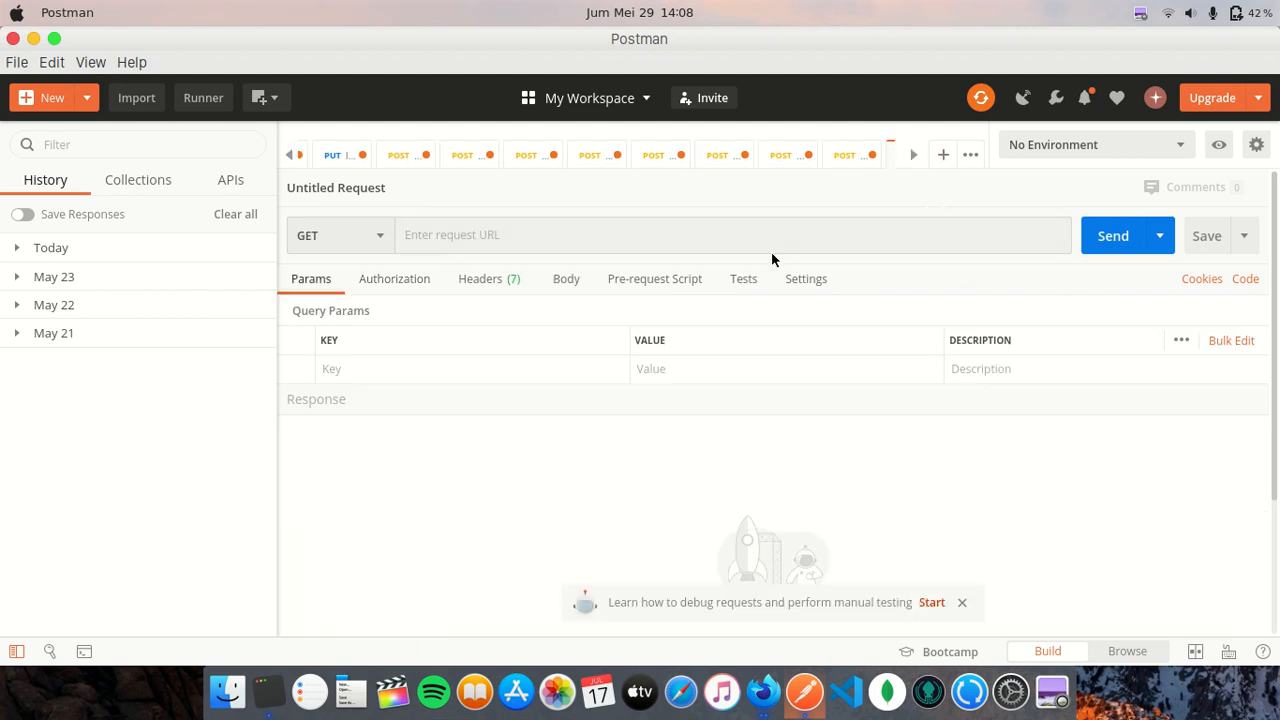
left_click(229, 181)
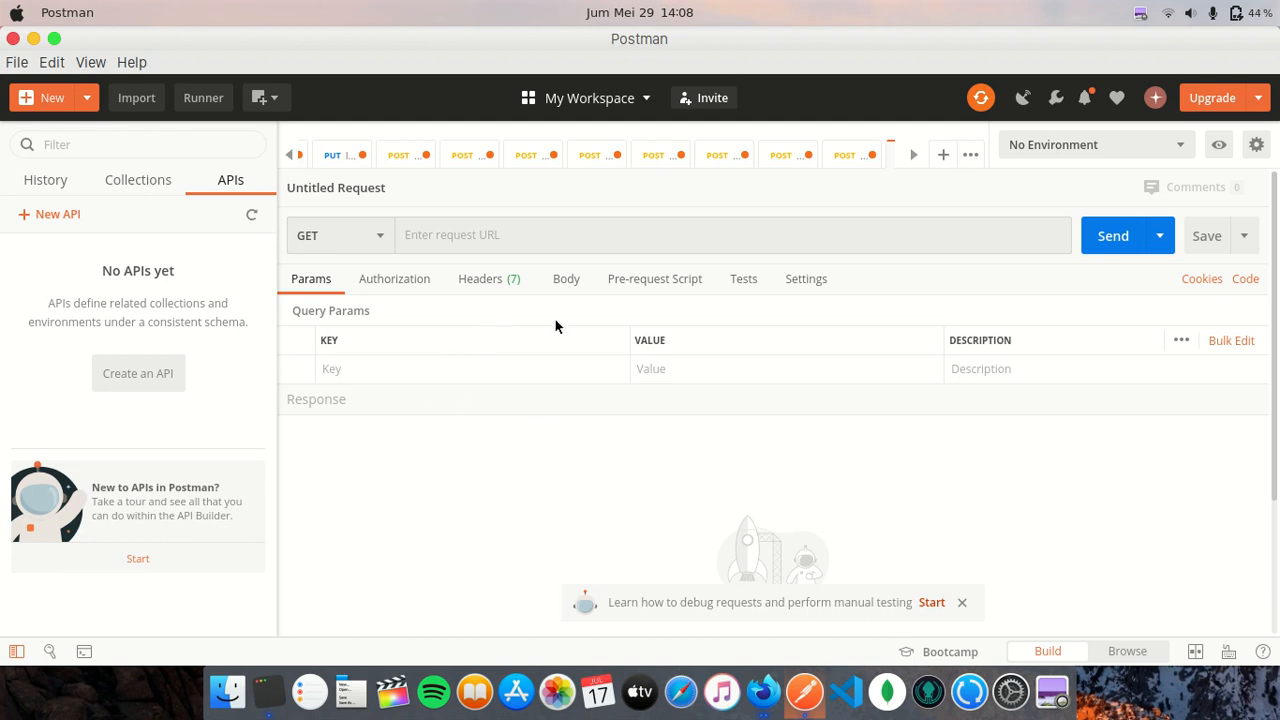
- Set the untitled request's body to GraphQL, leaving the schema unselected
left_click(588, 285)
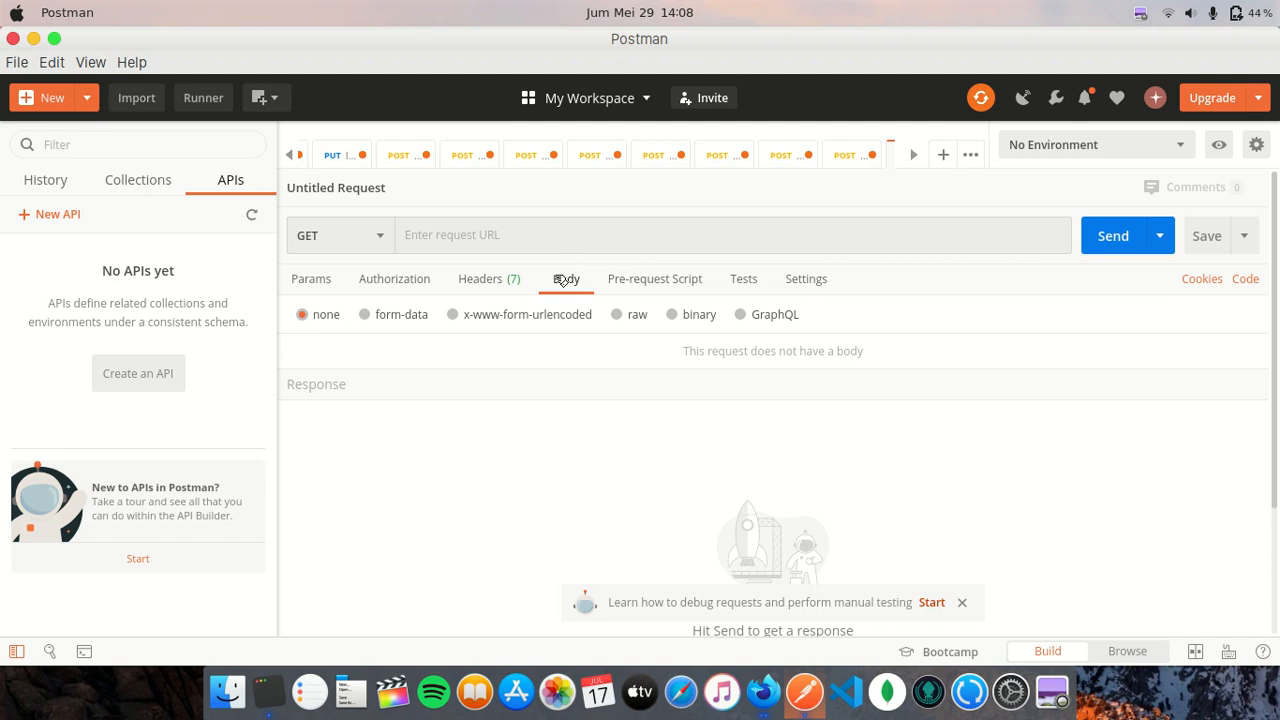
left_click(742, 316)
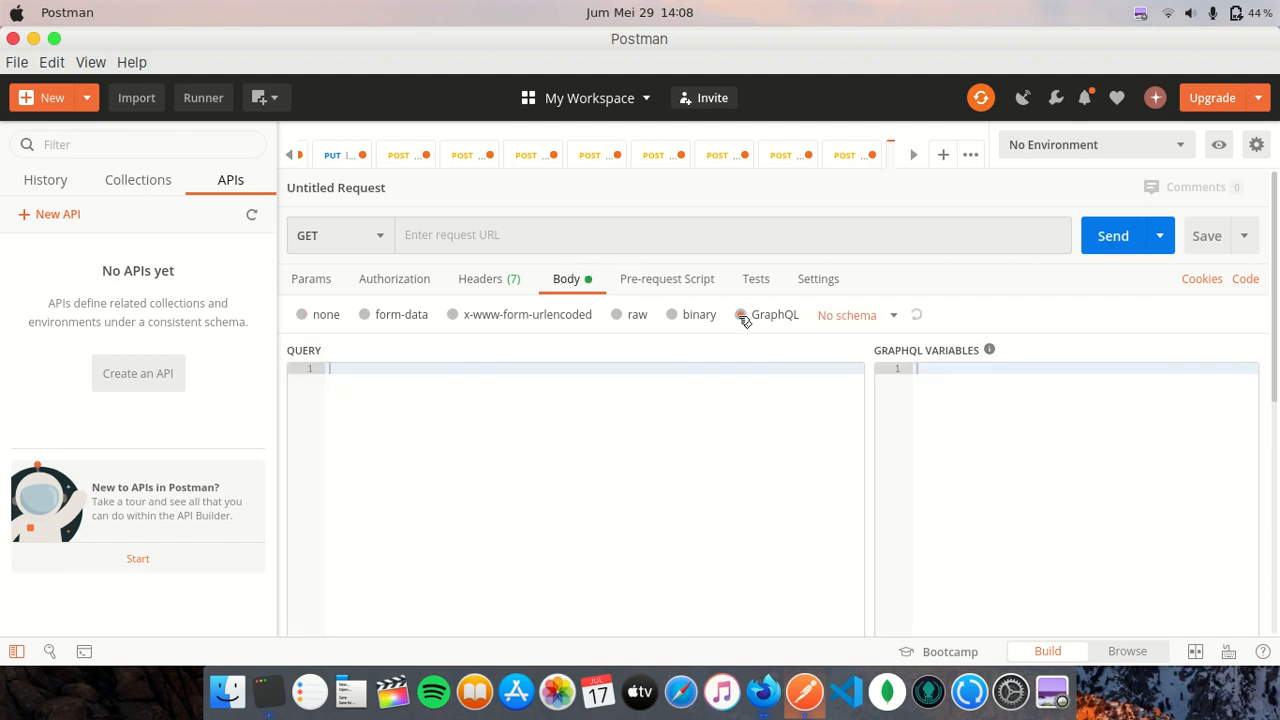
left_click(868, 320)
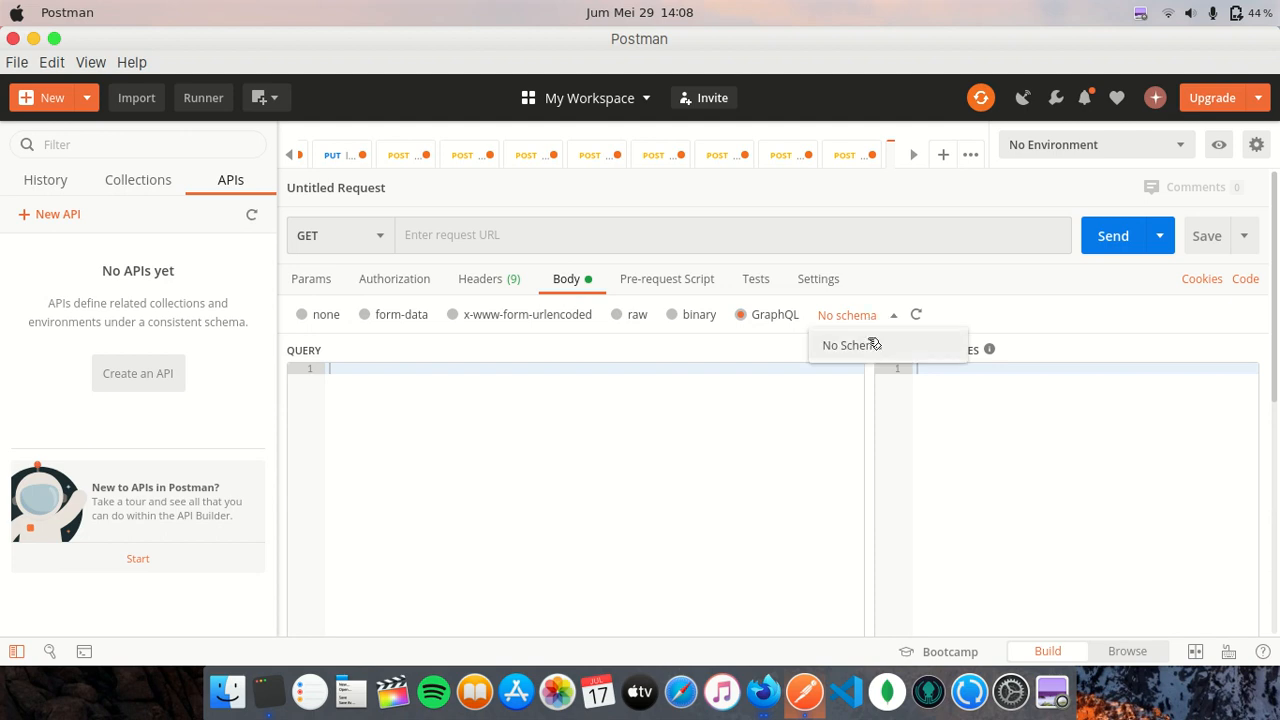
left_click(871, 314)
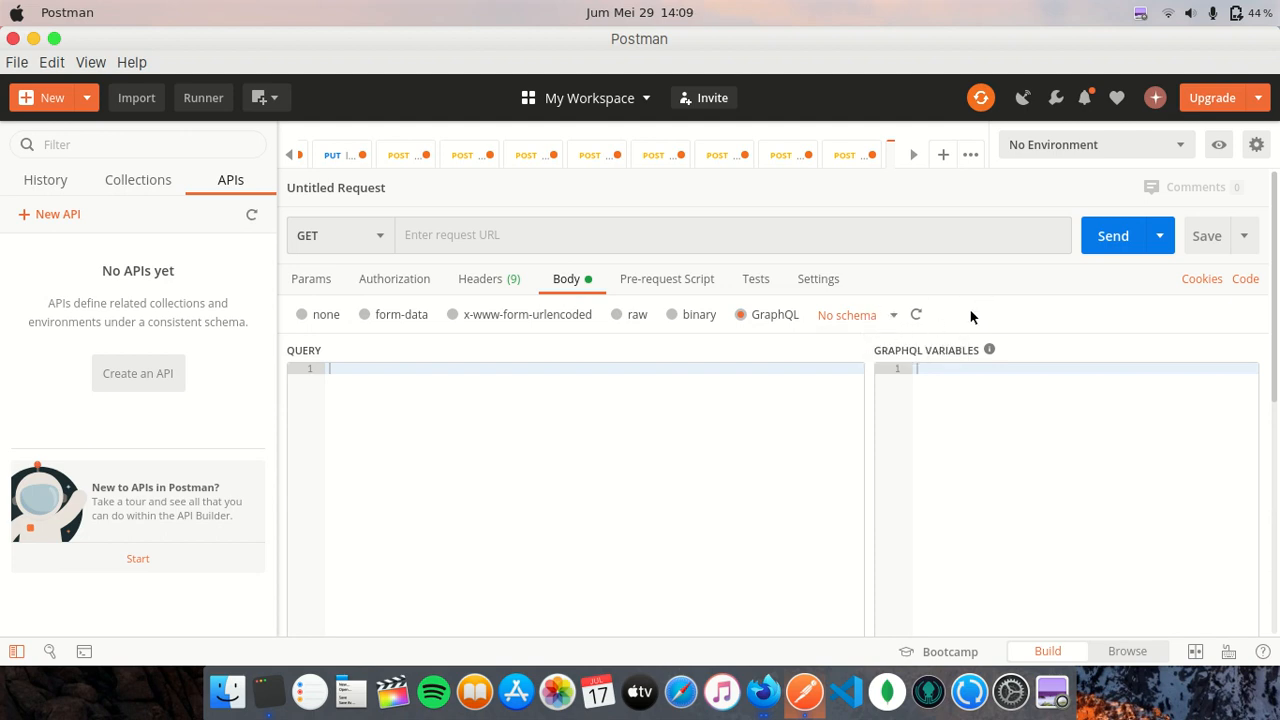
- Start a new API named Imagerepo, version 1.0.0, with GraphQL as the schema type
left_click(53, 217)
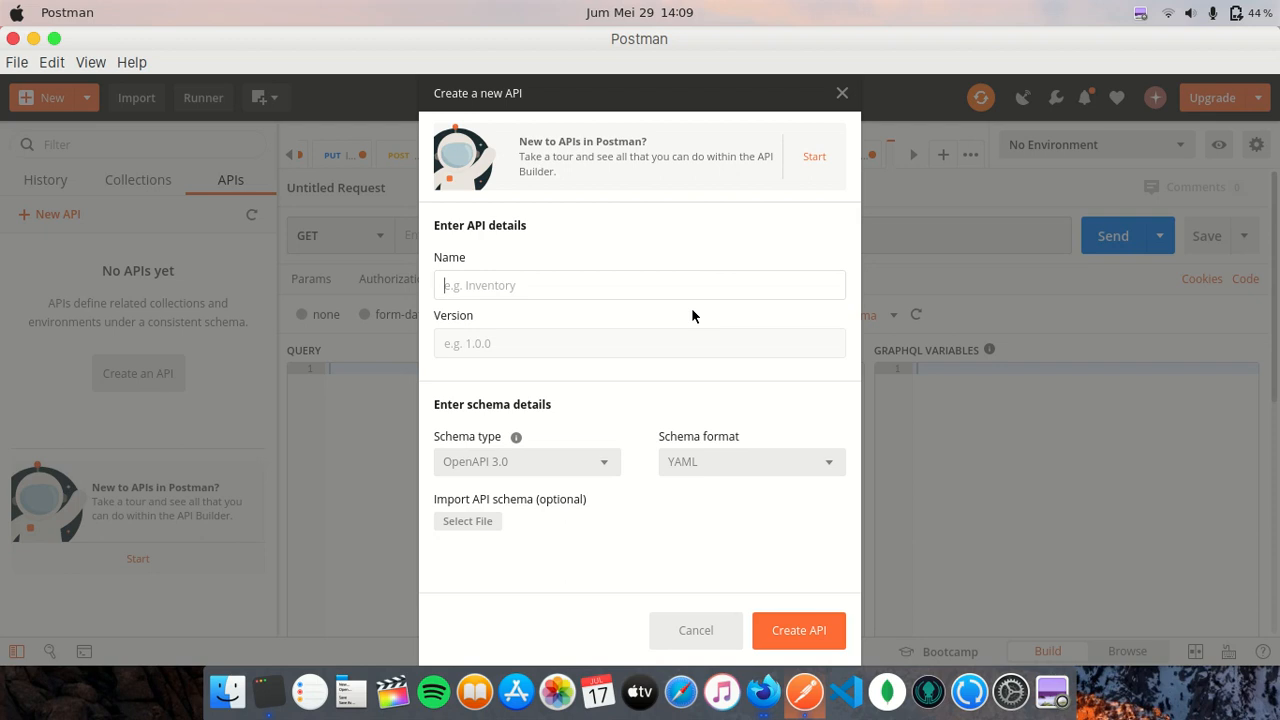
type("Imagerepo")
left_click(698, 340)
type("1.0.0")
left_click(603, 468)
left_click(521, 430)
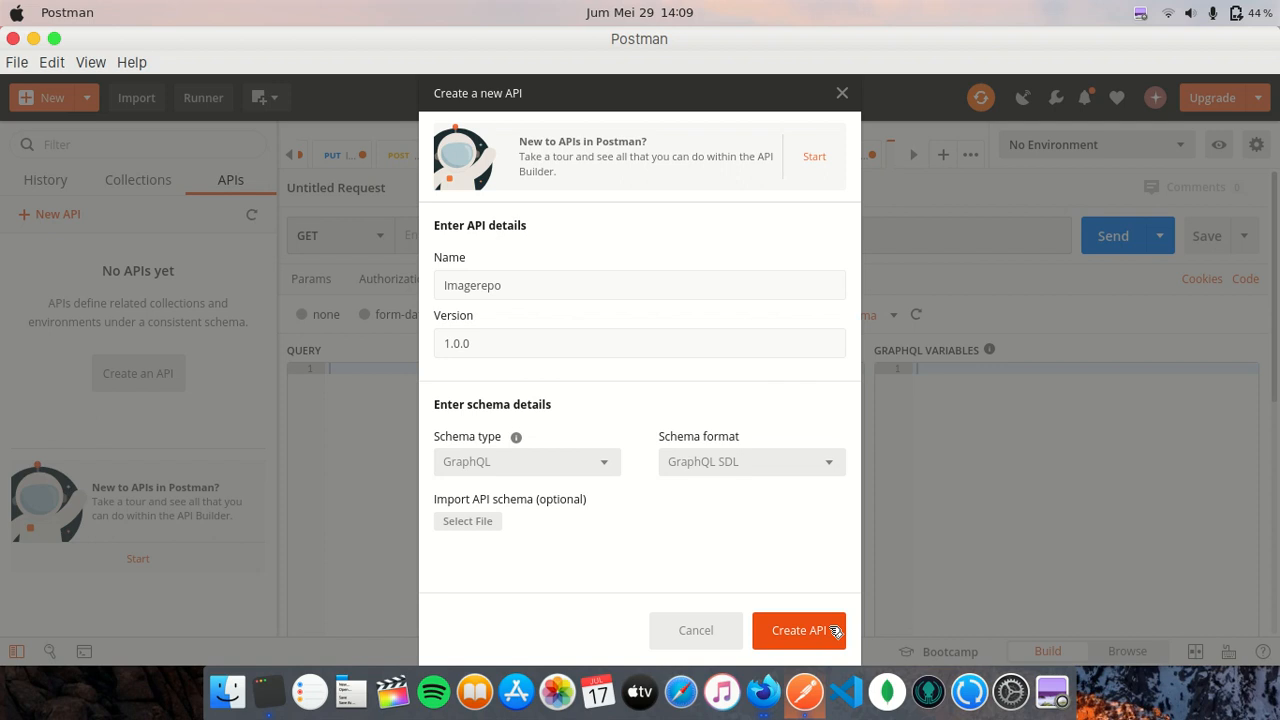
- In Strapi's Marketplace, scroll down to the GraphQL plugin card, which shows it is already installed
left_click(760, 688)
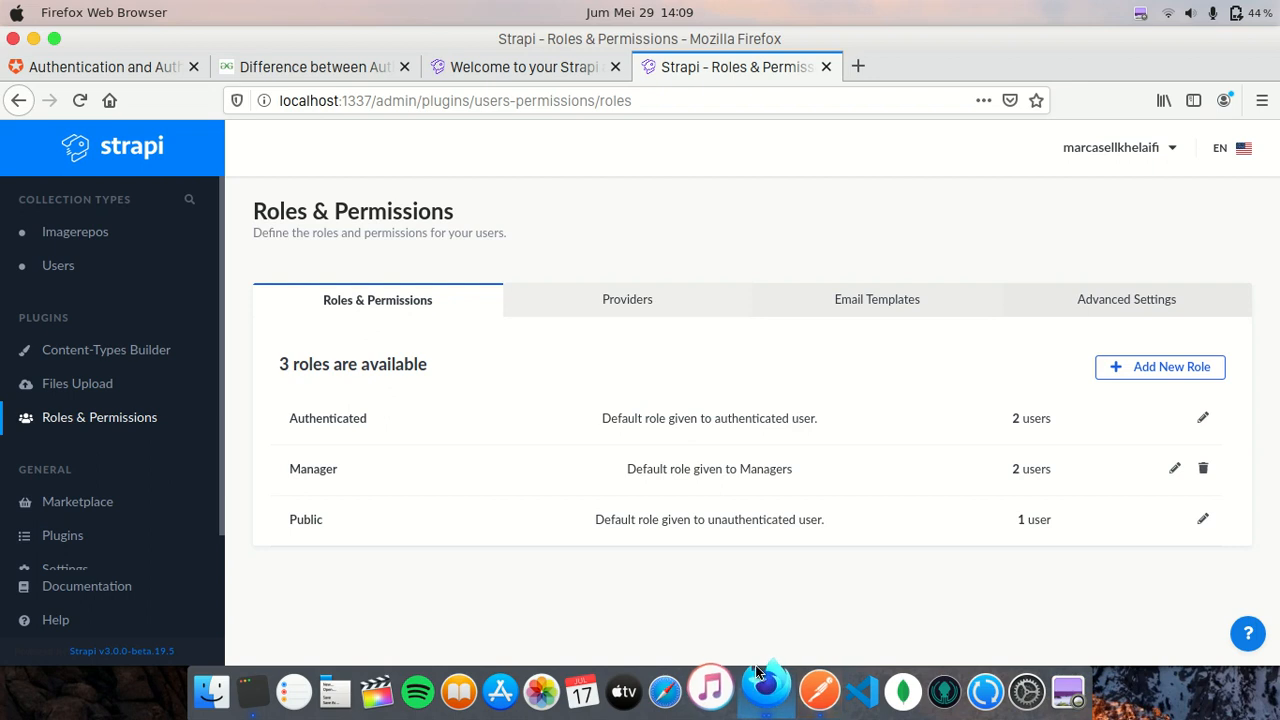
left_click(806, 686)
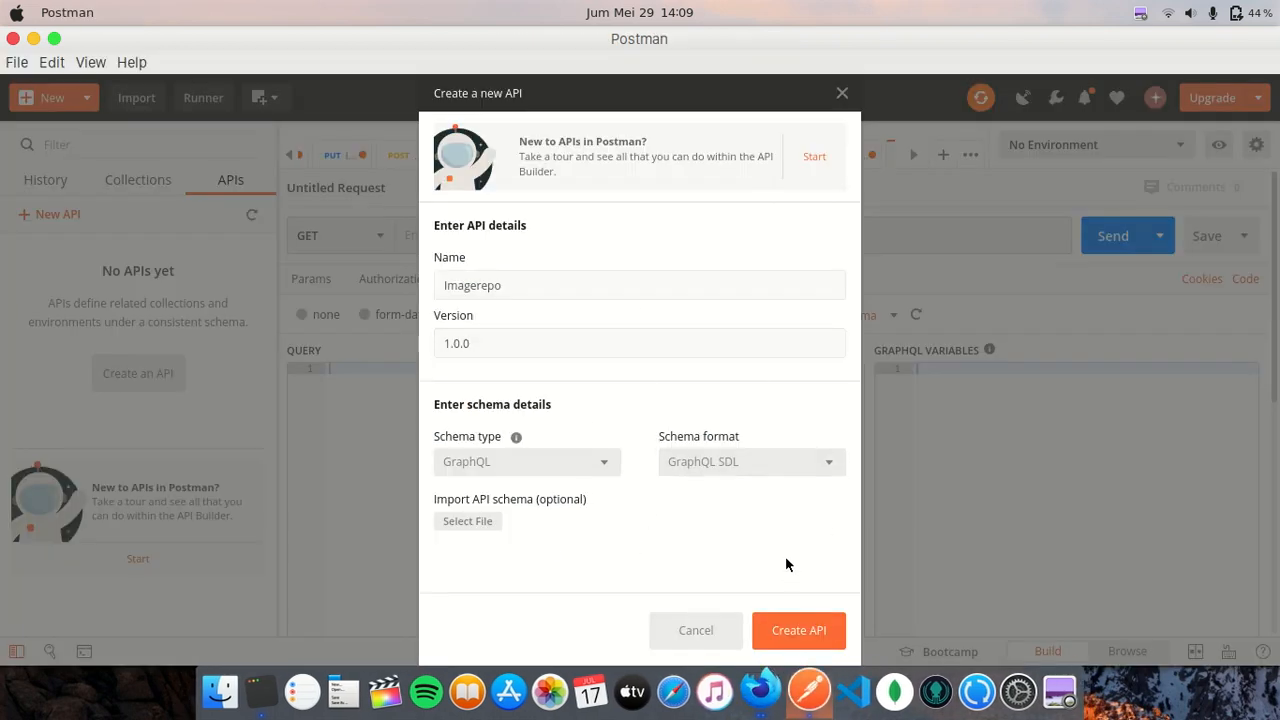
left_click(764, 690)
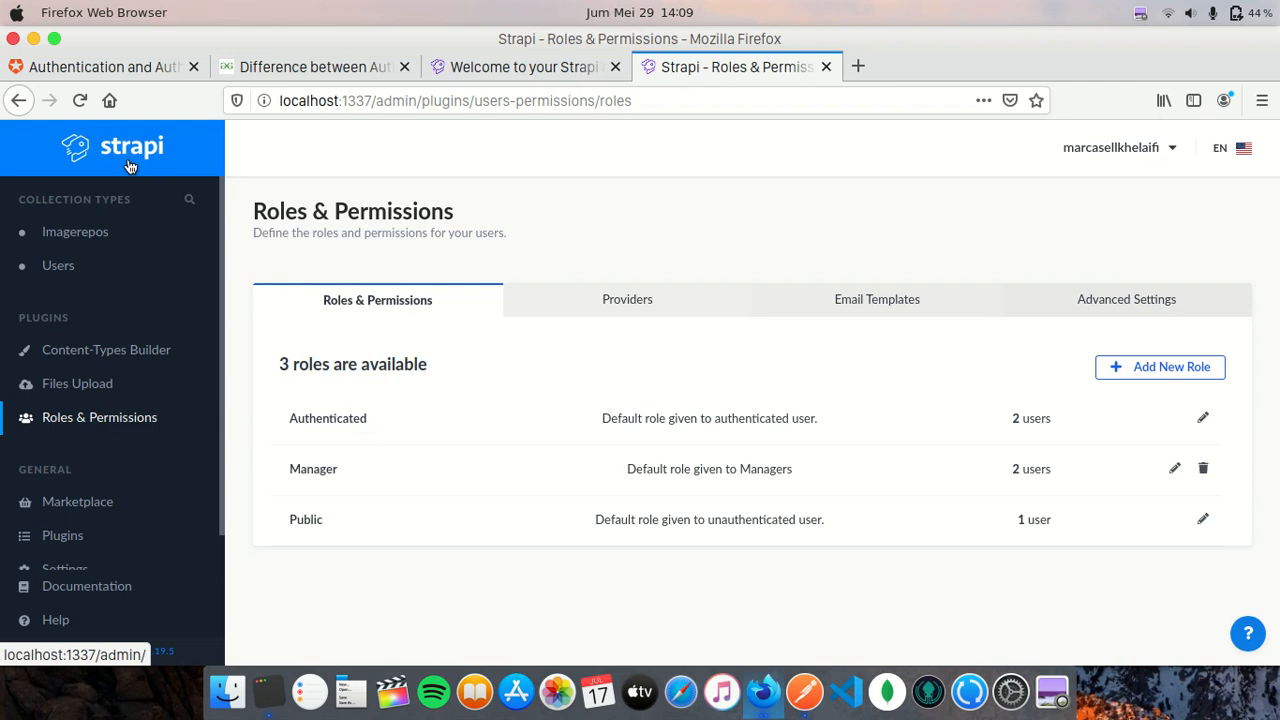
left_click(90, 505)
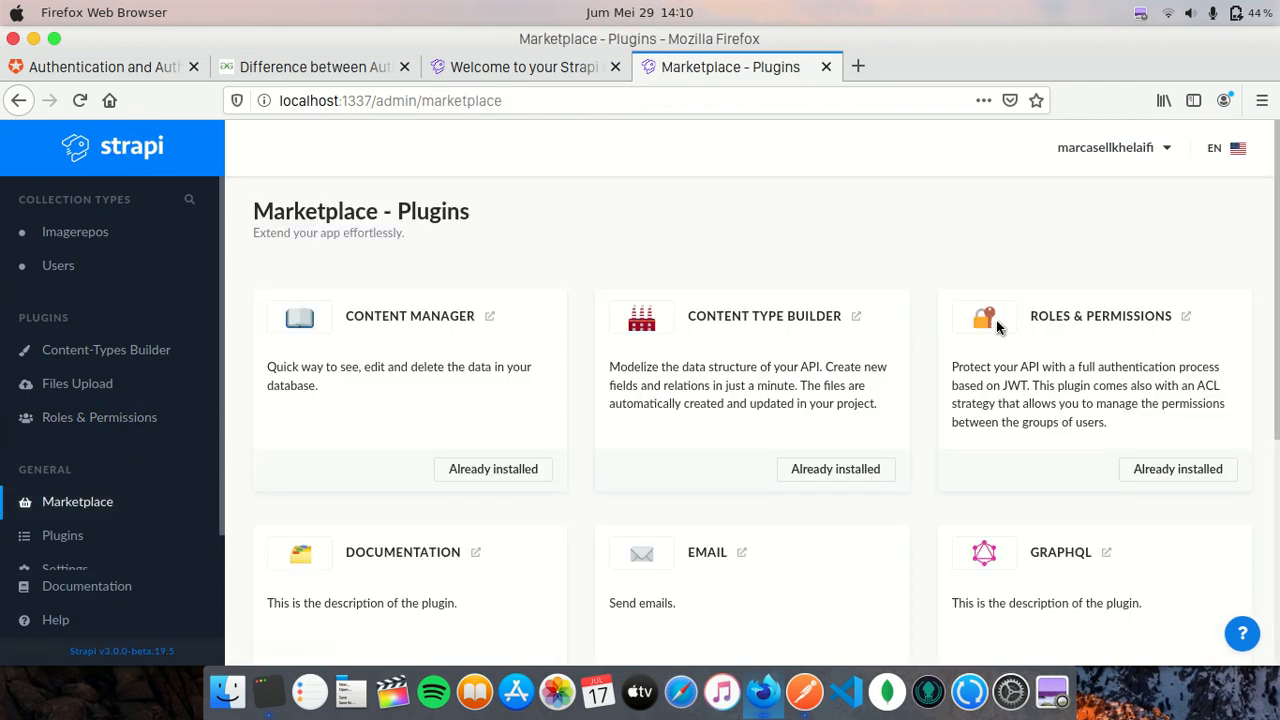
scroll(1000, 322, "down", 2)
scroll(1000, 322, "down", 2)
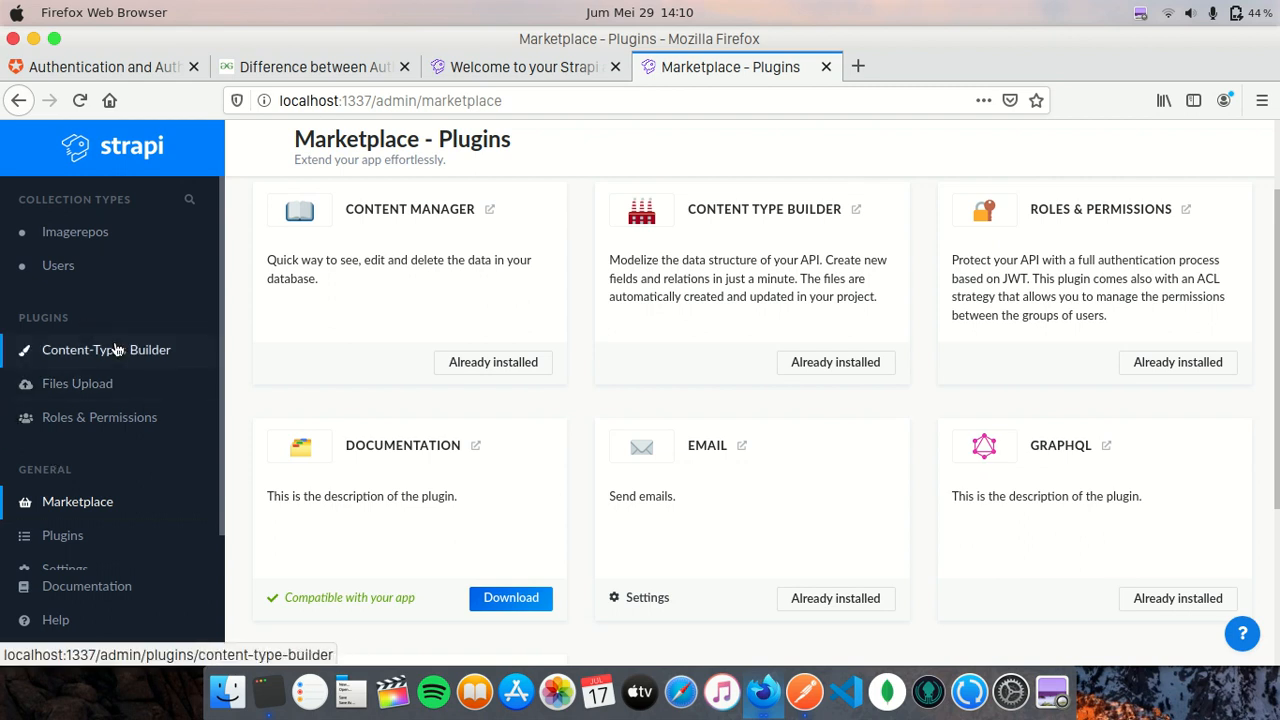
- Load localhost:1337/graphql in a new Firefox tab to reach the GraphQL Playground
left_click(855, 66)
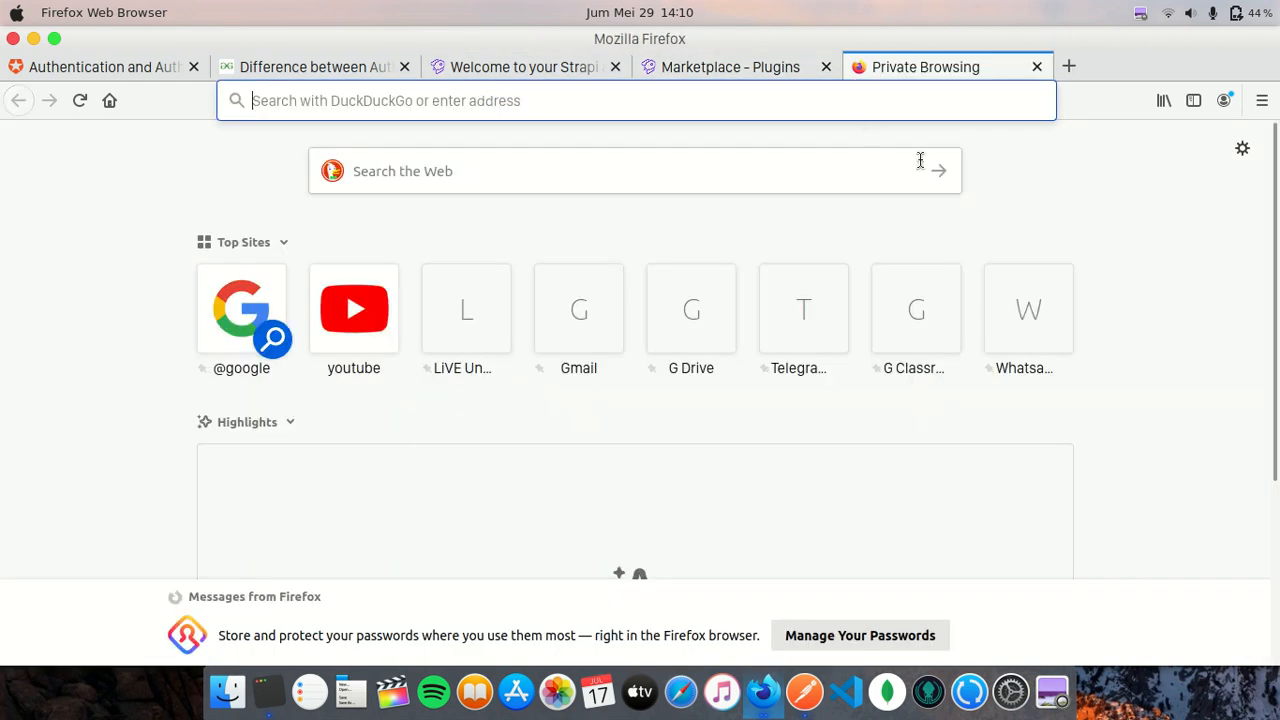
type("local")
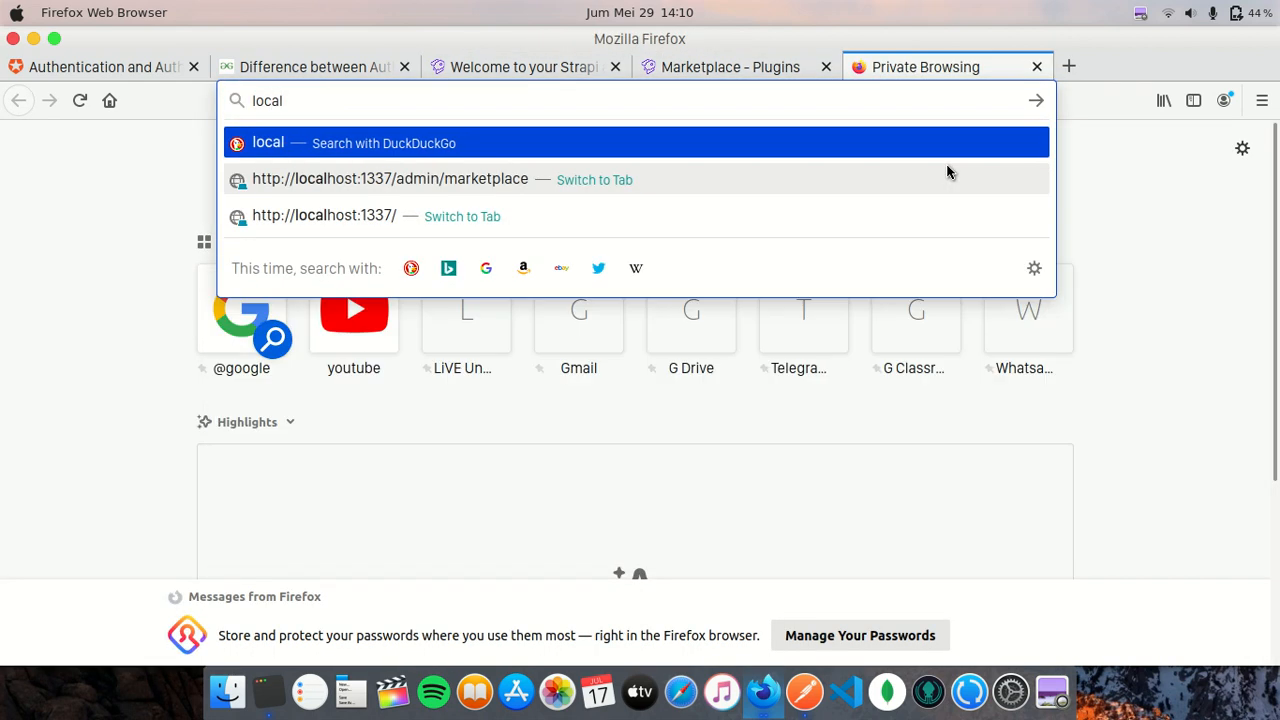
key("Down")
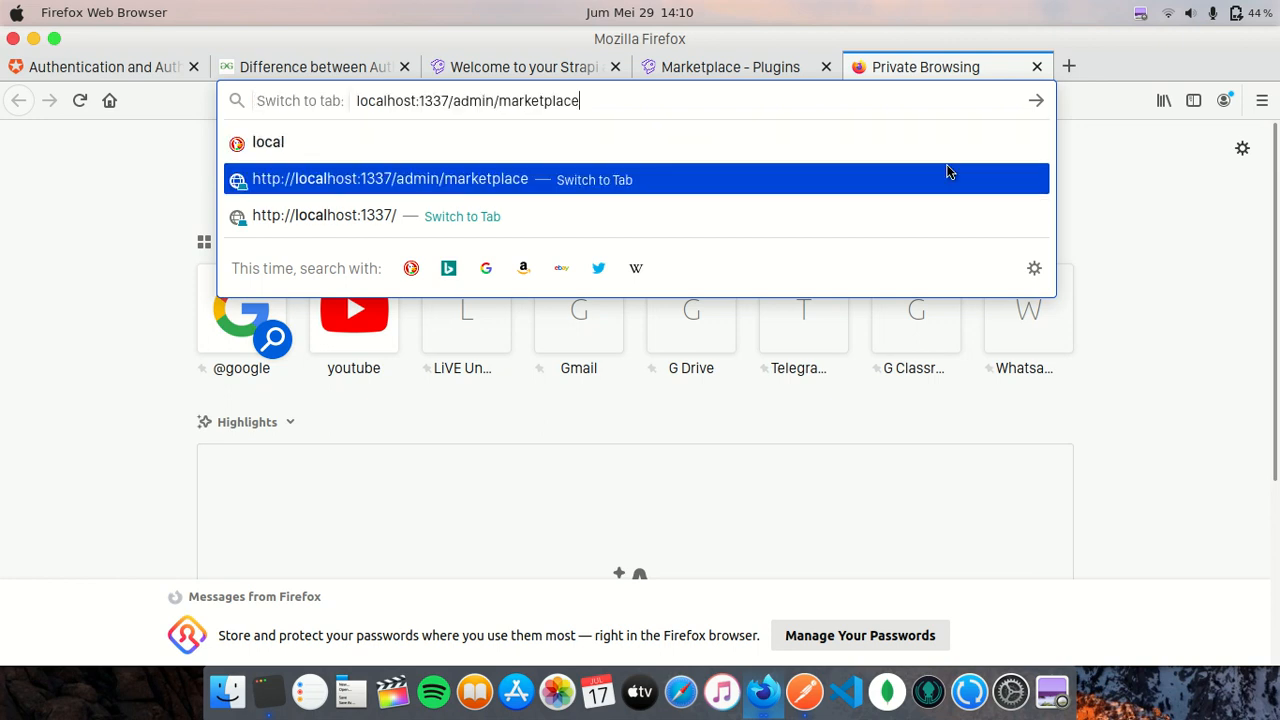
key("Right")
key("BackSpace")
key("BackSpace")
key("BackSpace")
key("BackSpace")
key("BackSpace")
key("BackSpace")
key("BackSpace")
key("BackSpace")
key("BackSpace")
key("BackSpace")
key("BackSpace")
key("BackSpace")
key("BackSpace")
key("BackSpace")
key("BackSpace")
key("BackSpace")
key("BackSpace")
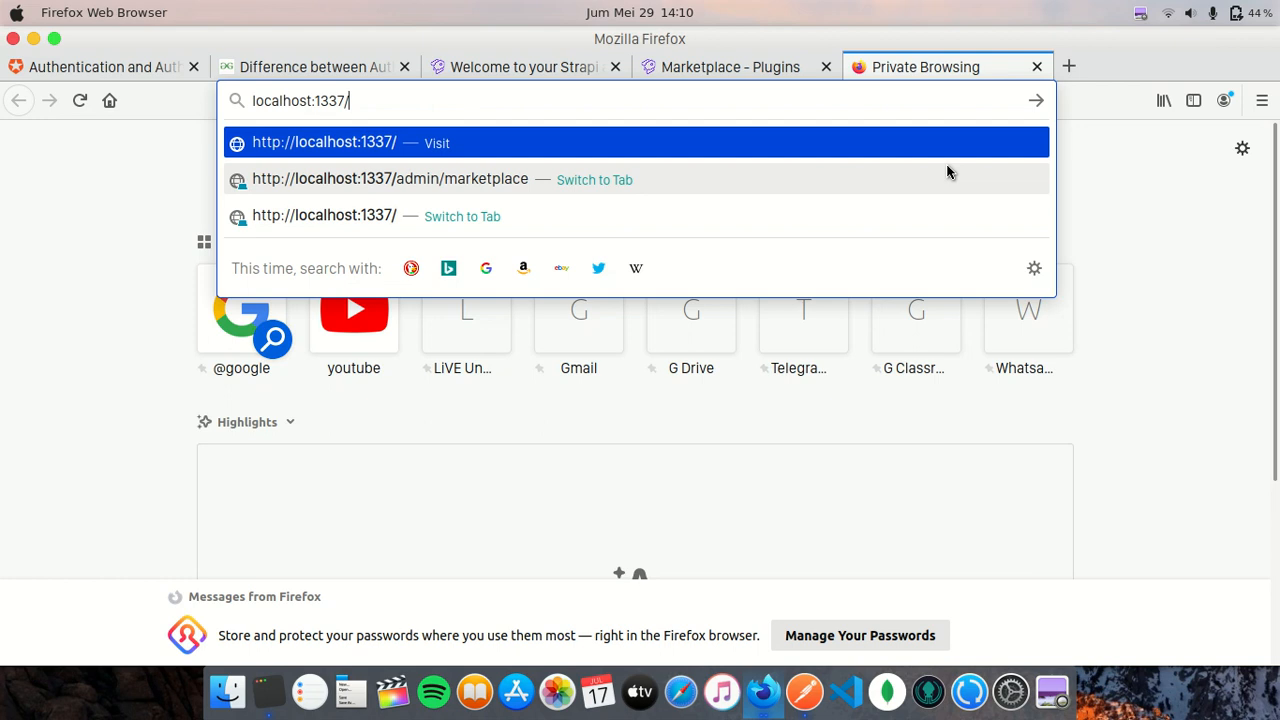
type("graphql")
key("Return")
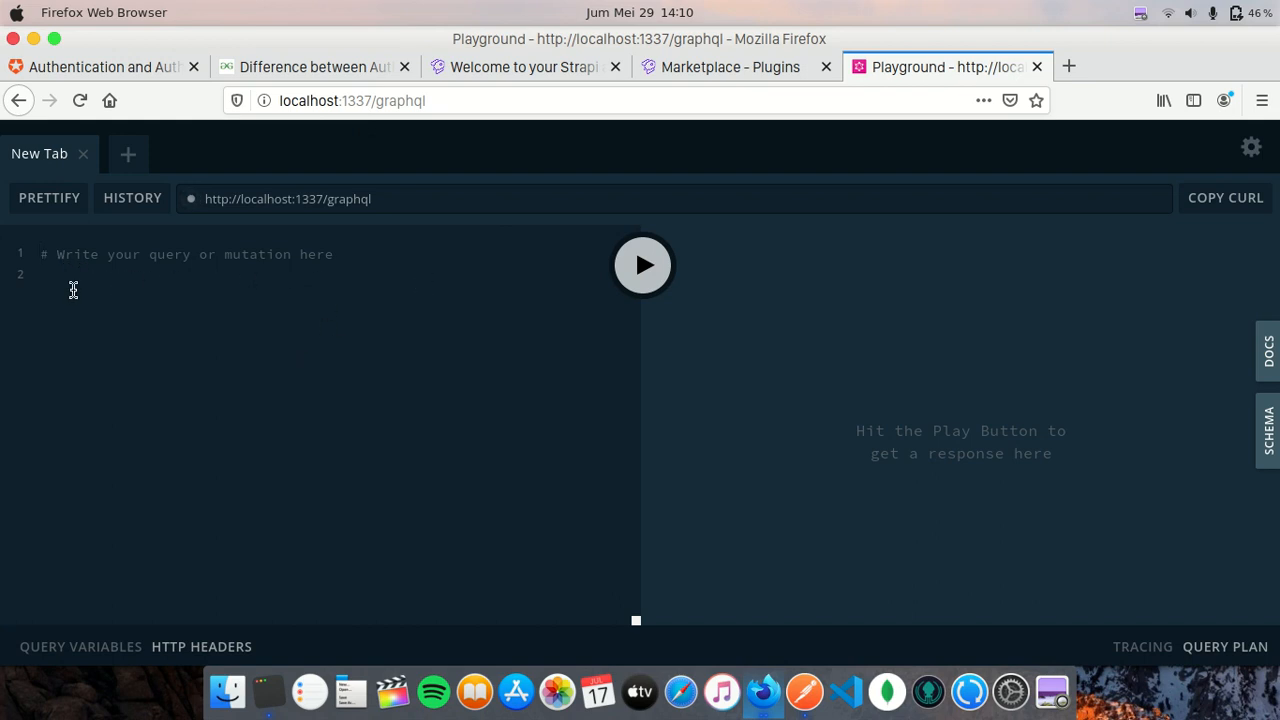
- Review the server's schema in the Playground's SCHEMA panel, then return to Postman
left_click(1270, 432)
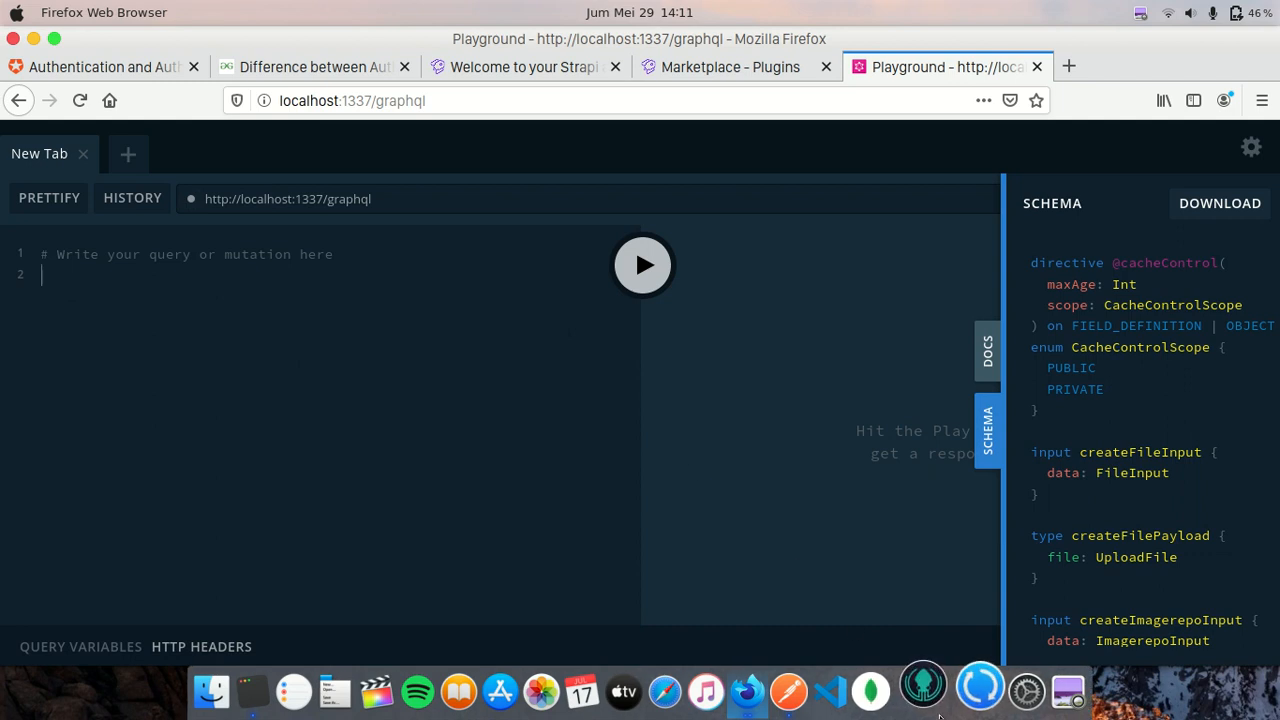
left_click(805, 690)
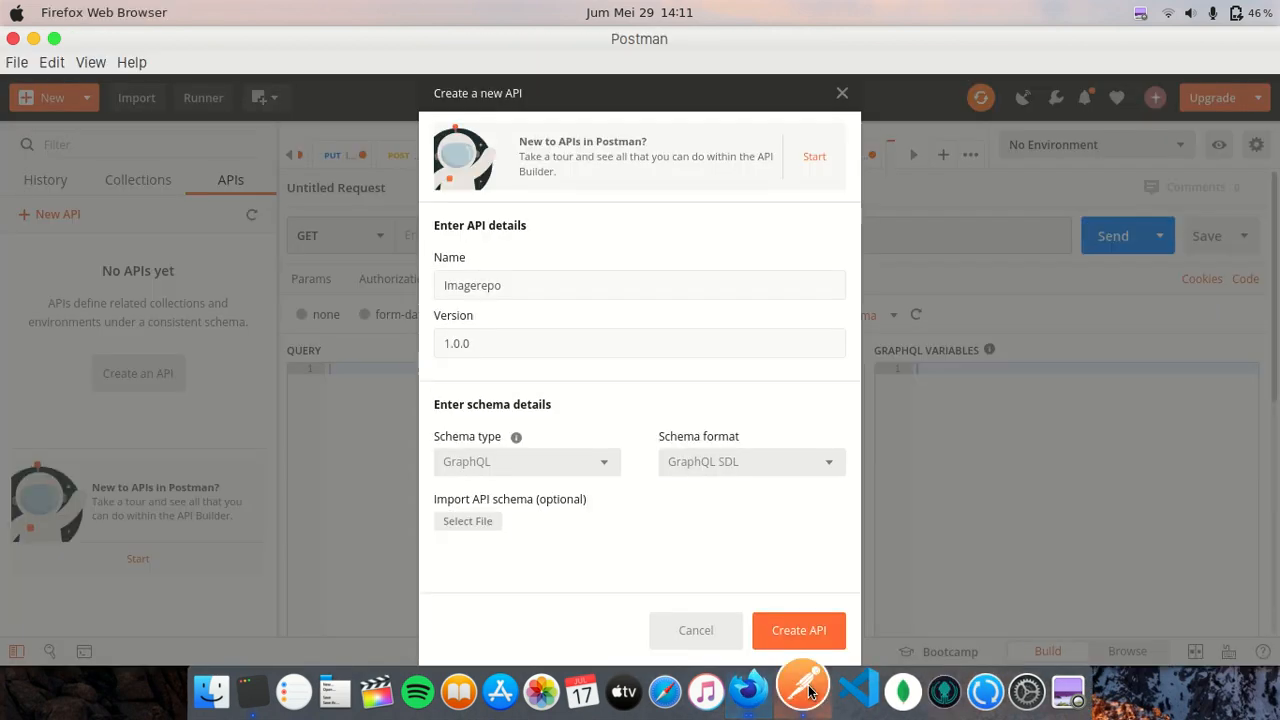
left_click(748, 690)
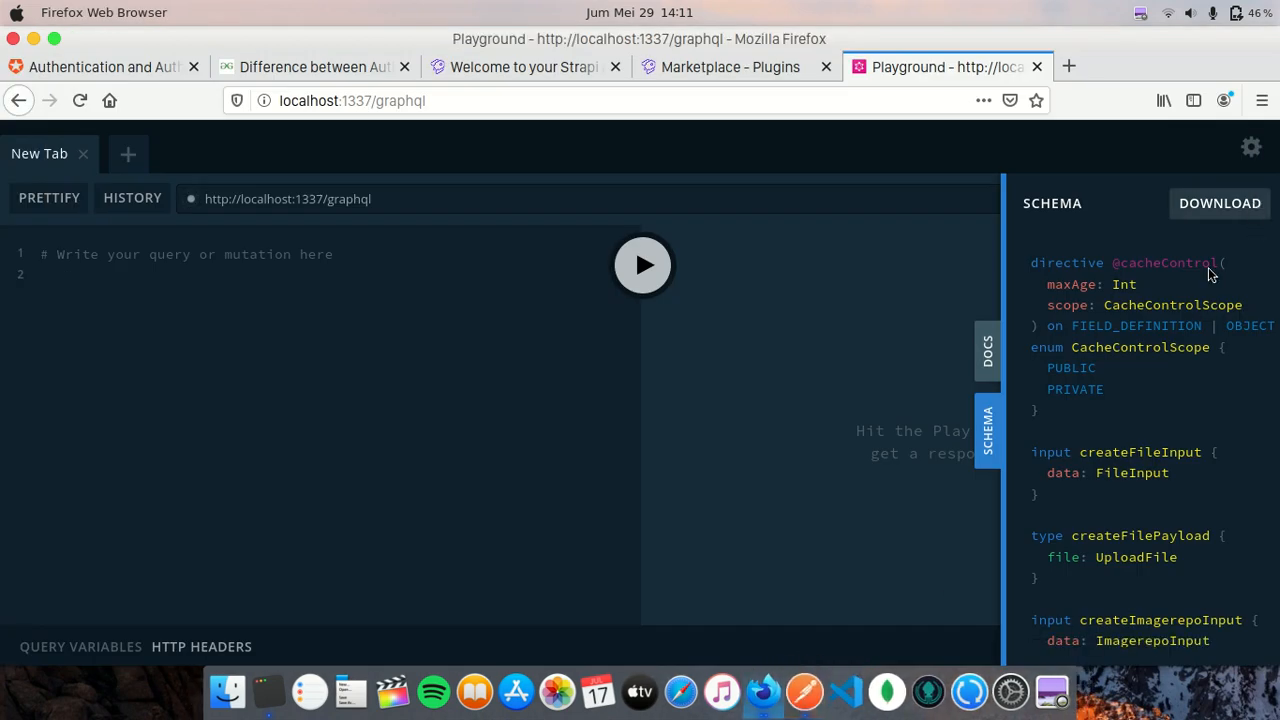
left_click(805, 690)
- Skip importing a schema file, create the Imagerepo 1.0.0 API, and view its starter GraphQL schema
left_click(455, 521)
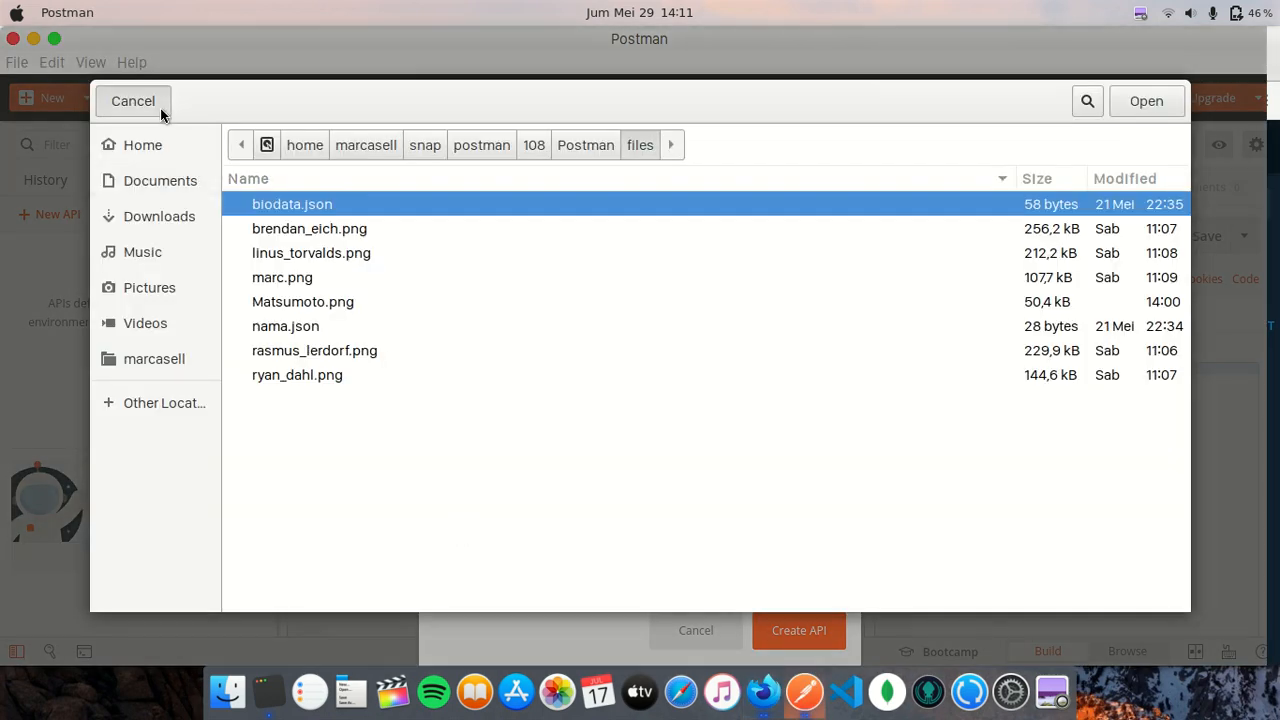
left_click(133, 102)
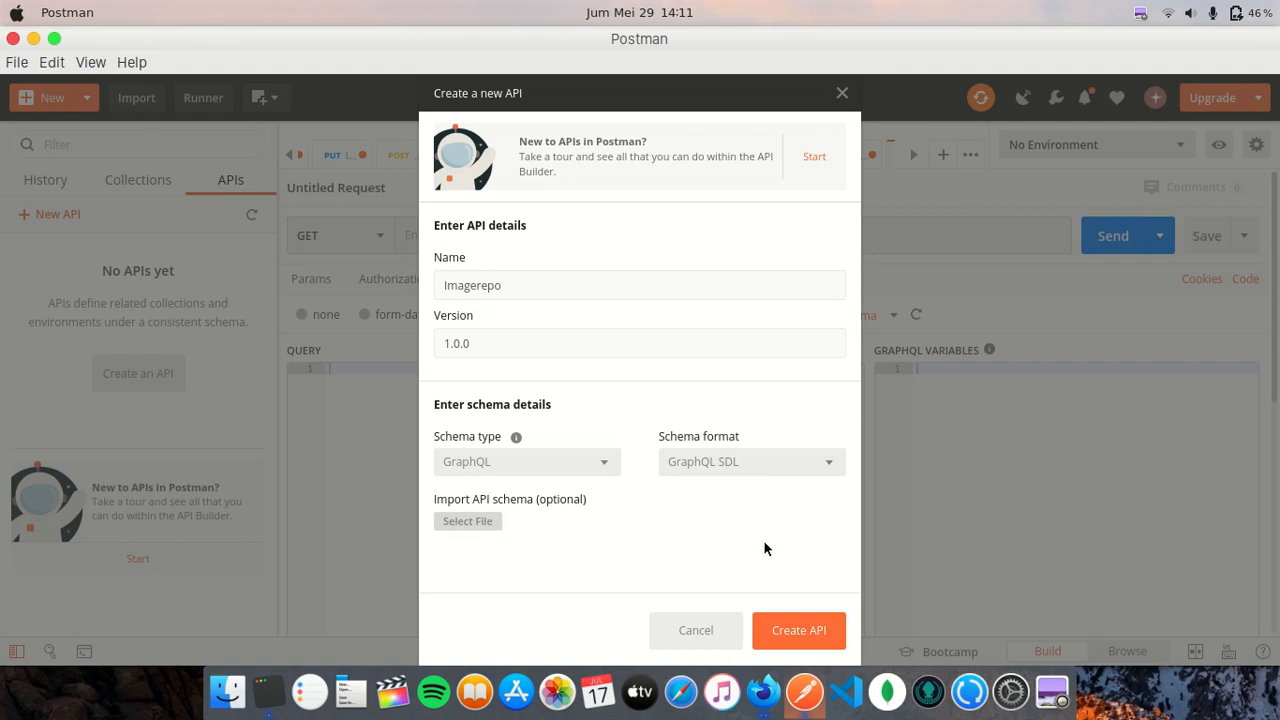
left_click(812, 630)
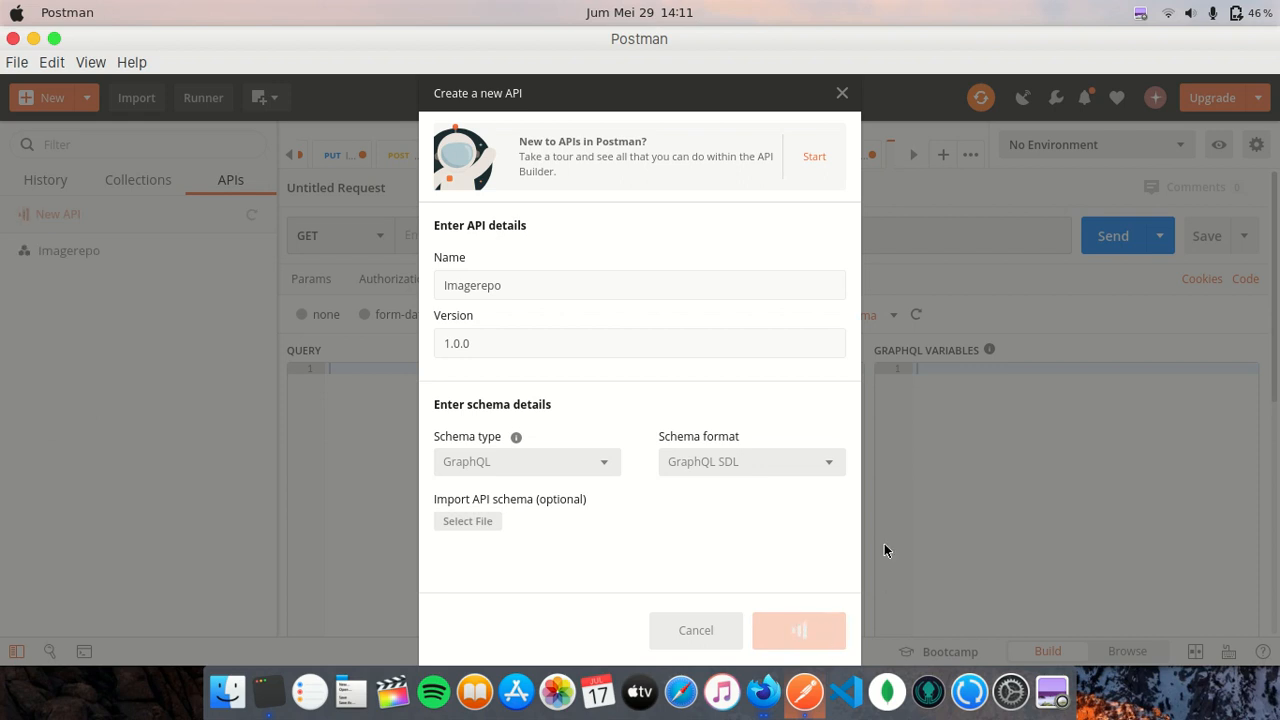
left_click(805, 628)
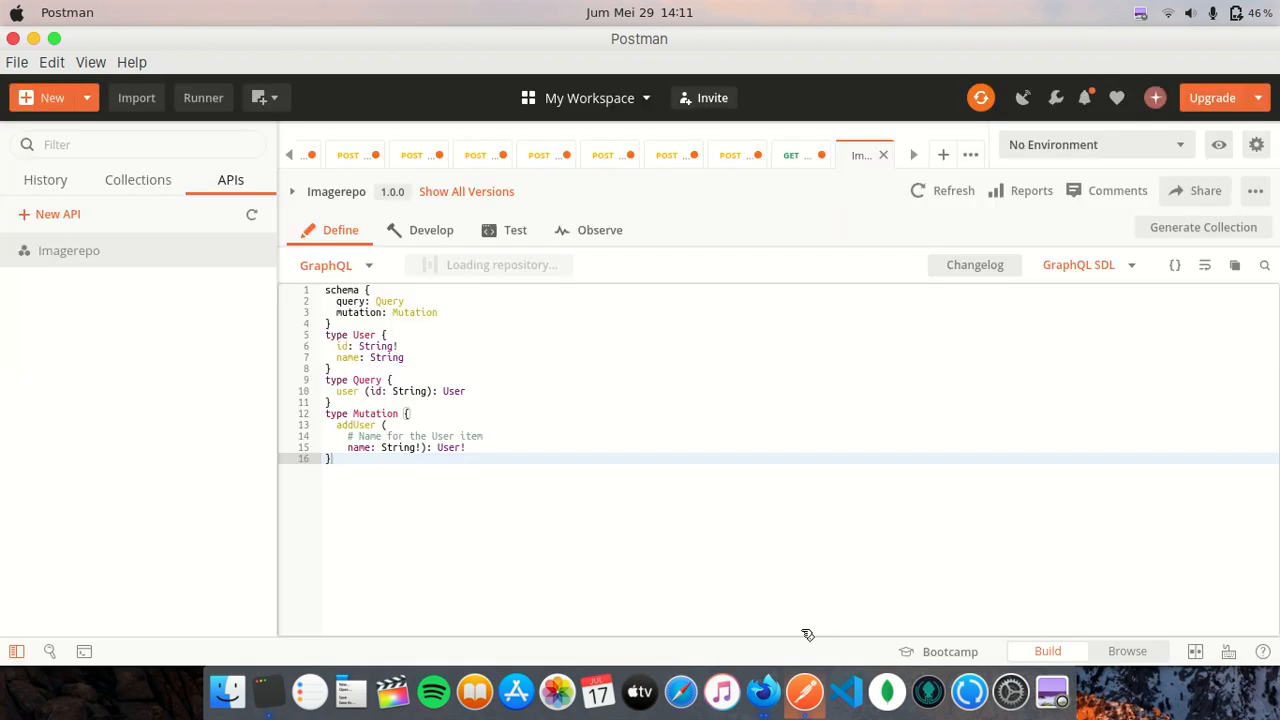